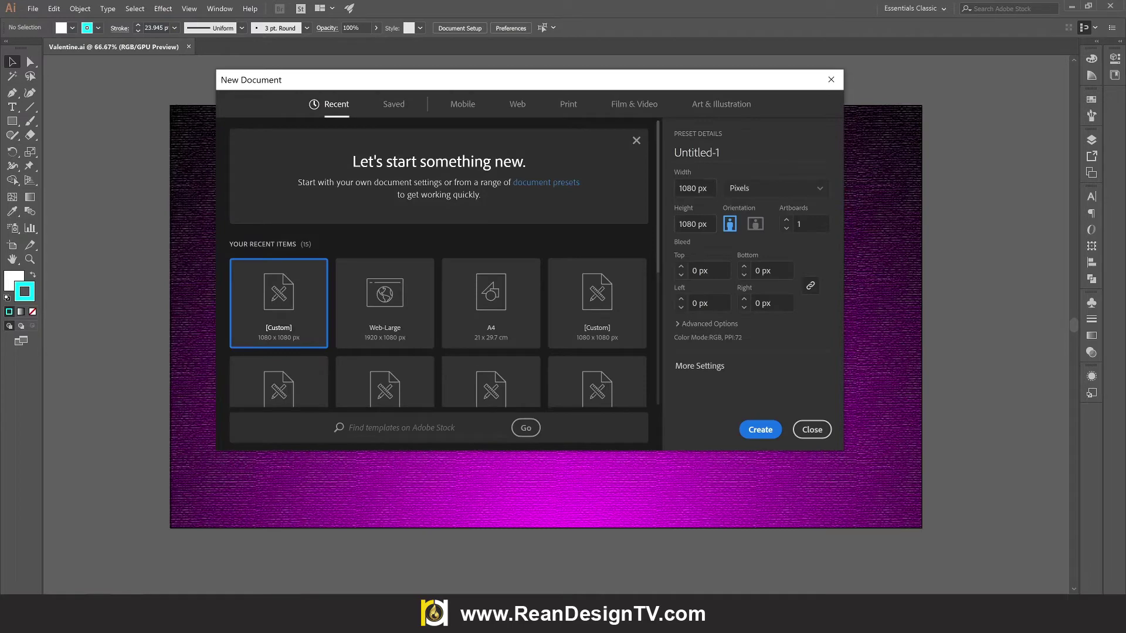
- Create a new document 1920 px wide and 1080 px high
double_click(687, 189)
text(1920)
click(756, 428)
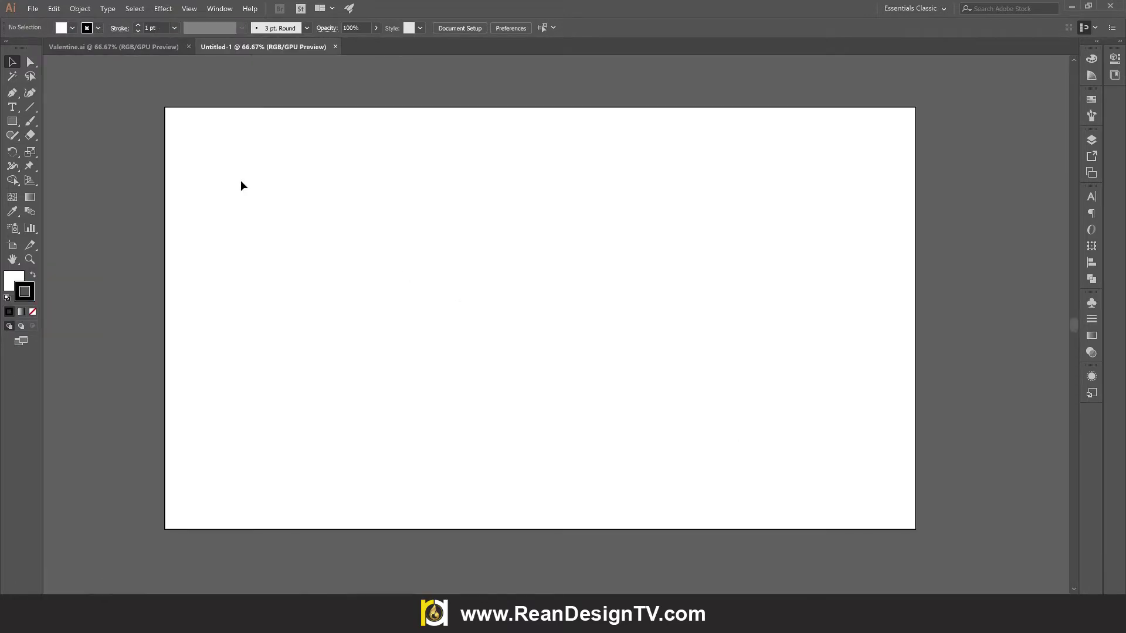
- Draw a rectangle of about 1929 by 1086 px that covers the whole artboard
click(12, 121)
drag(162, 106, 916, 529)
click(12, 61)
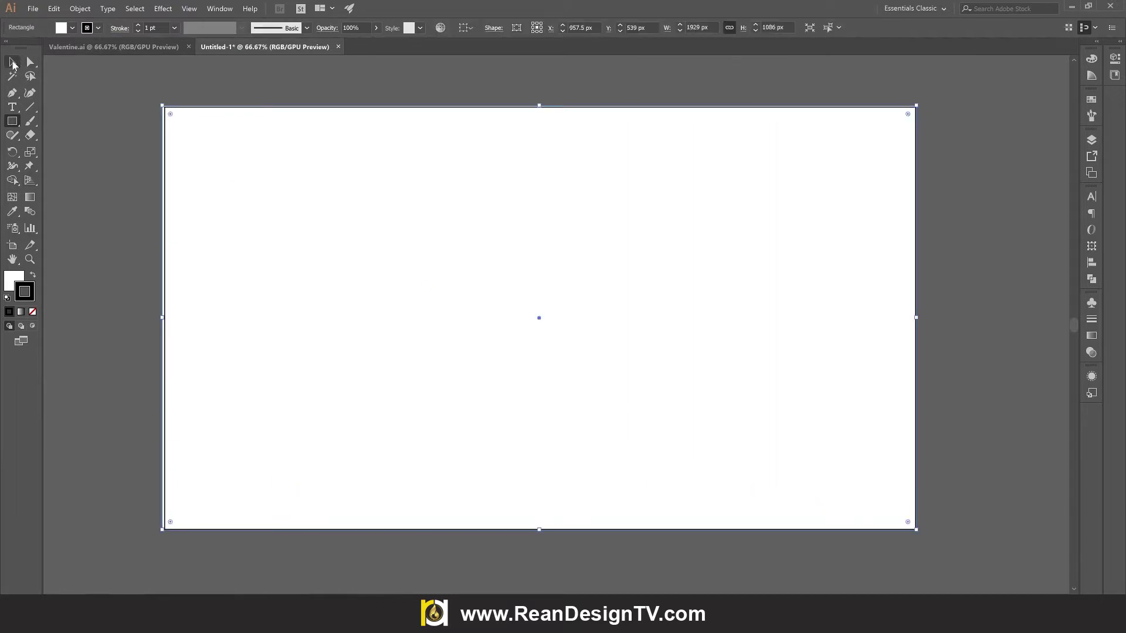
- Remove the rectangle's stroke and fill it with the white-to-black linear gradient swatch
click(98, 27)
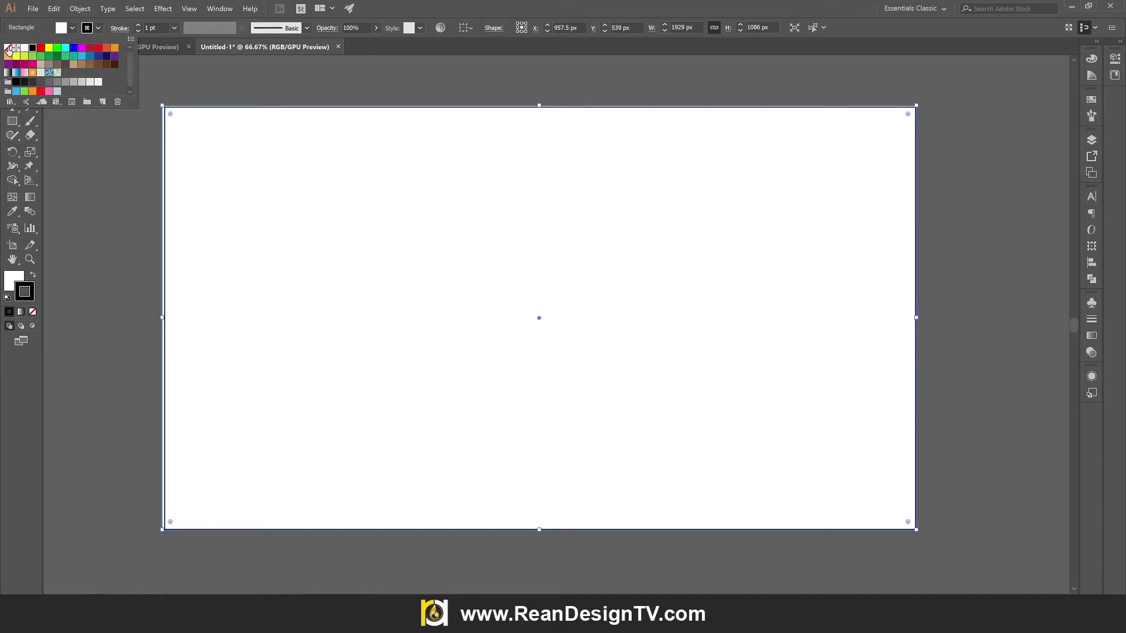
click(8, 48)
click(7, 73)
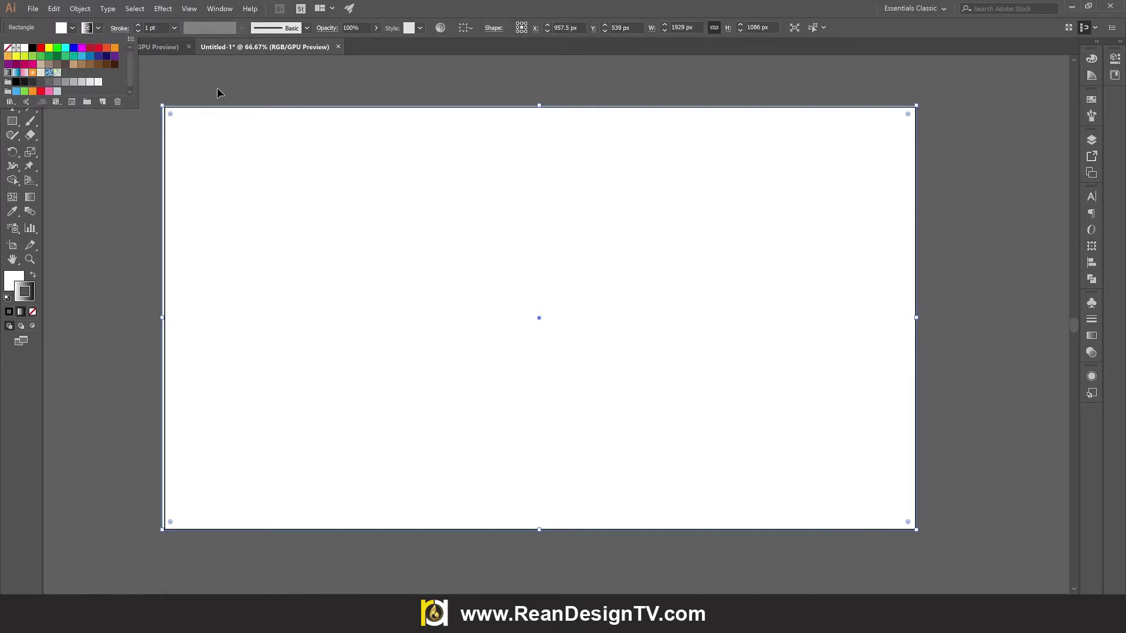
click(7, 48)
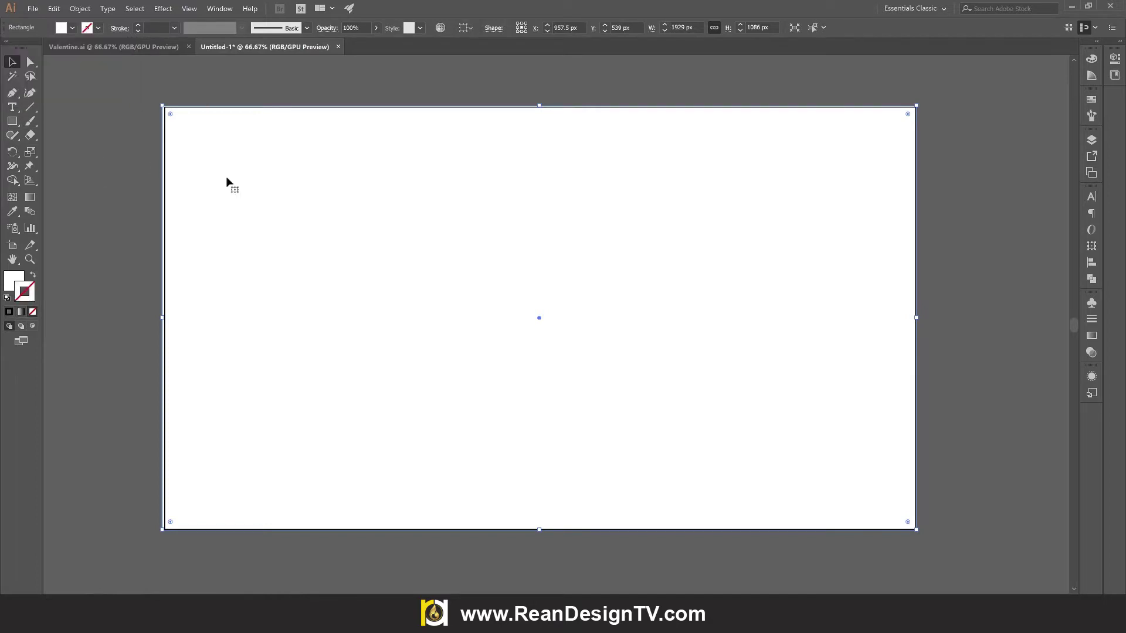
click(72, 28)
click(8, 72)
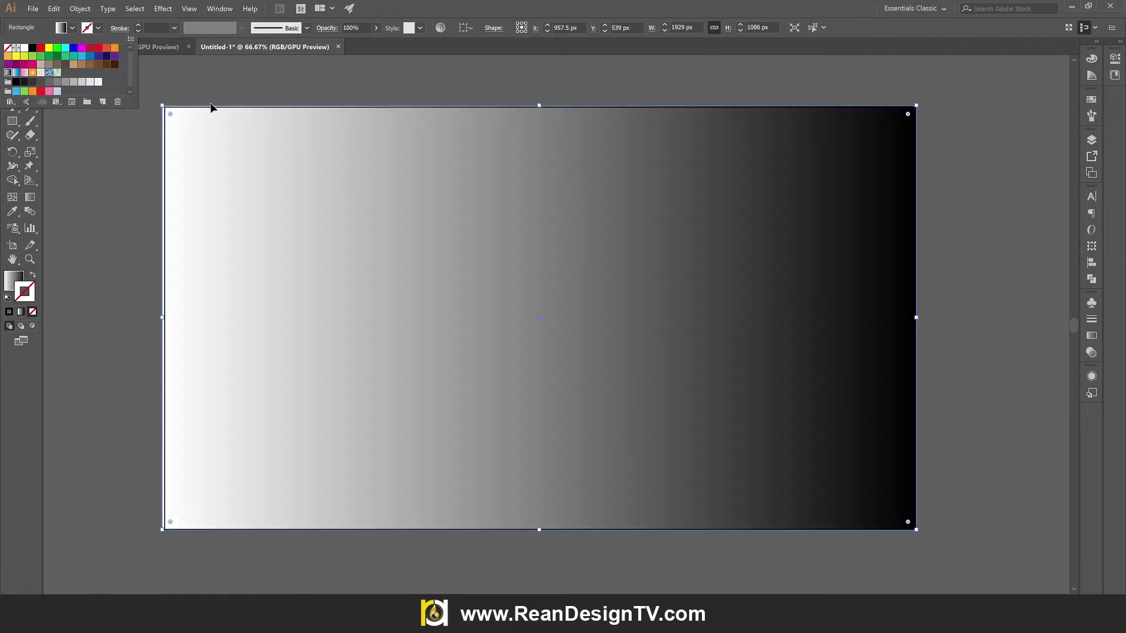
- Apply a linear gradient to the rectangle's stroke and recolor its white stop magenta
click(1091, 336)
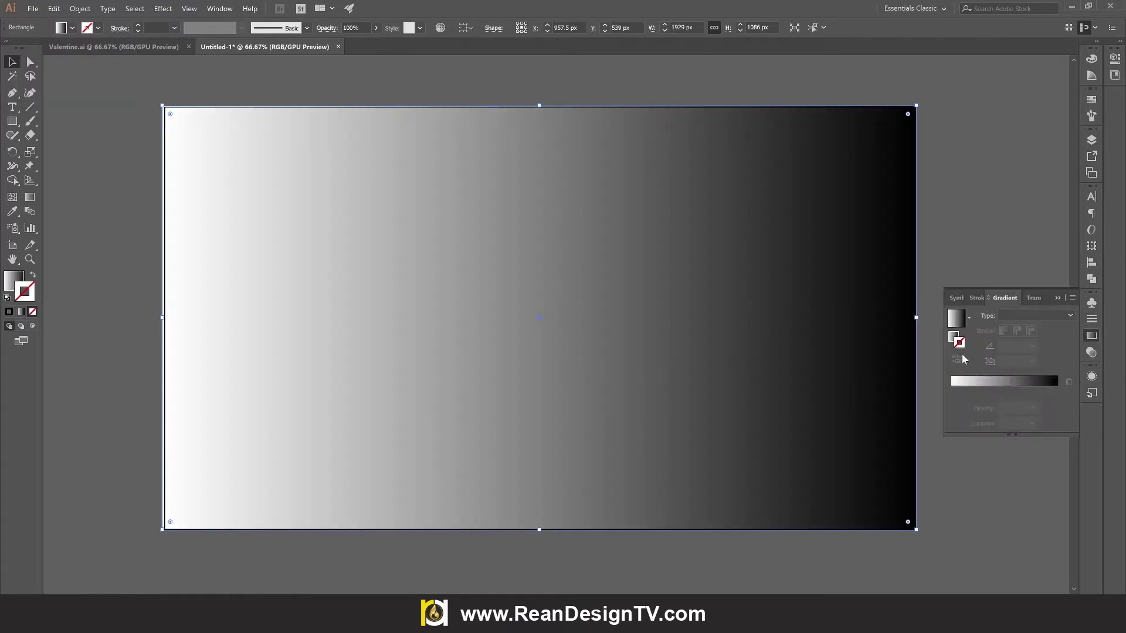
click(960, 319)
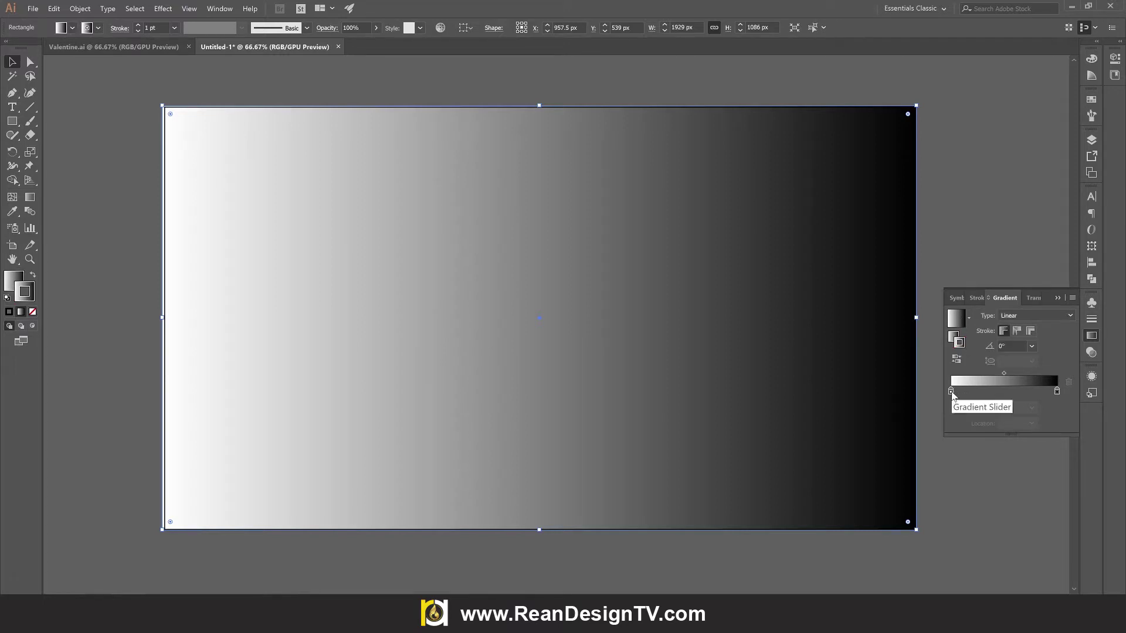
click(950, 391)
double_click(951, 391)
click(973, 428)
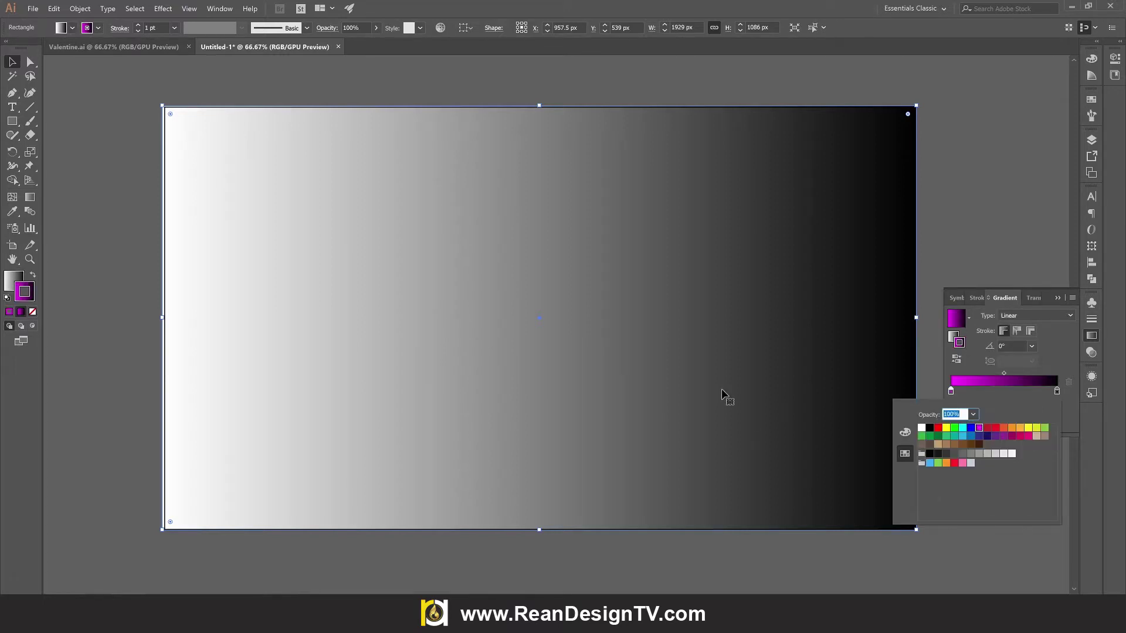
click(623, 328)
click(950, 170)
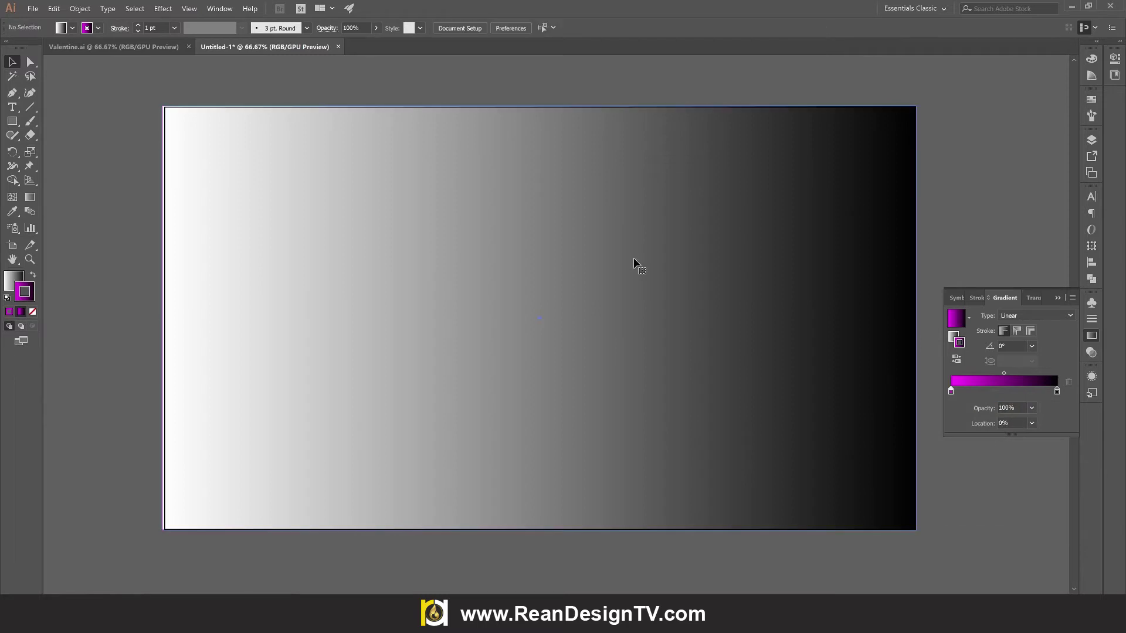
- Swap the rectangle's fill and stroke so the magenta-to-black gradient fills it, and set the stroke to none
click(635, 261)
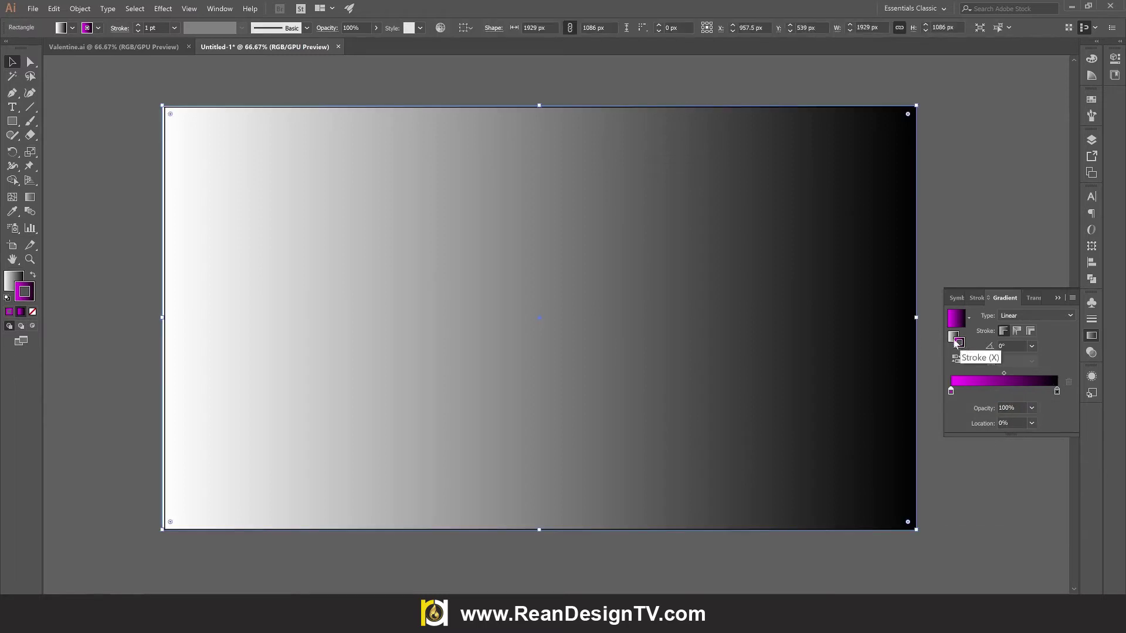
click(954, 339)
click(960, 343)
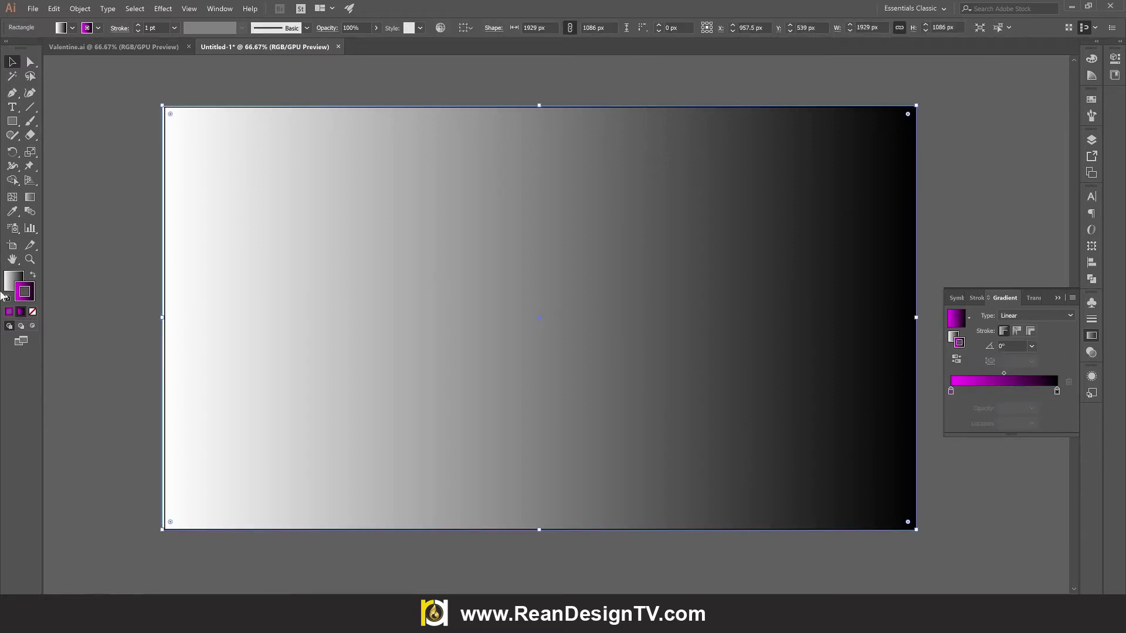
click(32, 277)
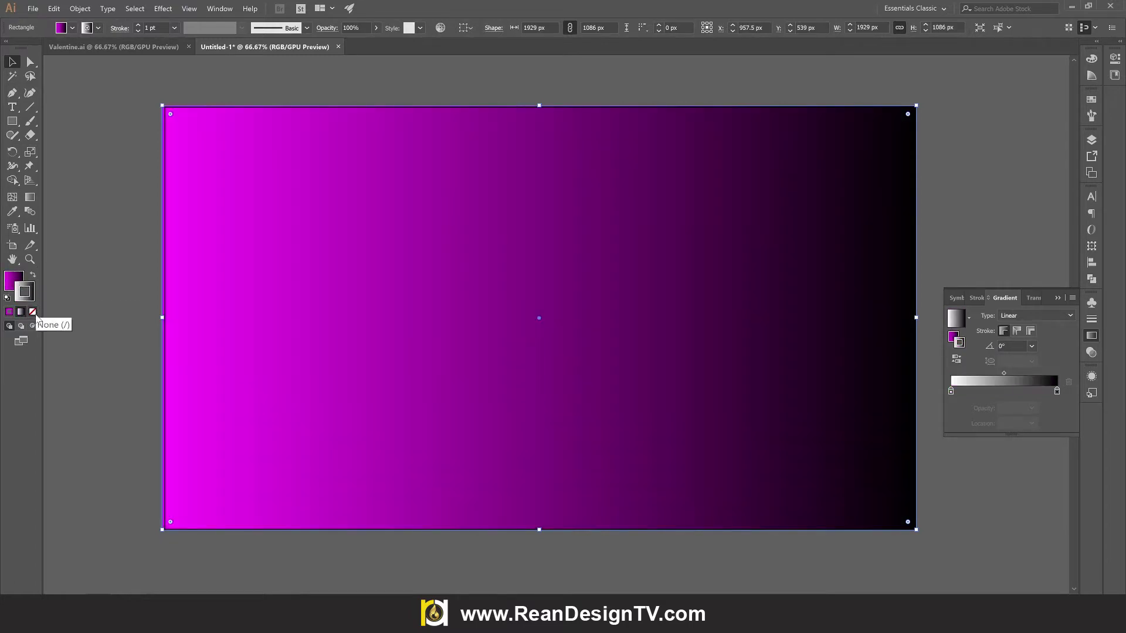
click(33, 313)
click(8, 279)
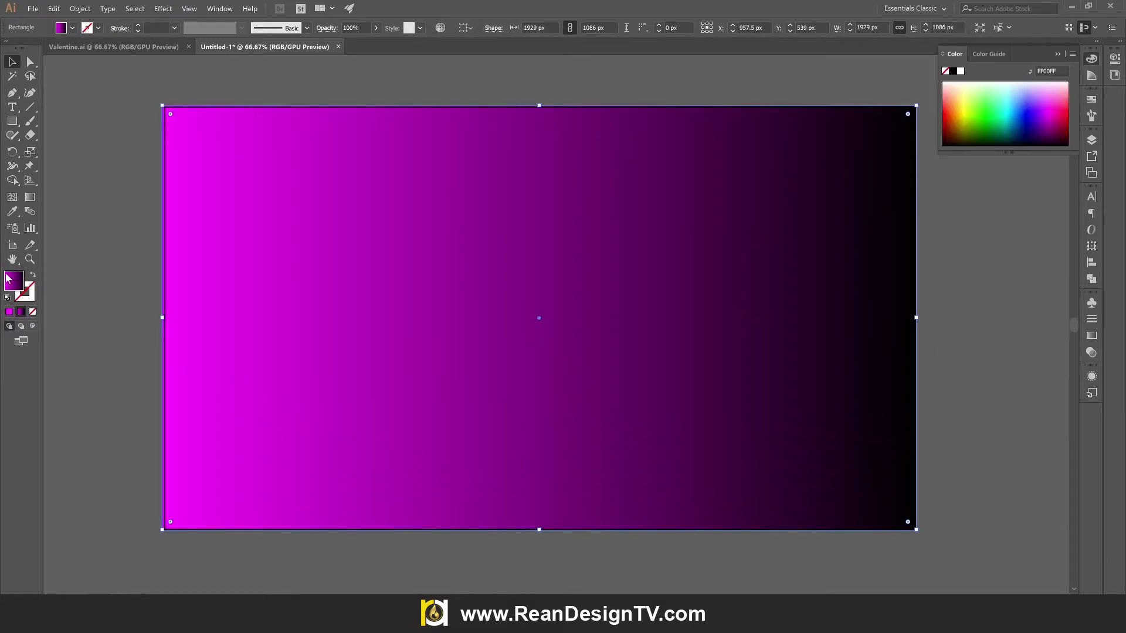
click(996, 261)
click(610, 285)
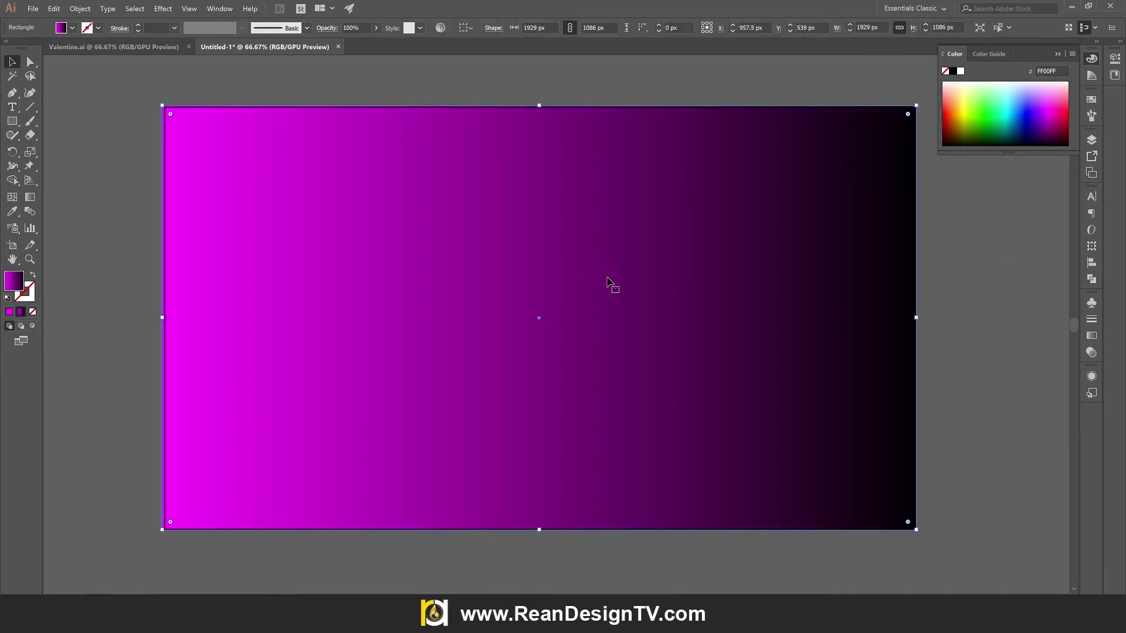
- Change the rectangle's fill gradient type to Radial
click(1091, 335)
click(1017, 319)
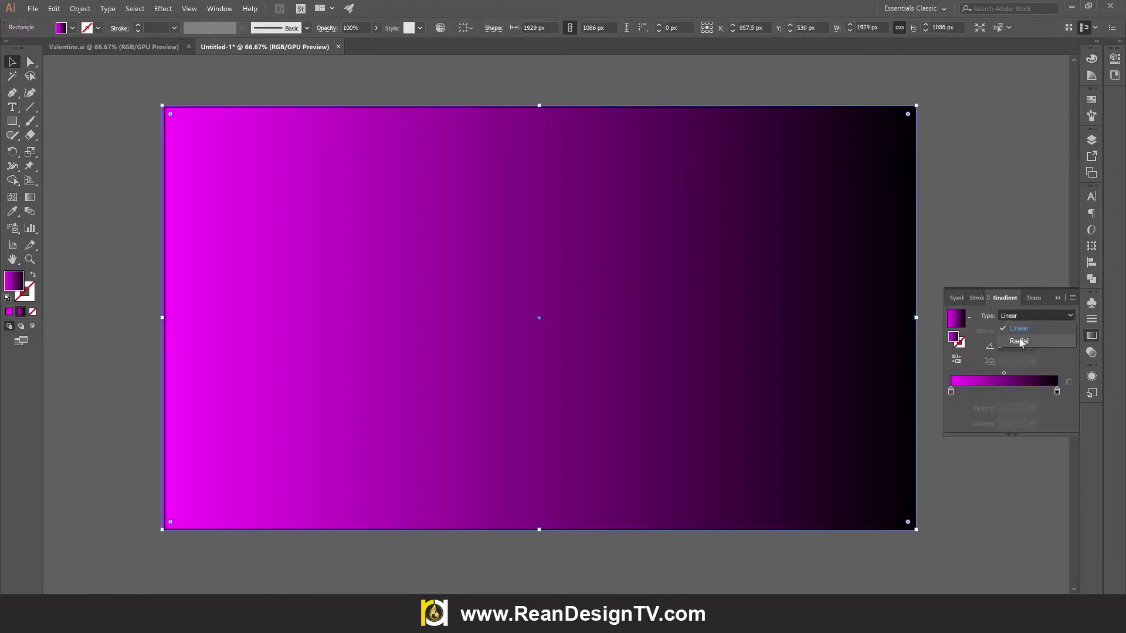
click(1018, 340)
- Enlarge the radial gradient beyond the rectangle and move its center down to the middle of the bottom edge
scroll(585, 304, down, 1)
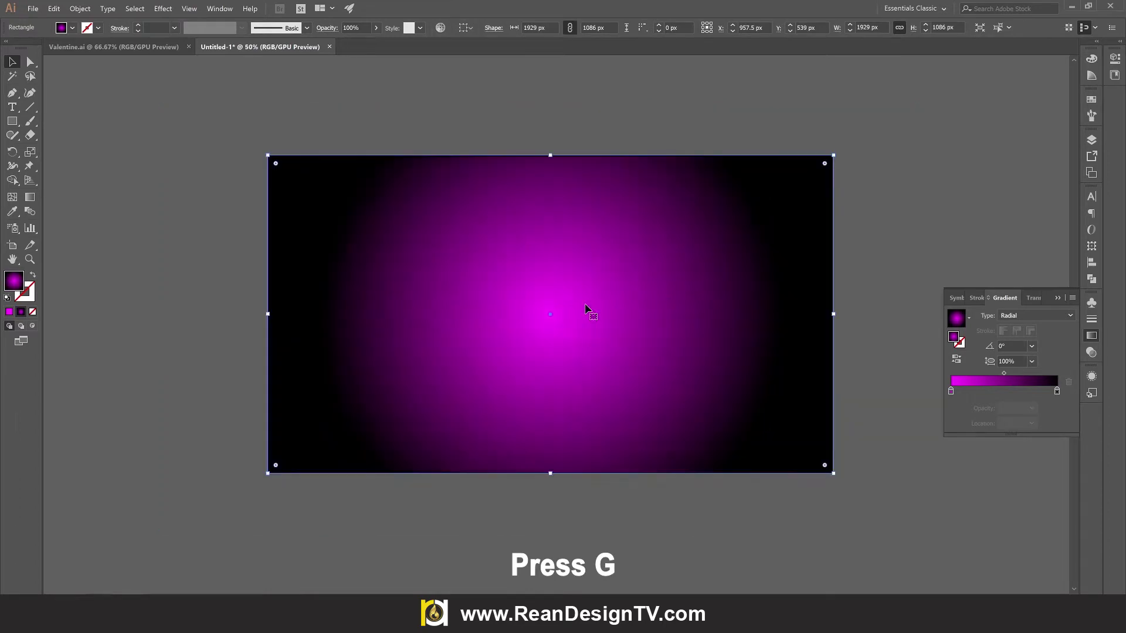
drag(670, 307, 621, 308)
key(g)
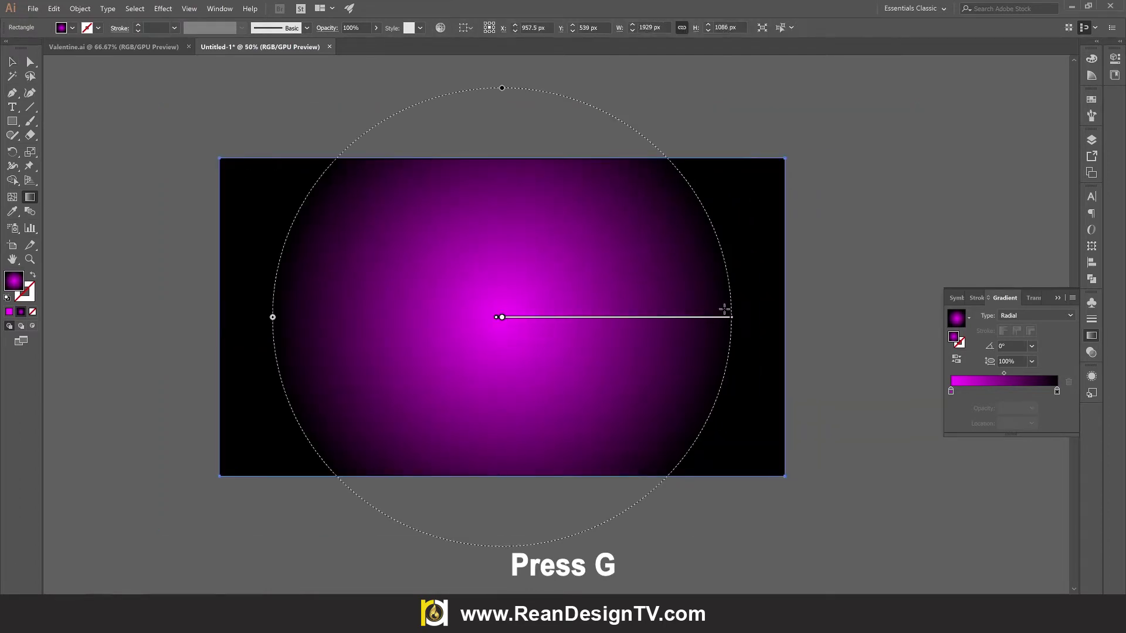
drag(732, 317, 882, 321)
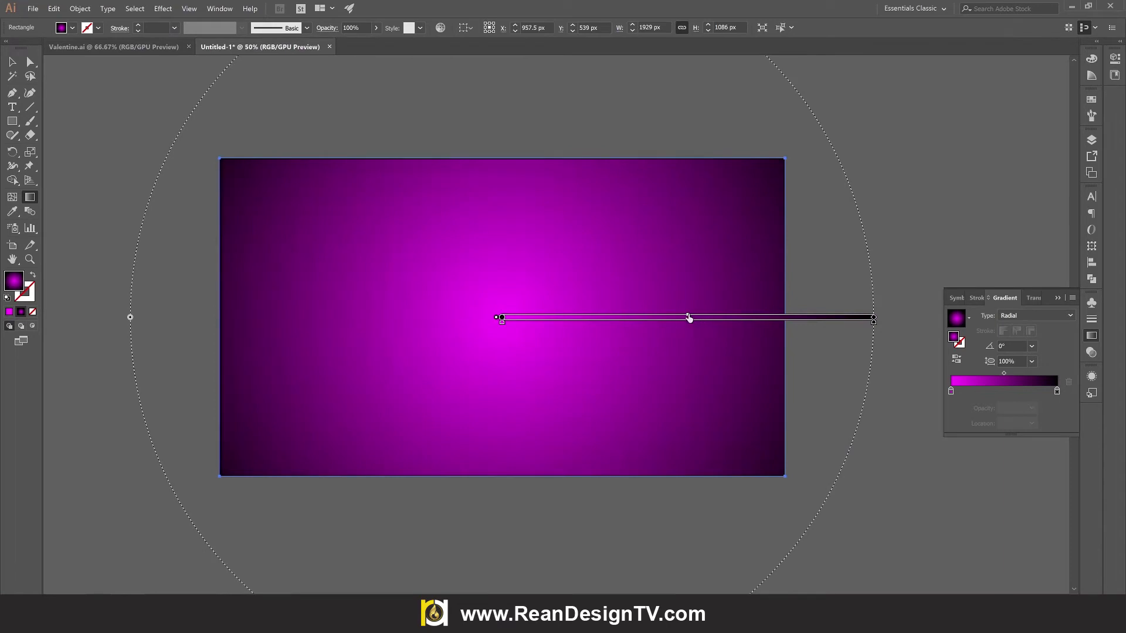
drag(610, 324, 622, 472)
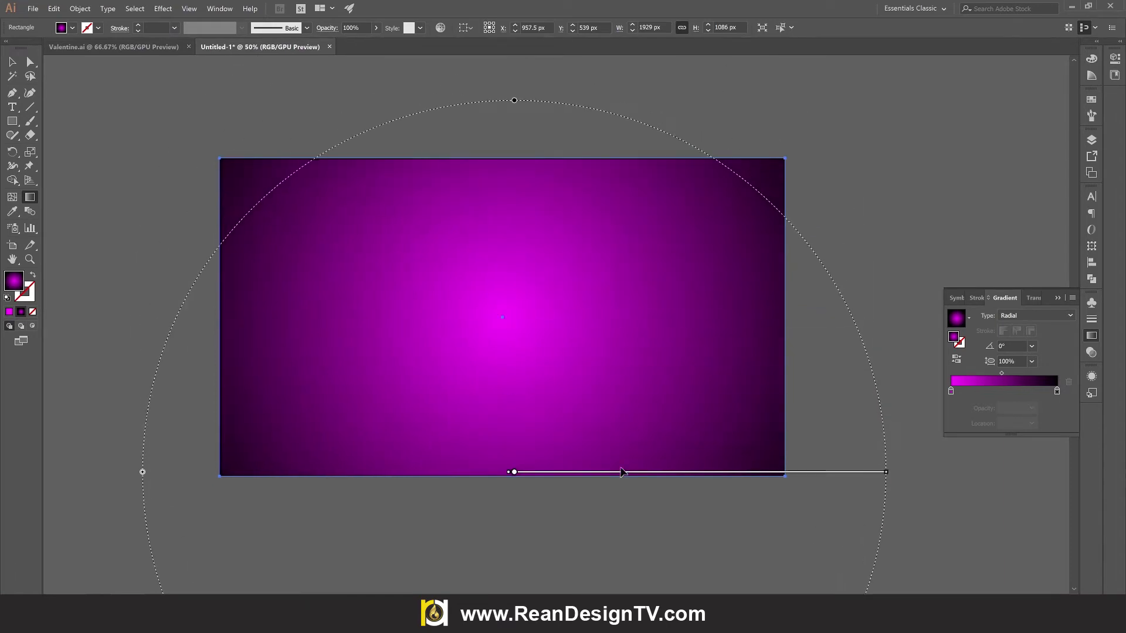
scroll(610, 452, down, 2)
drag(886, 416, 933, 429)
- Recolor the gradient's outer black stop to dark red with R 55, G 0, B 0
double_click(1056, 391)
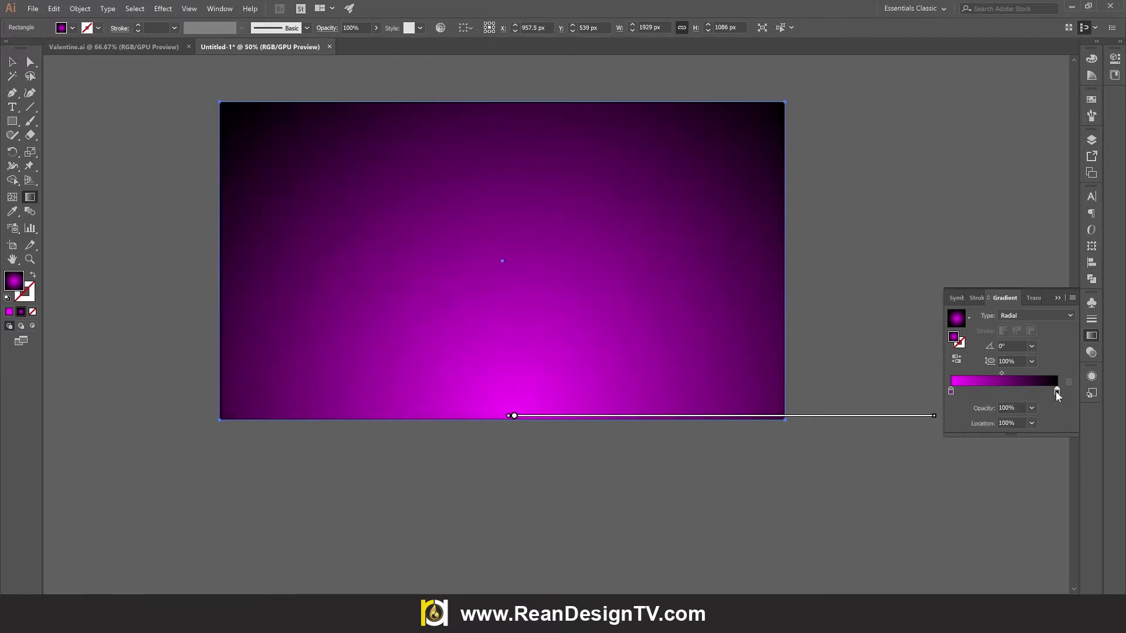
click(986, 433)
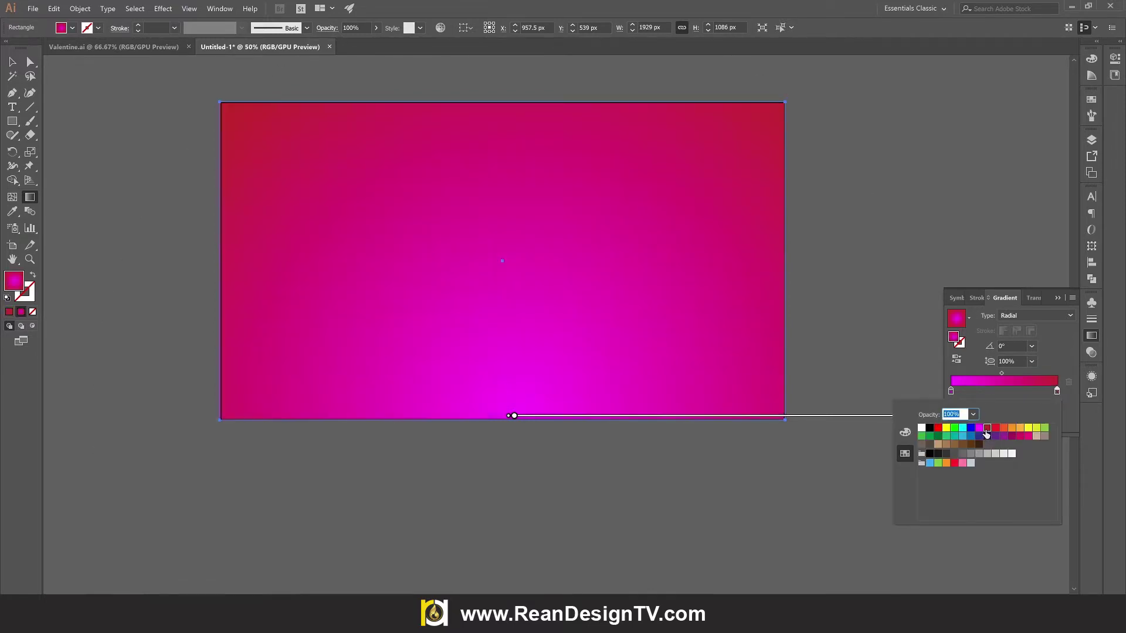
click(903, 434)
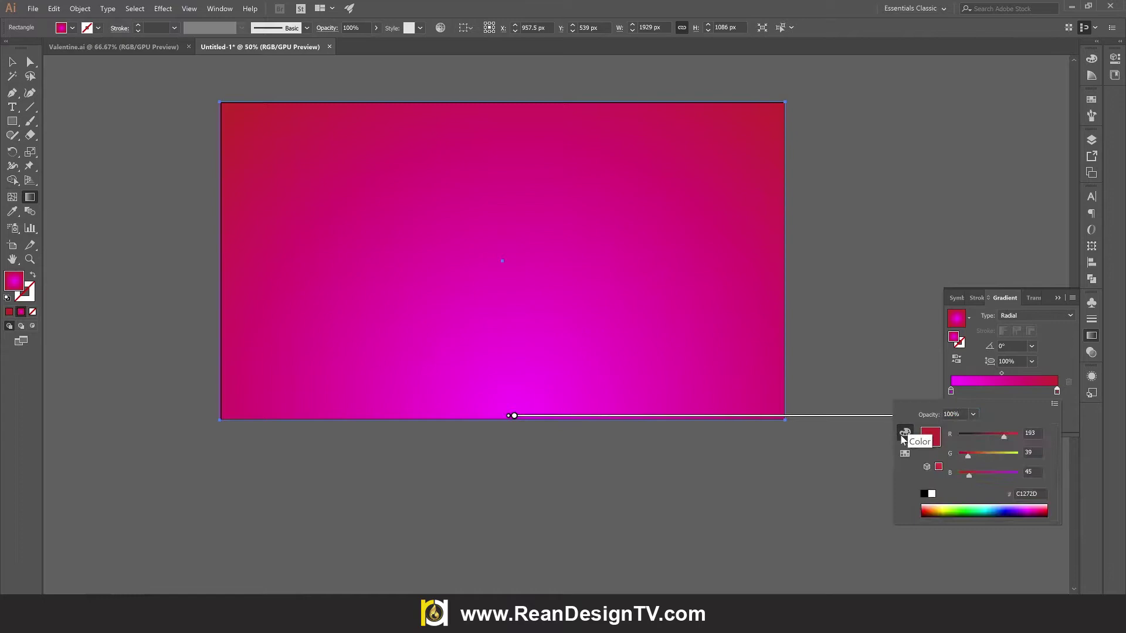
click(981, 436)
mouse_move(985, 473)
mouse_down()
mouse_move(1014, 474)
mouse_move(956, 455)
mouse_move(974, 435)
mouse_move(980, 478)
mouse_move(971, 477)
mouse_up()
click(986, 435)
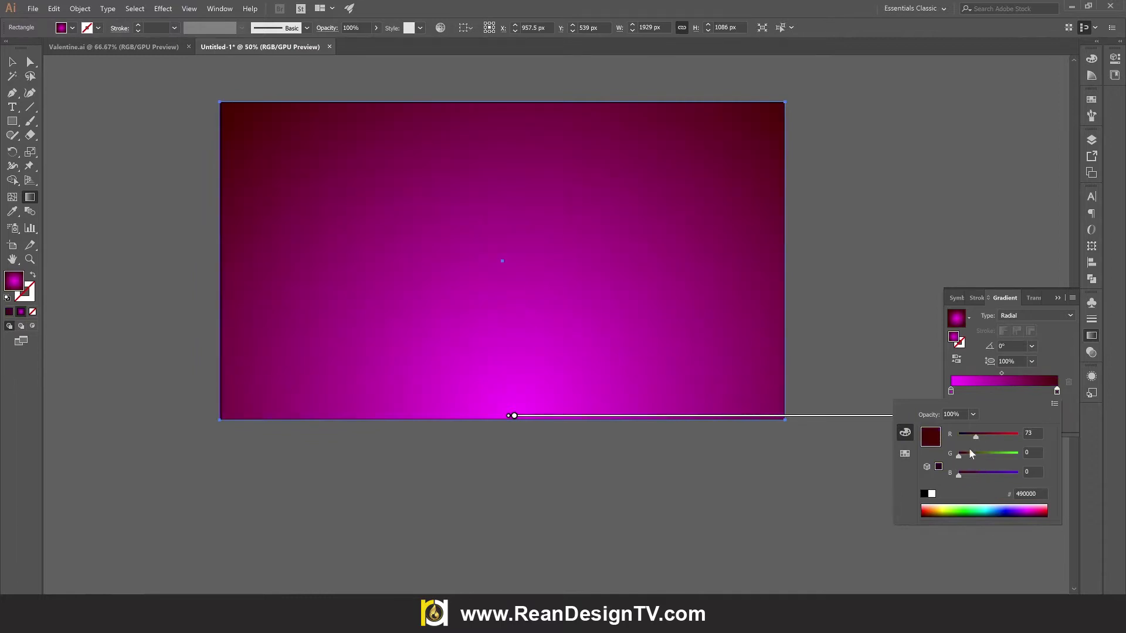
drag(976, 437, 979, 436)
drag(977, 437, 973, 437)
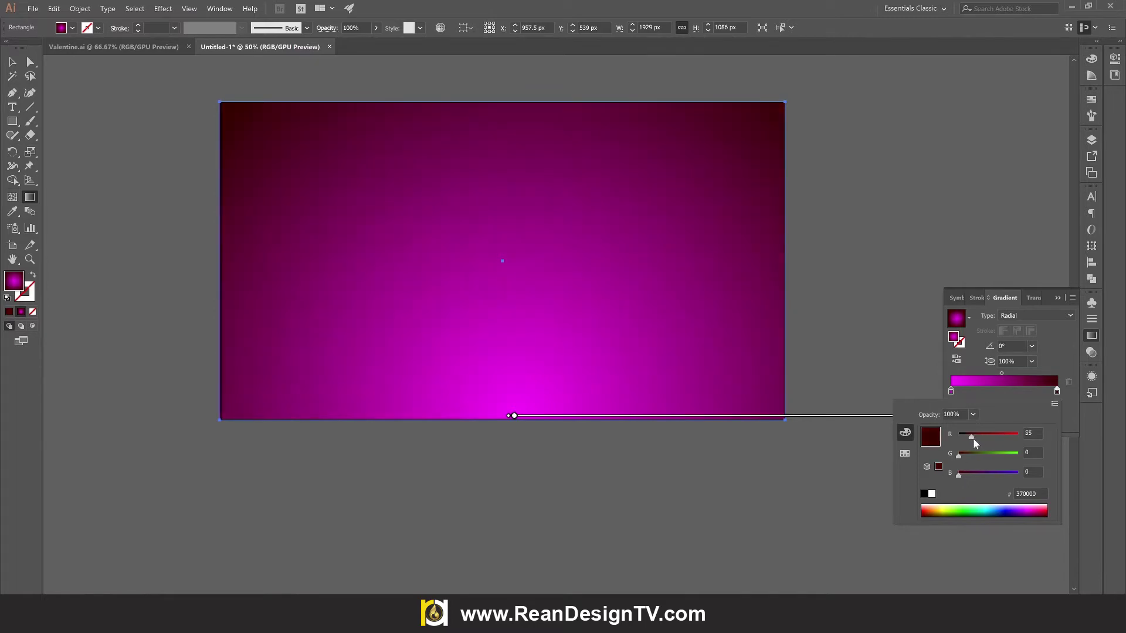
click(784, 482)
- Move the radial gradient's center below the rectangle and shift its midpoint toward the magenta stop
scroll(593, 414, down, 1)
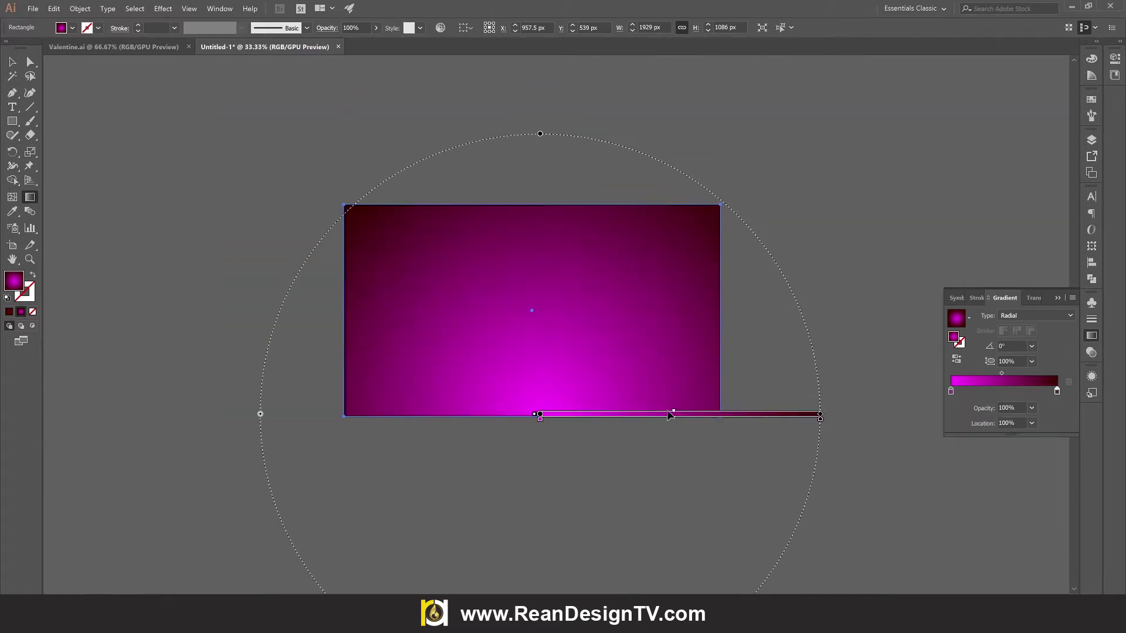
mouse_move(673, 414)
mouse_down()
mouse_move(636, 414)
mouse_move(636, 491)
mouse_move(613, 475)
mouse_up()
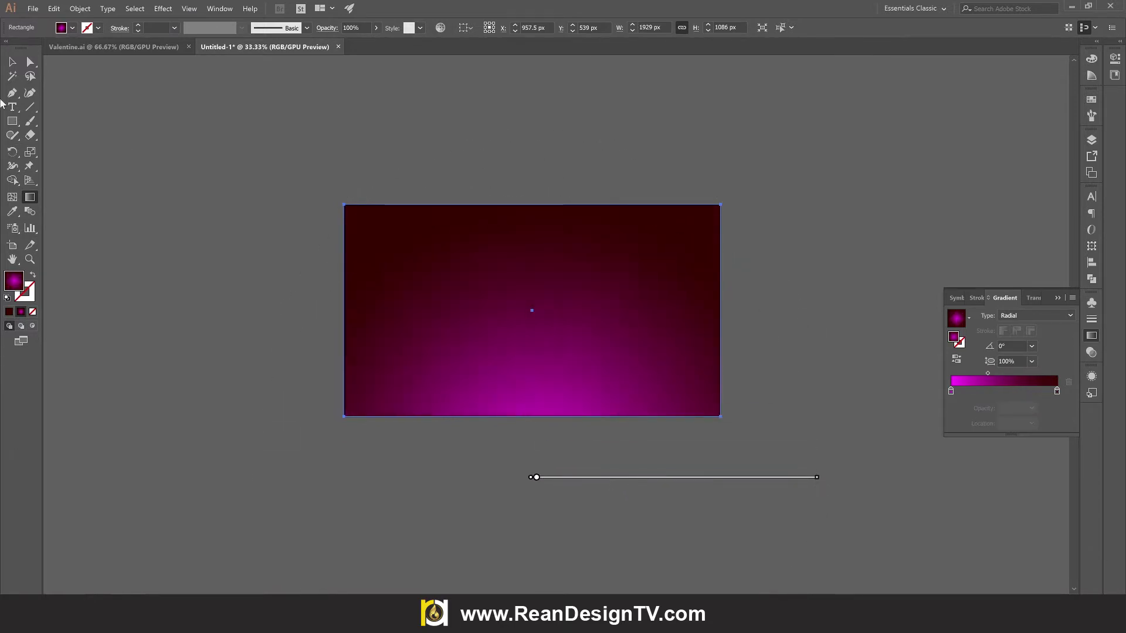
click(14, 61)
scroll(709, 452, down, 3)
click(709, 452)
scroll(522, 285, up, 1)
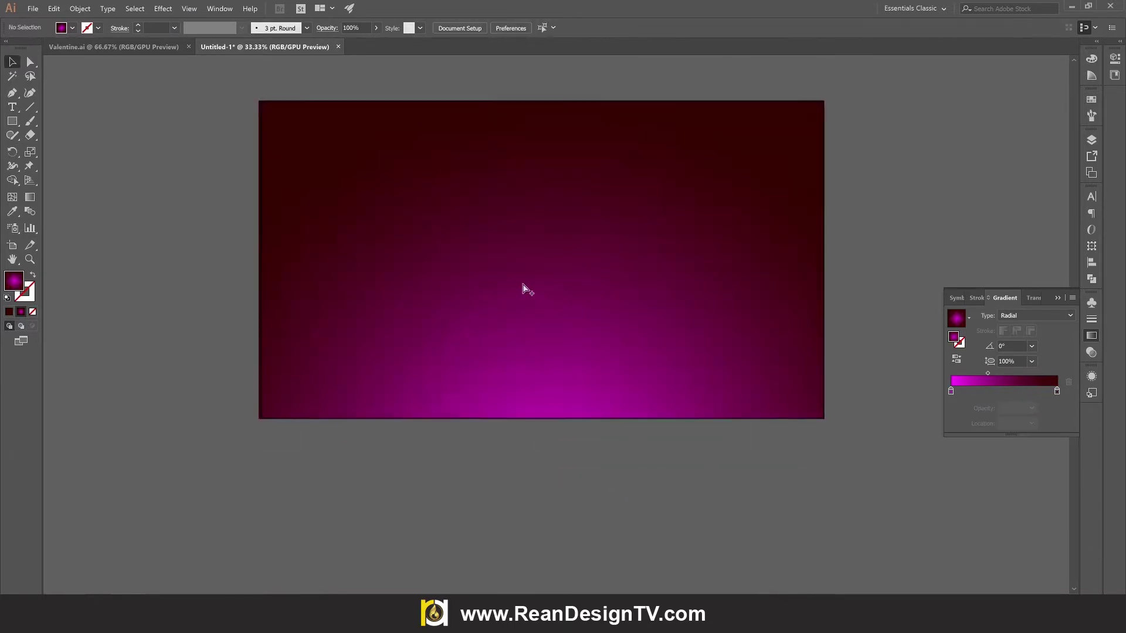
- Apply the Texturizer effect with the Canvas texture and Top light to the gradient rectangle, and deselect it
scroll(527, 288, down, 1)
scroll(528, 285, down, 1)
click(528, 283)
scroll(530, 262, up, 1)
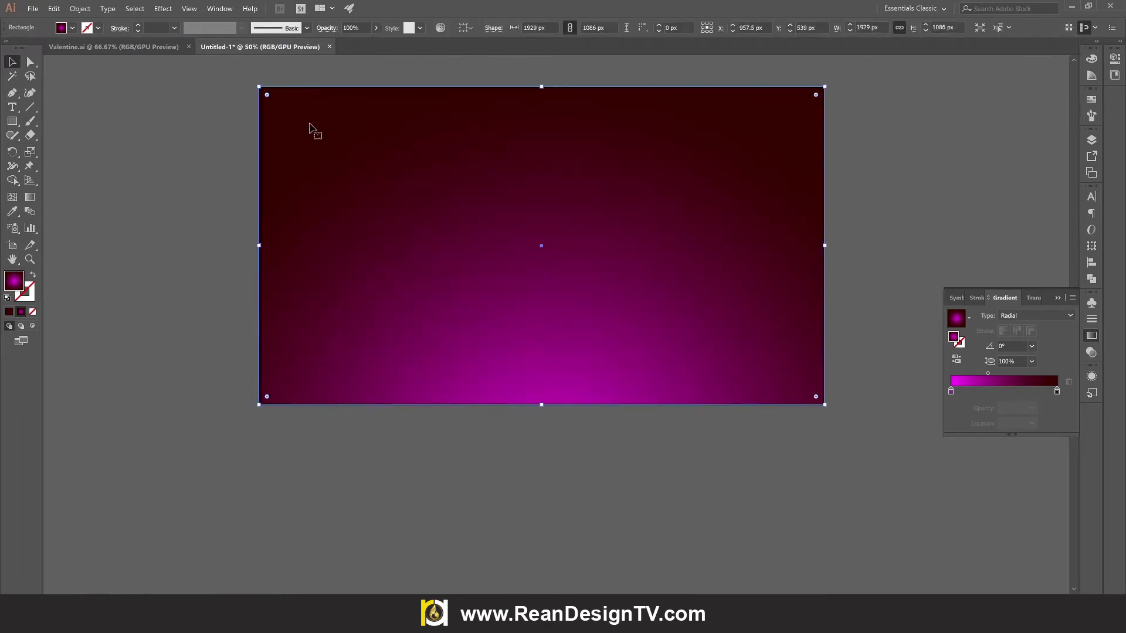
scroll(309, 122, up, 3)
click(164, 9)
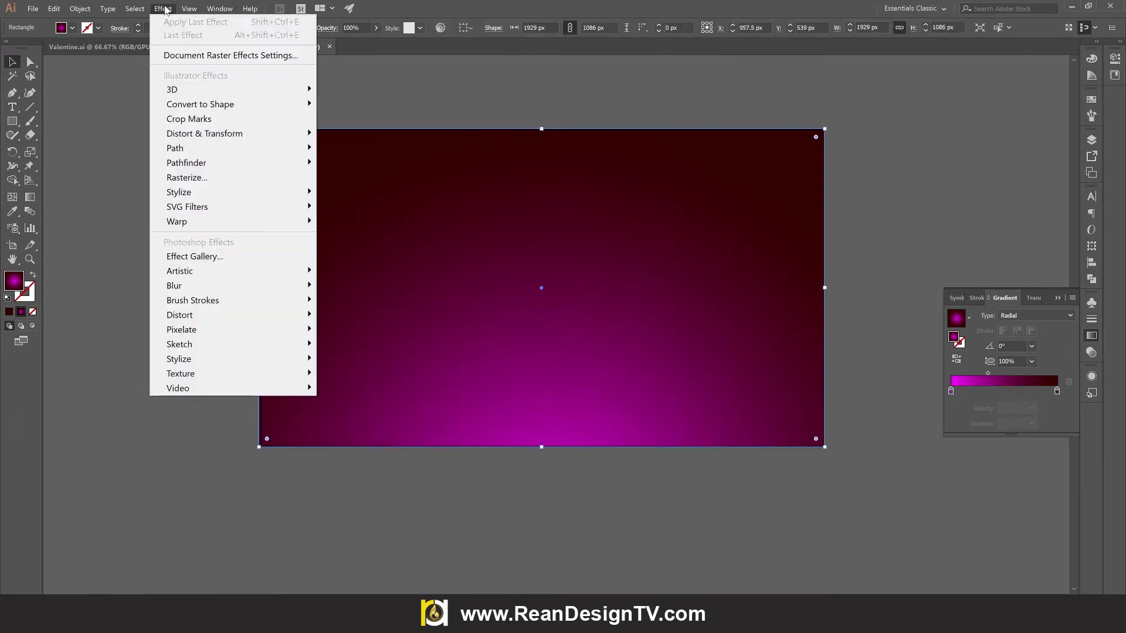
click(226, 257)
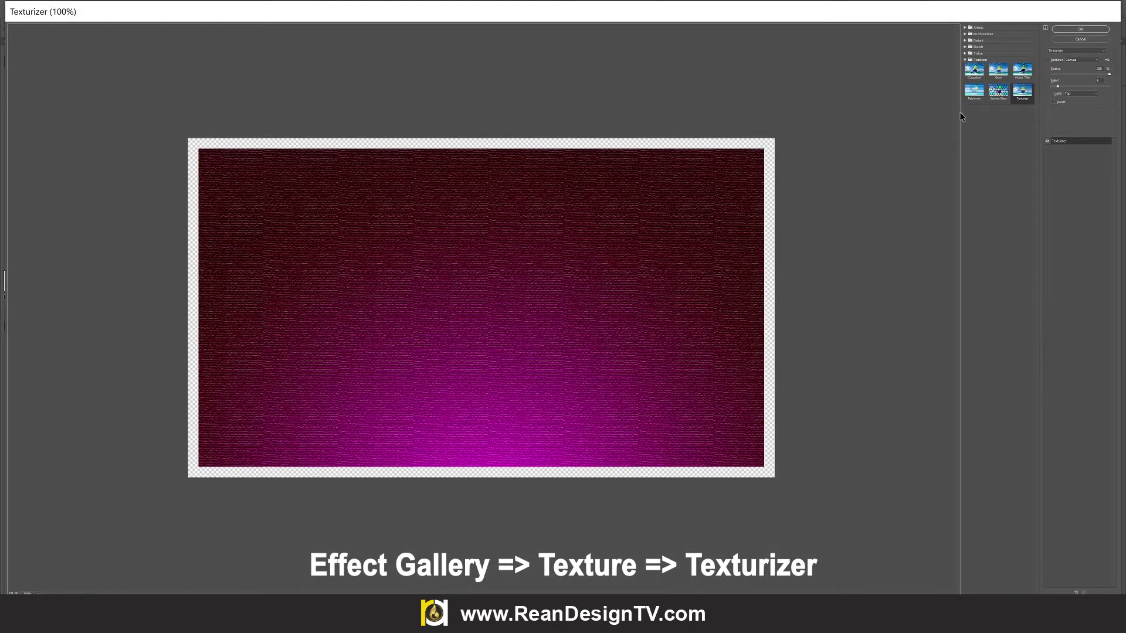
click(982, 61)
click(982, 60)
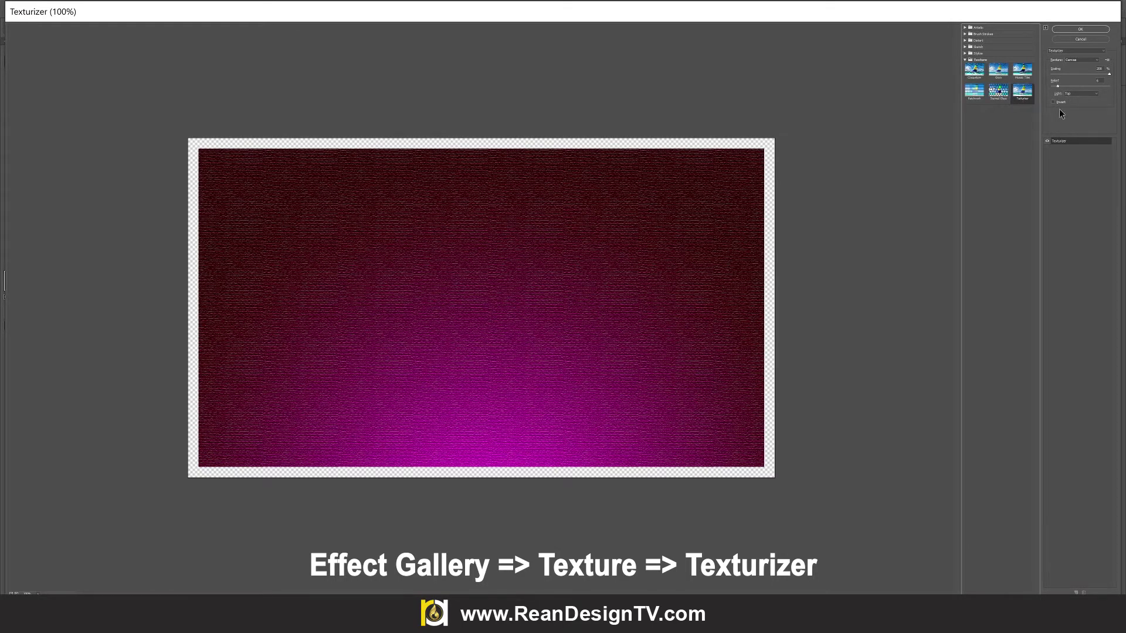
click(1077, 33)
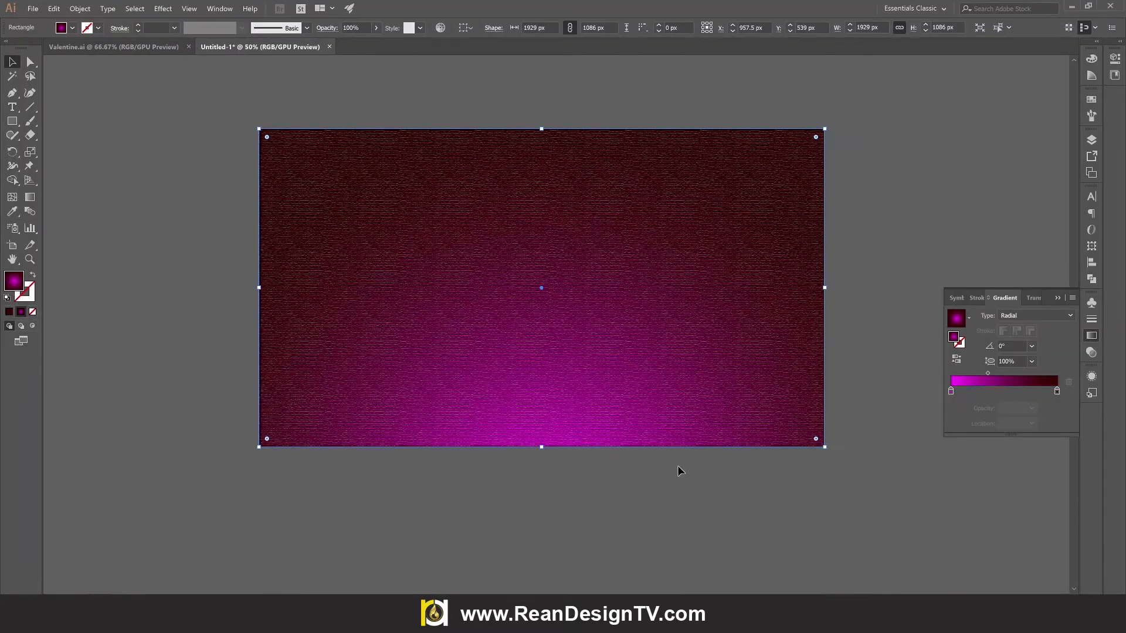
click(680, 471)
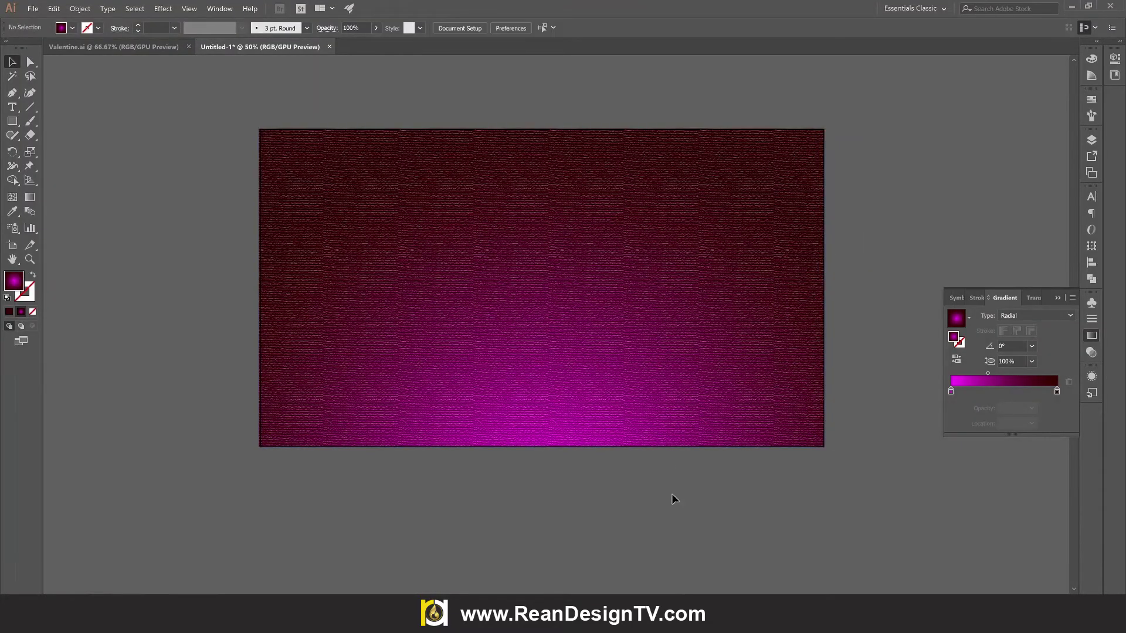
drag(667, 503, 610, 508)
scroll(272, 219, up, 1)
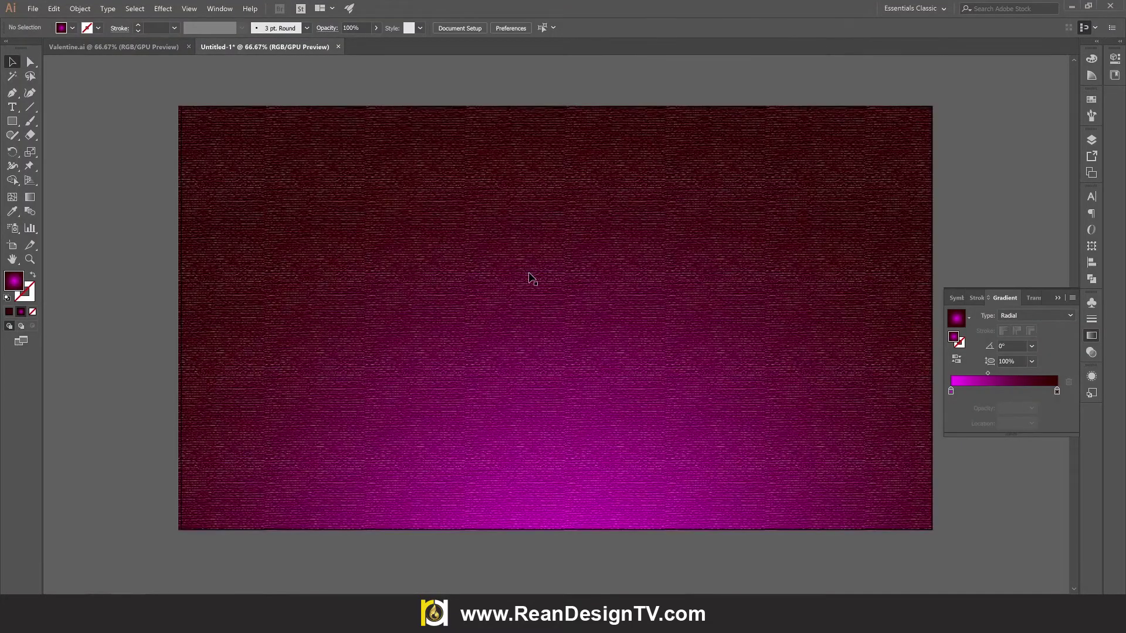
- Place a line of placeholder point text on the background and set it to 72 pt Showcard Gothic
drag(954, 188, 940, 194)
click(1057, 298)
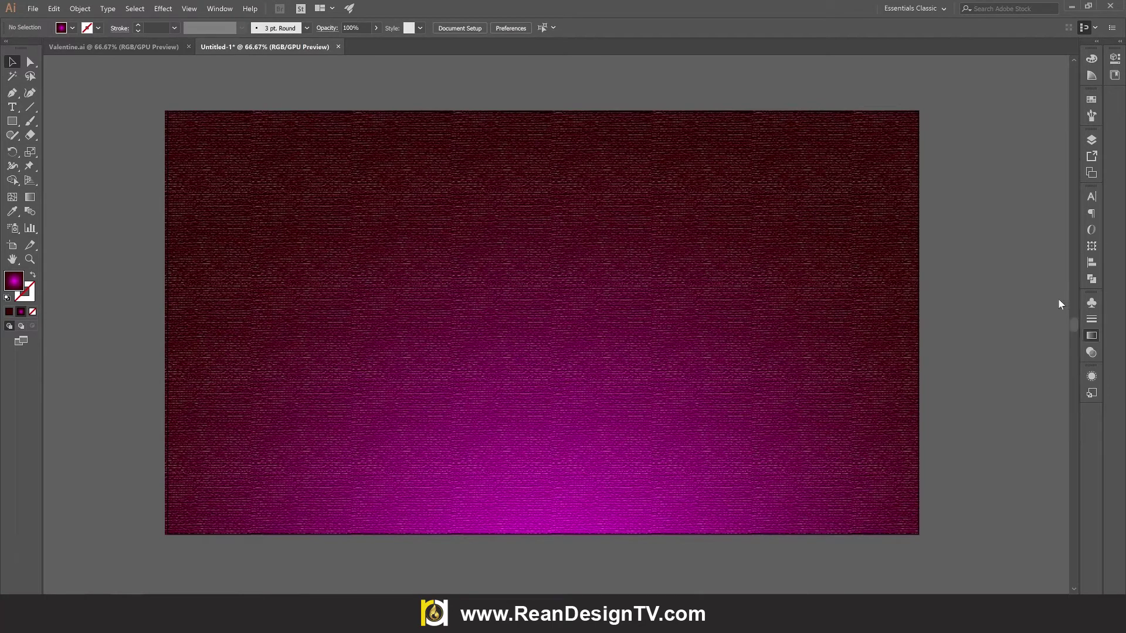
drag(959, 269, 954, 268)
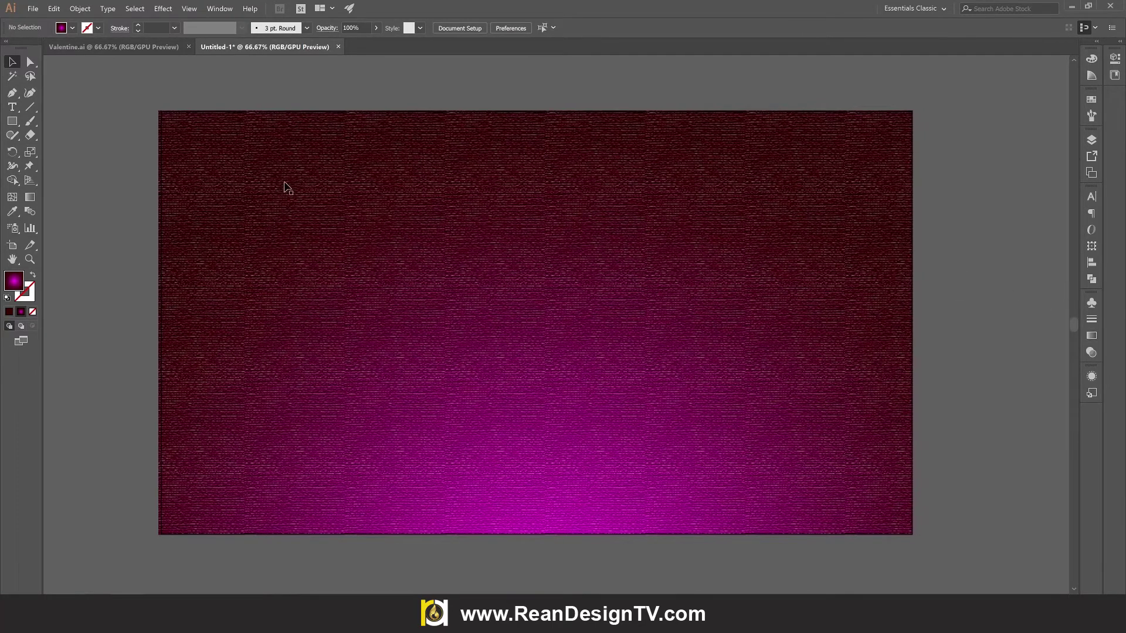
click(12, 106)
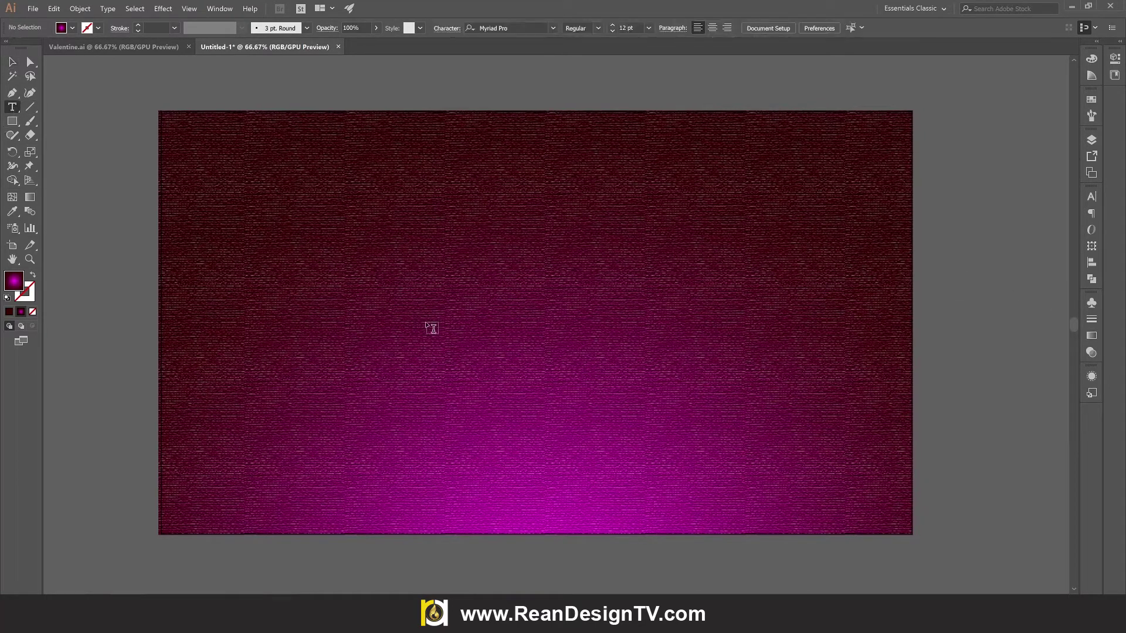
click(437, 289)
click(562, 28)
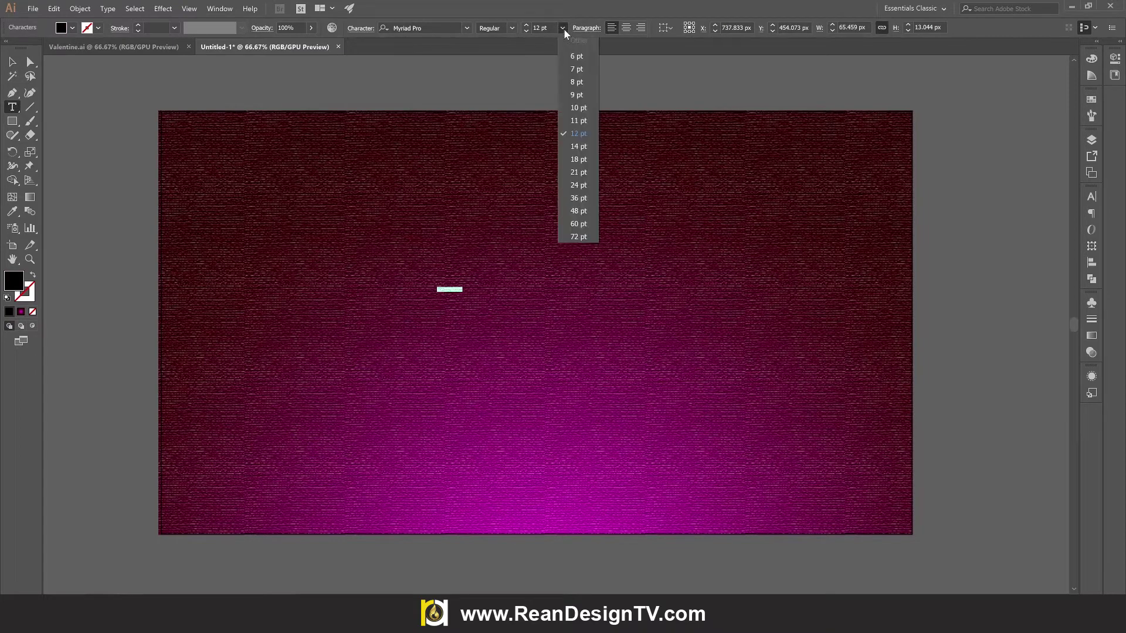
click(586, 233)
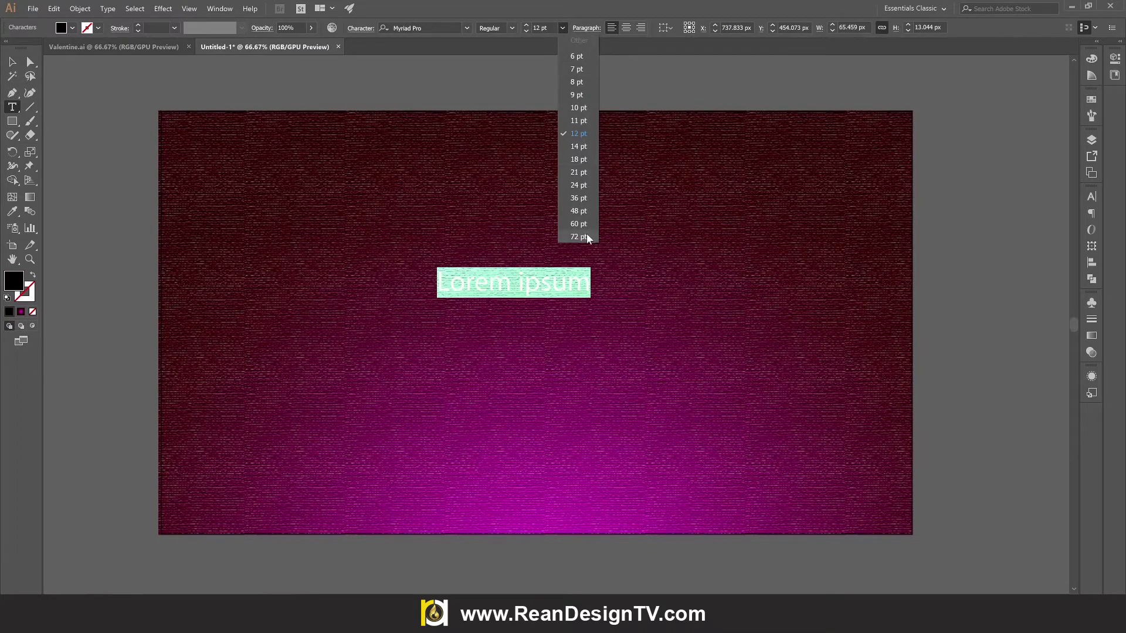
click(466, 29)
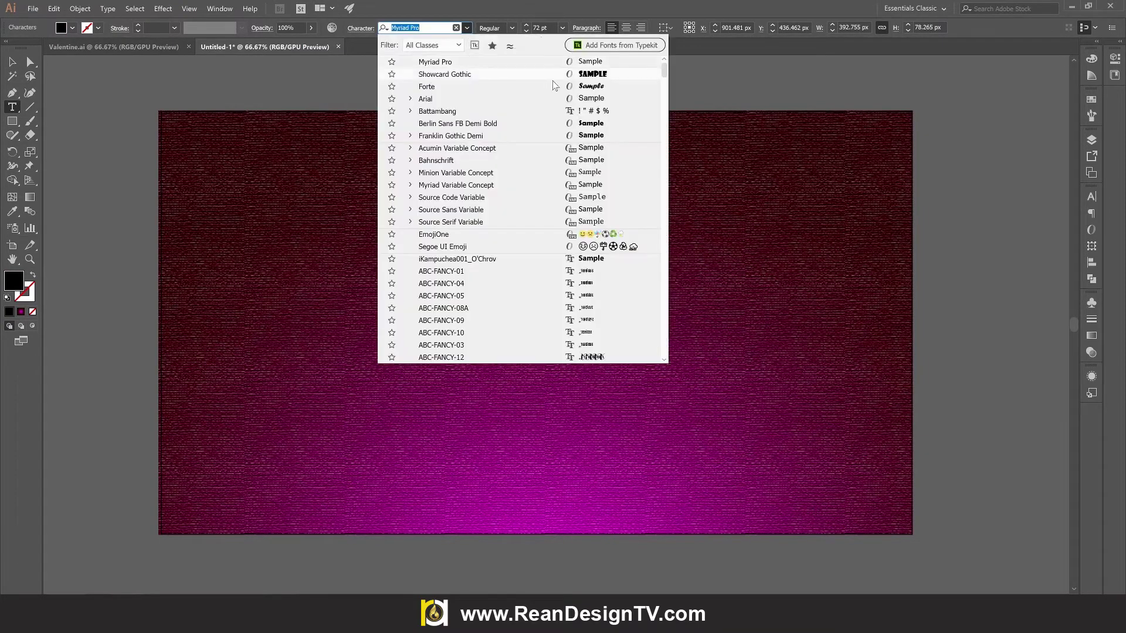
click(448, 74)
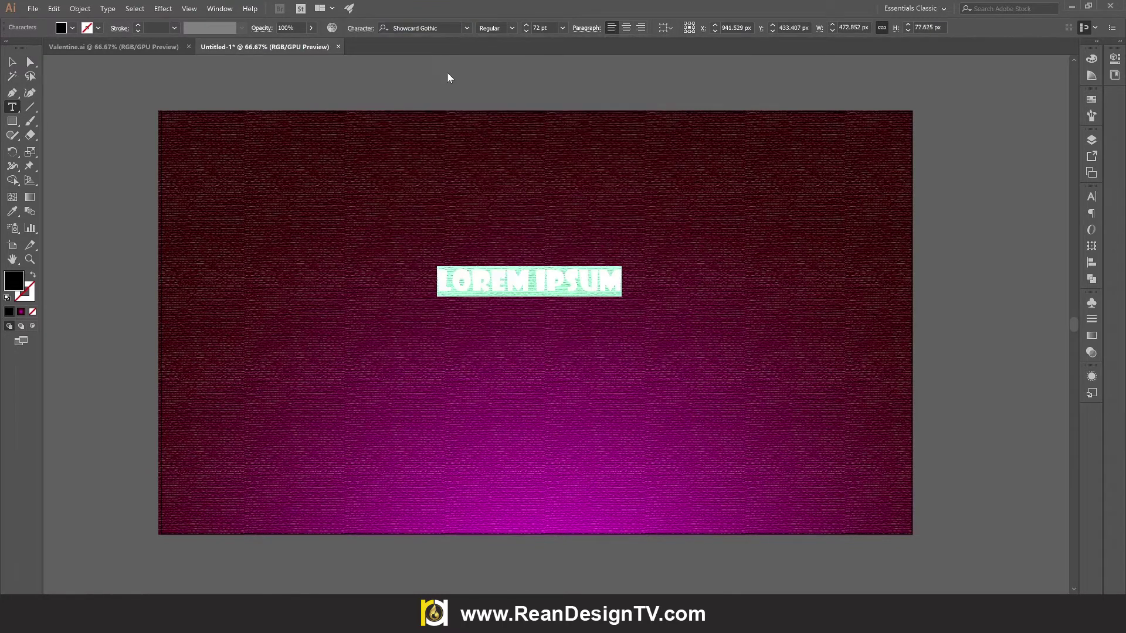
- Scale the placeholder text up proportionally to about 1307 px wide and position it near the artboard's center
click(11, 61)
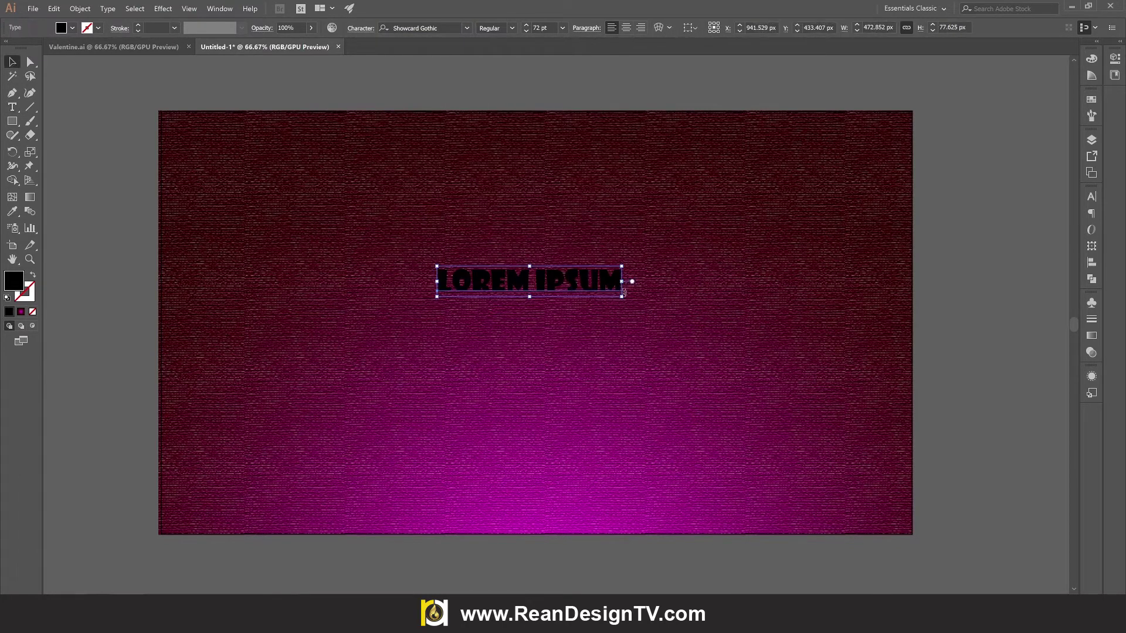
drag(622, 297, 782, 404)
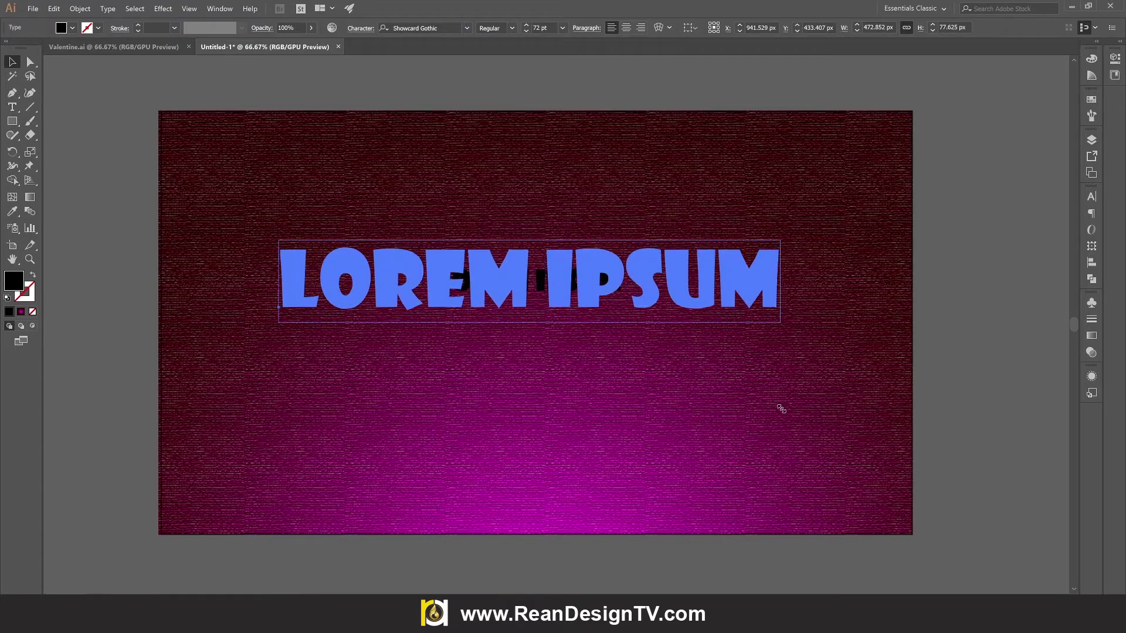
drag(683, 280, 686, 312)
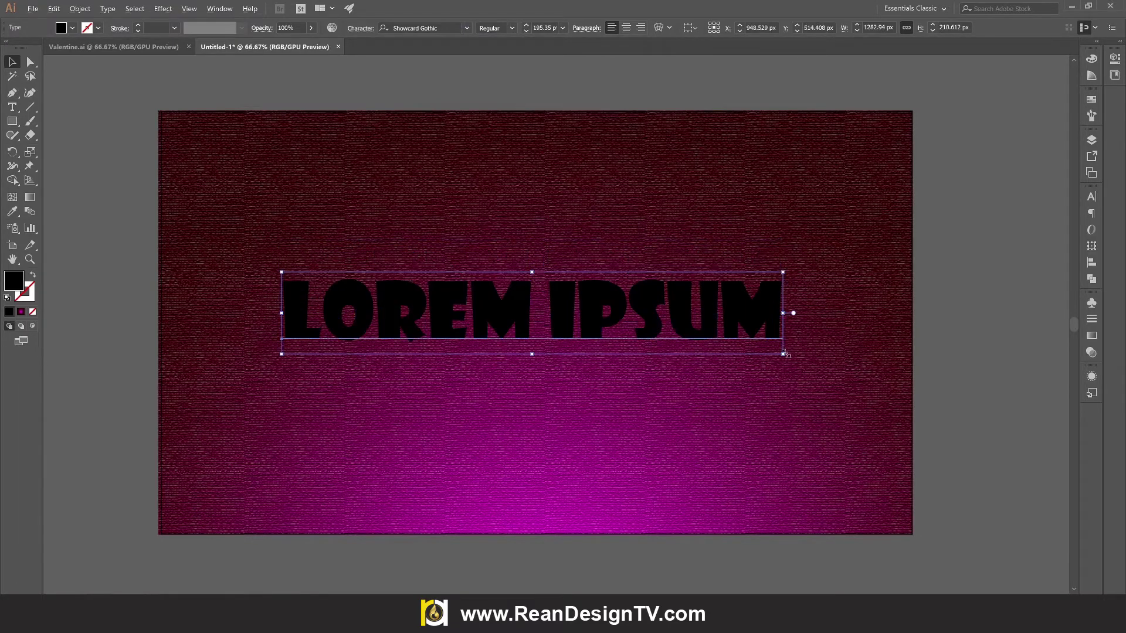
drag(783, 354, 793, 360)
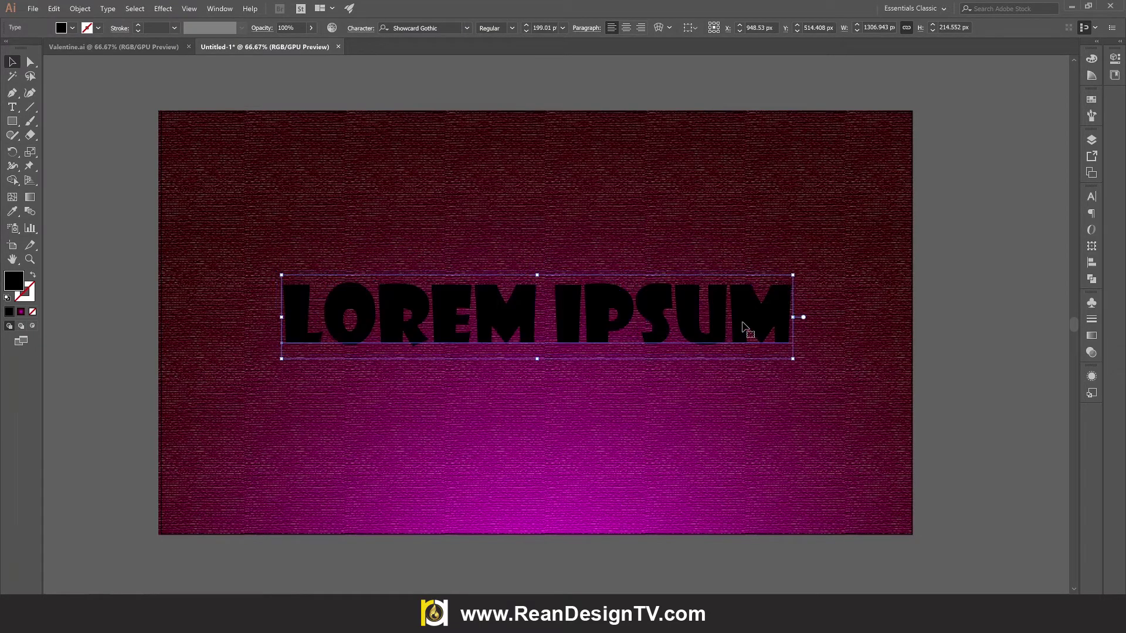
- Replace the placeholder text with VALENTINE and move it back toward the artboard's center
key(t)
triple_click(733, 317)
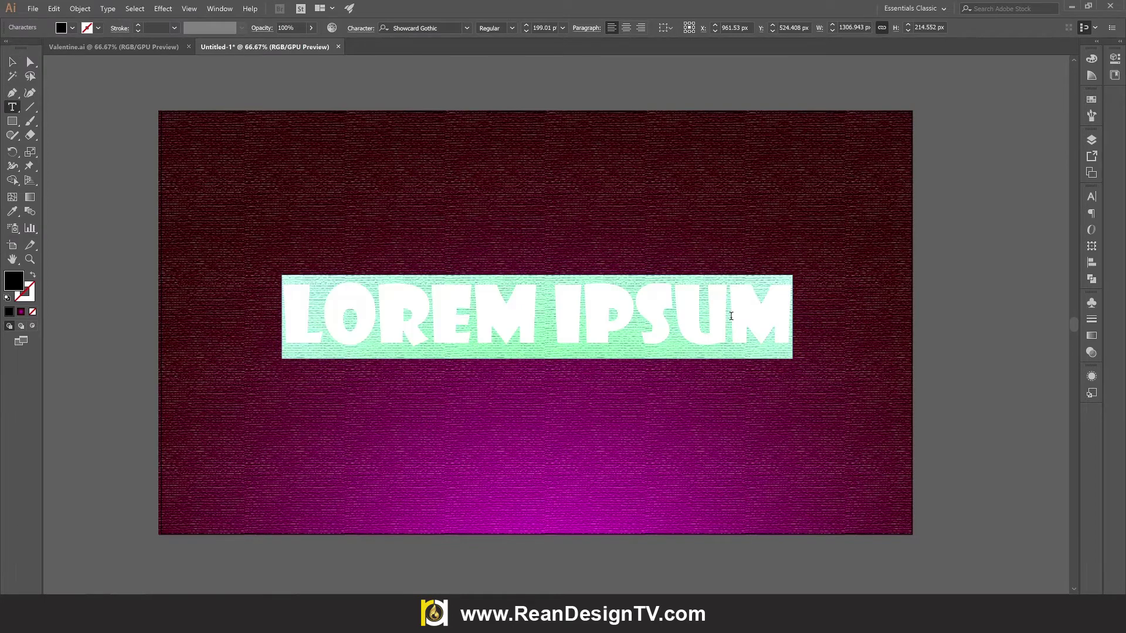
text(VALEN)
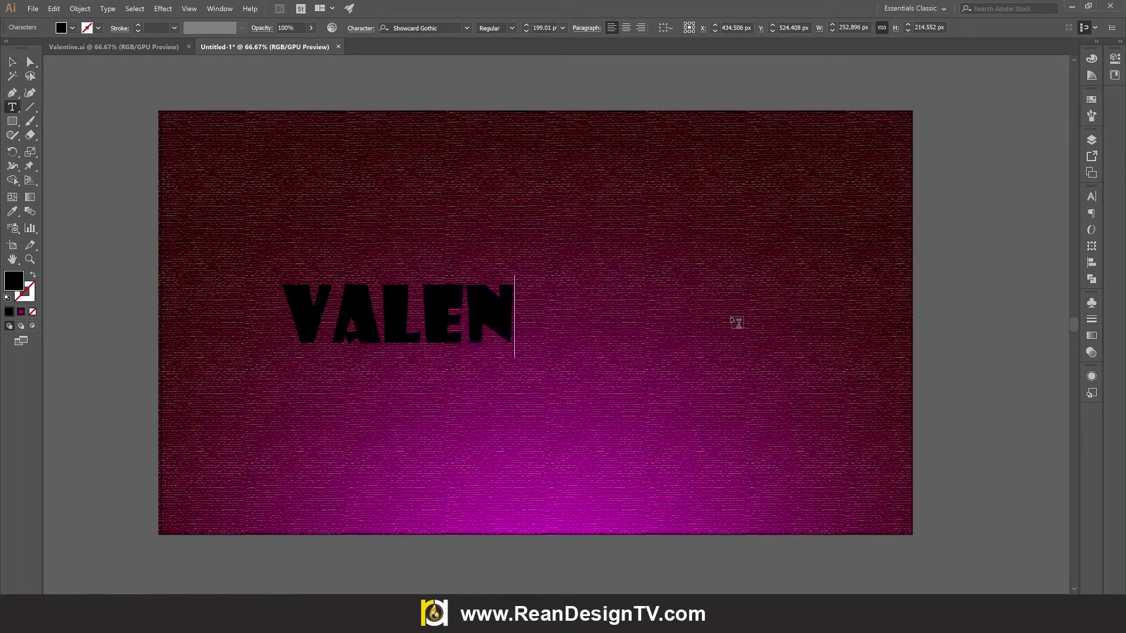
text(TINE)
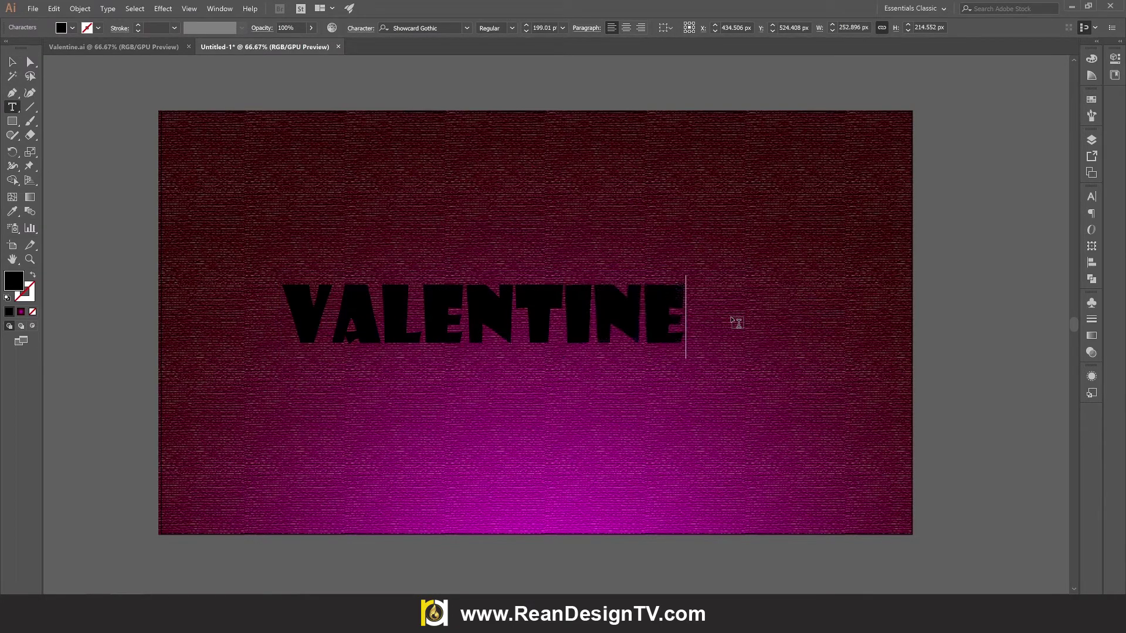
click(12, 61)
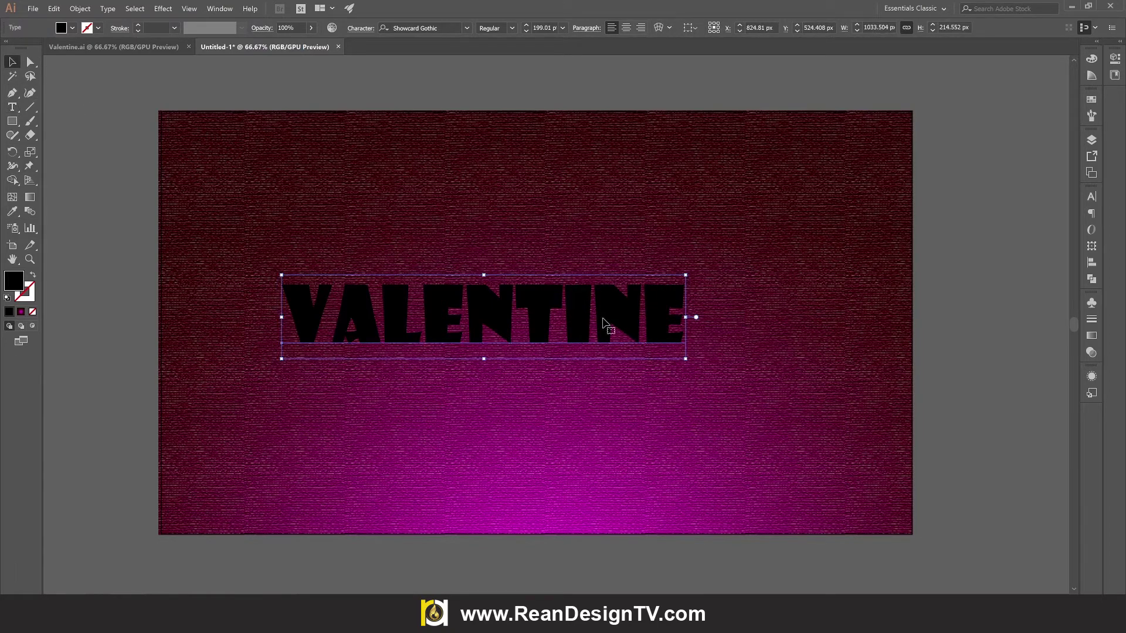
drag(602, 320, 663, 311)
- Add a new fill to the VALENTINE text in its appearance attributes and color it white
click(1092, 378)
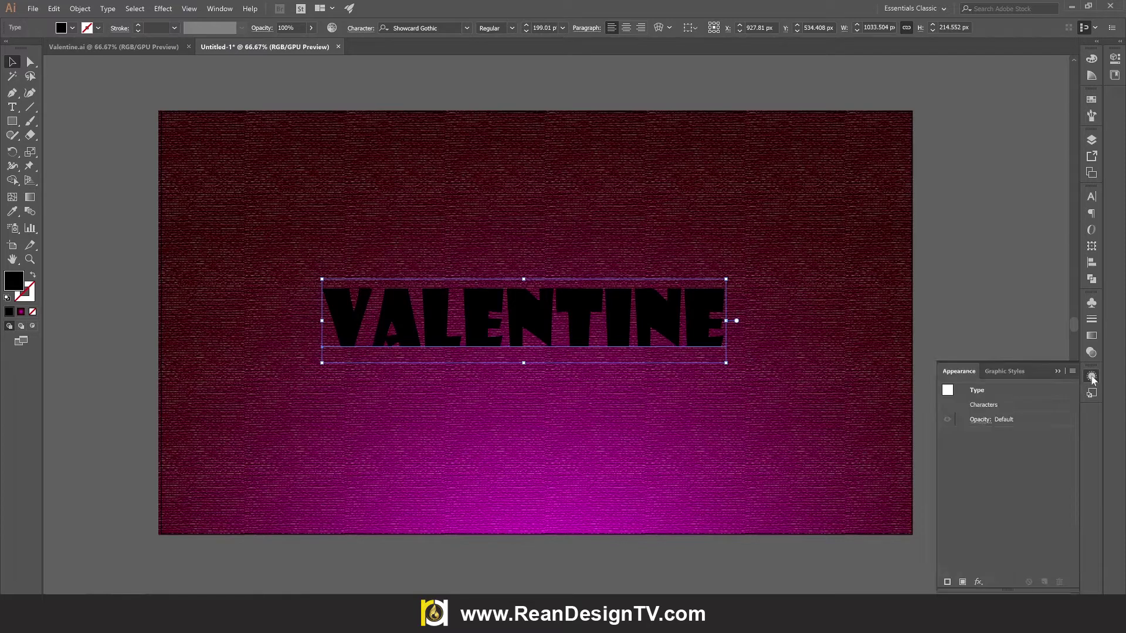
click(227, 13)
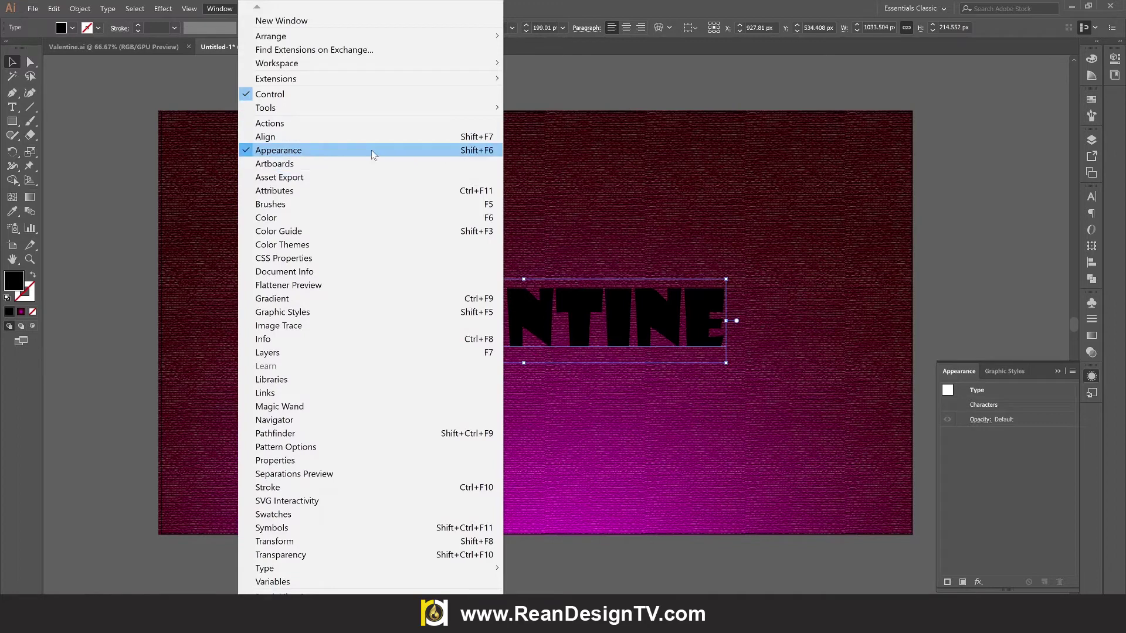
click(973, 258)
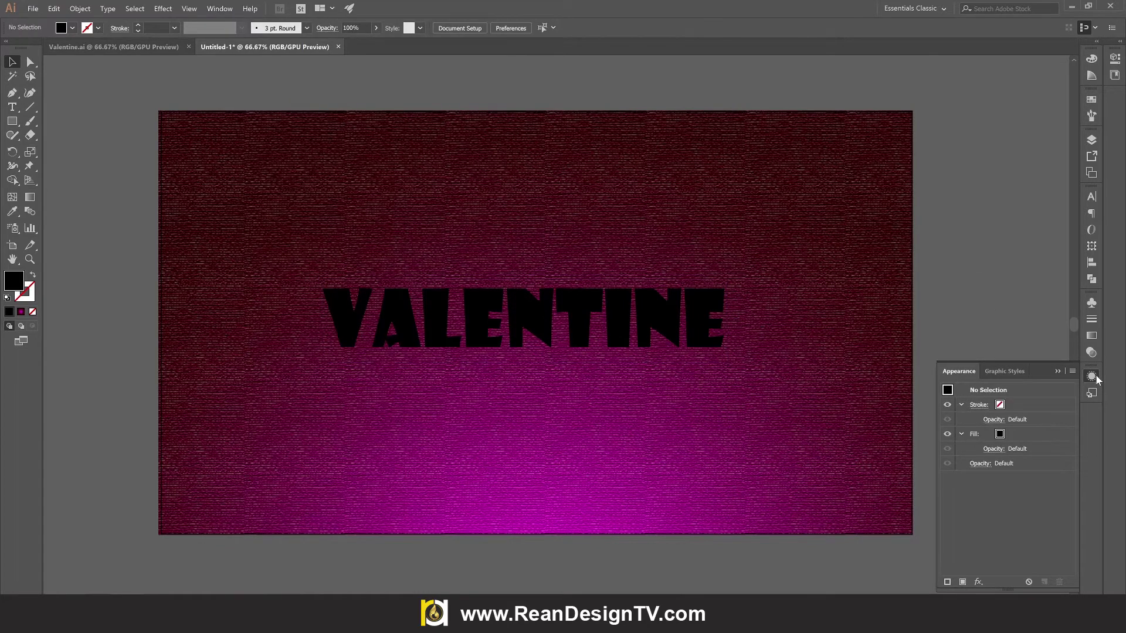
click(680, 328)
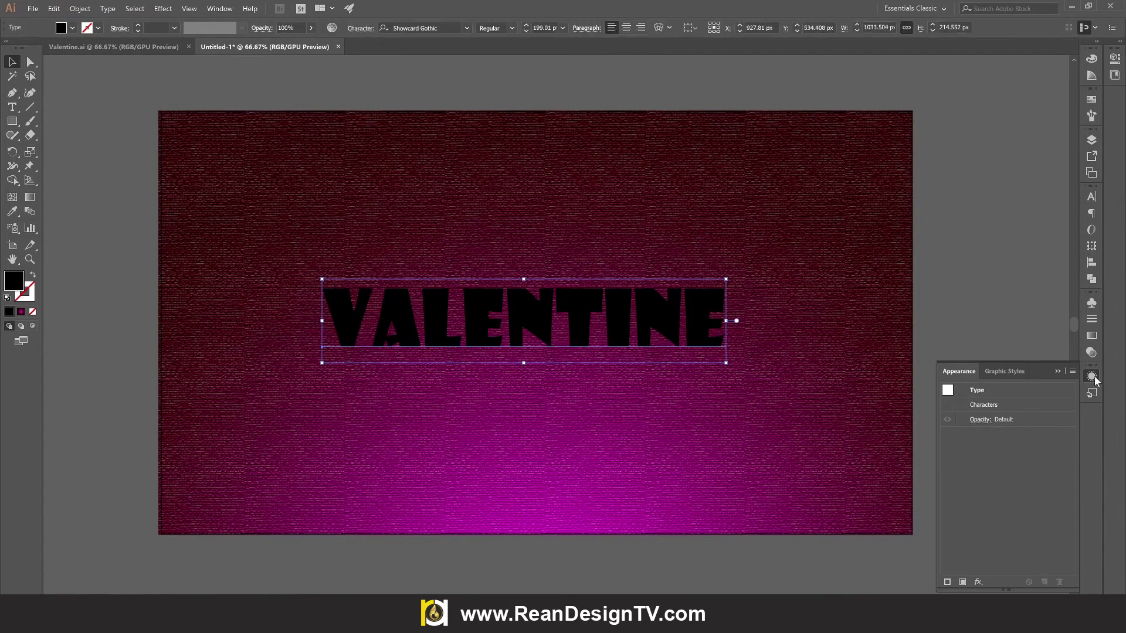
click(962, 582)
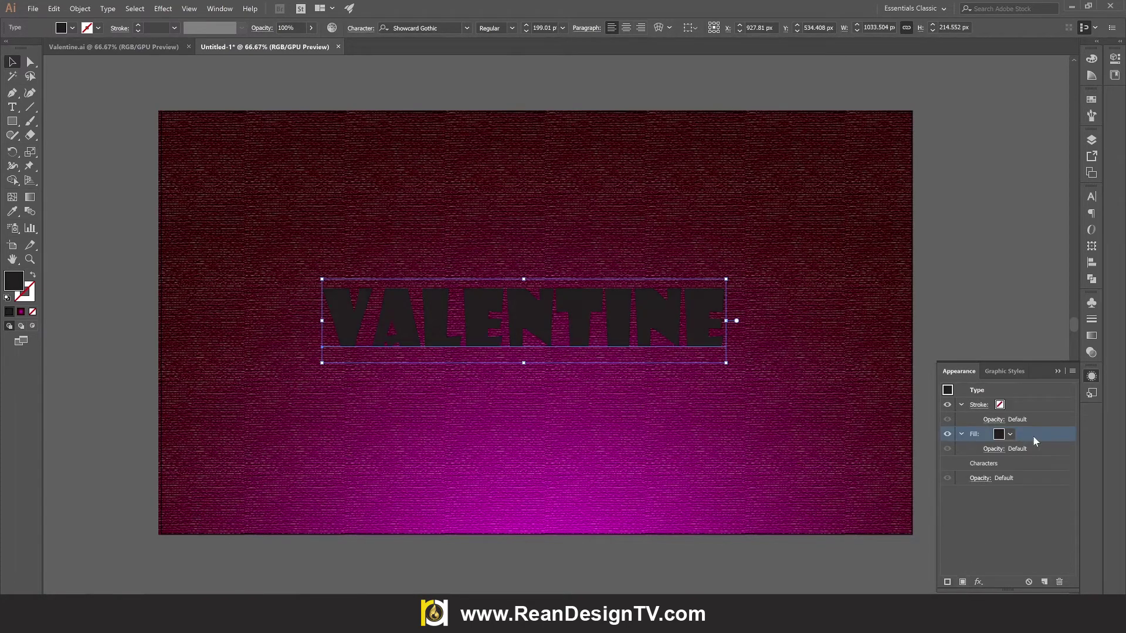
click(1010, 435)
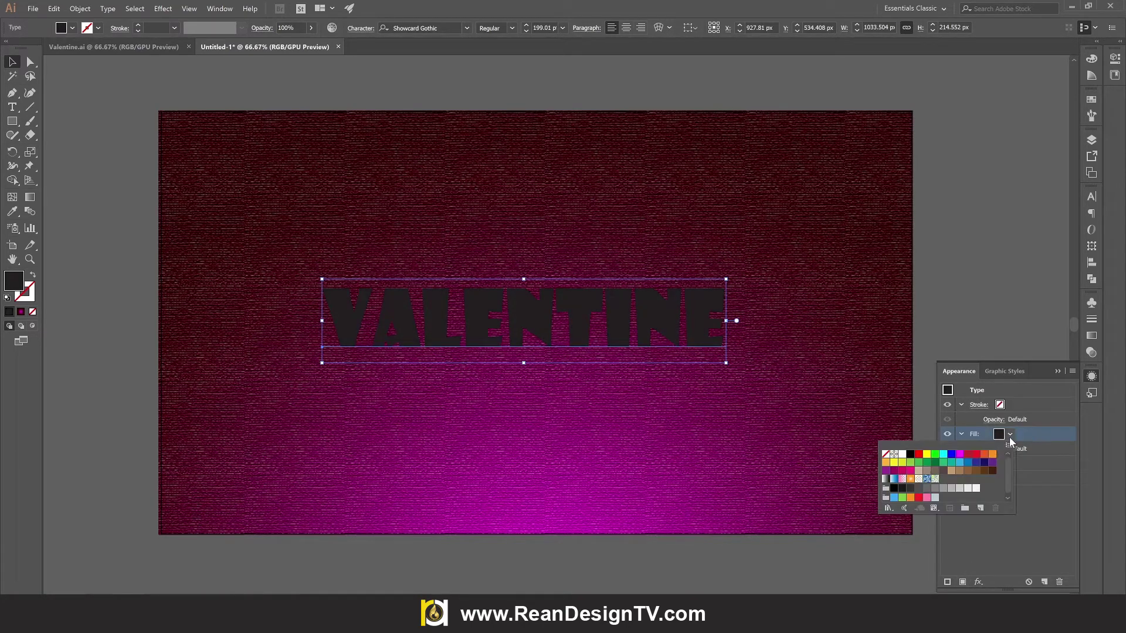
click(900, 461)
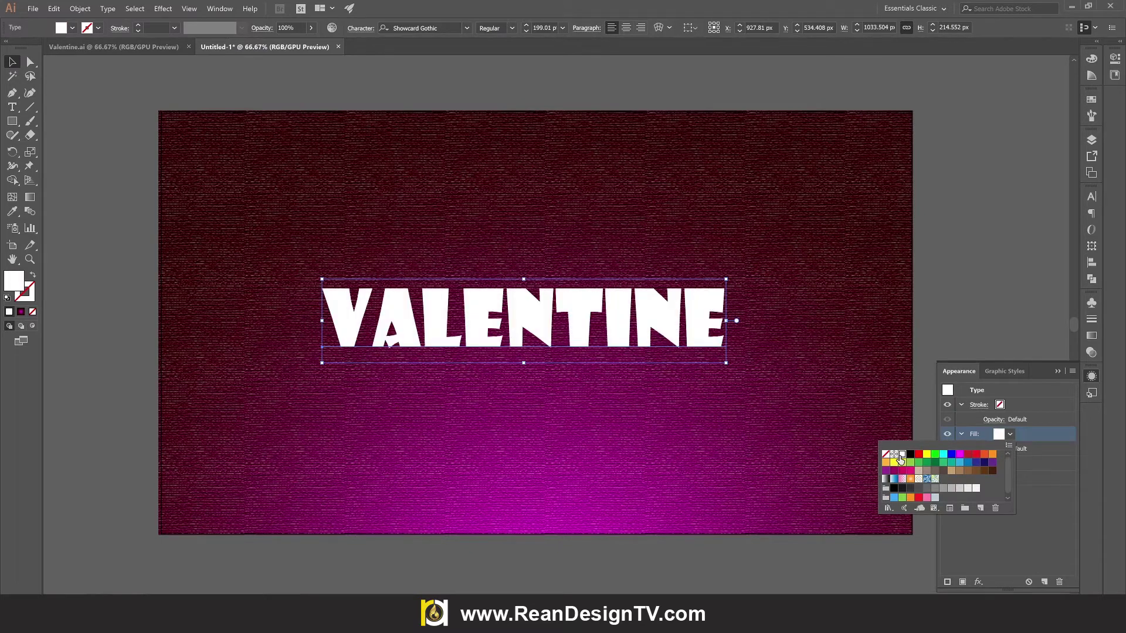
click(1040, 501)
- Give the VALENTINE text a magenta stroke with a weight of 19 pt
click(1012, 411)
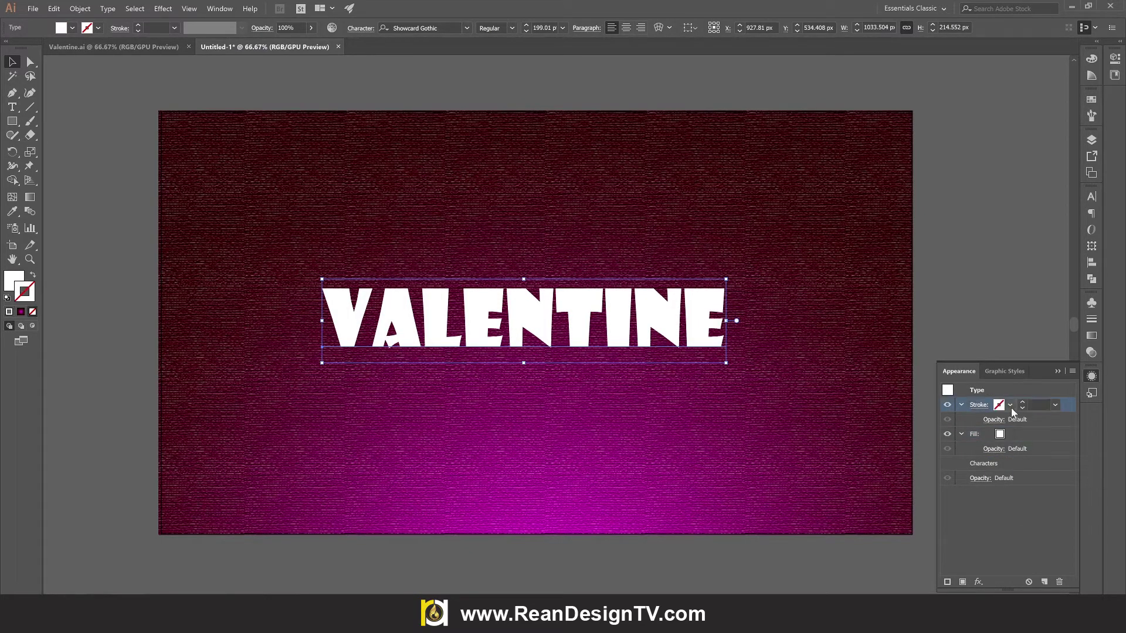
click(1010, 405)
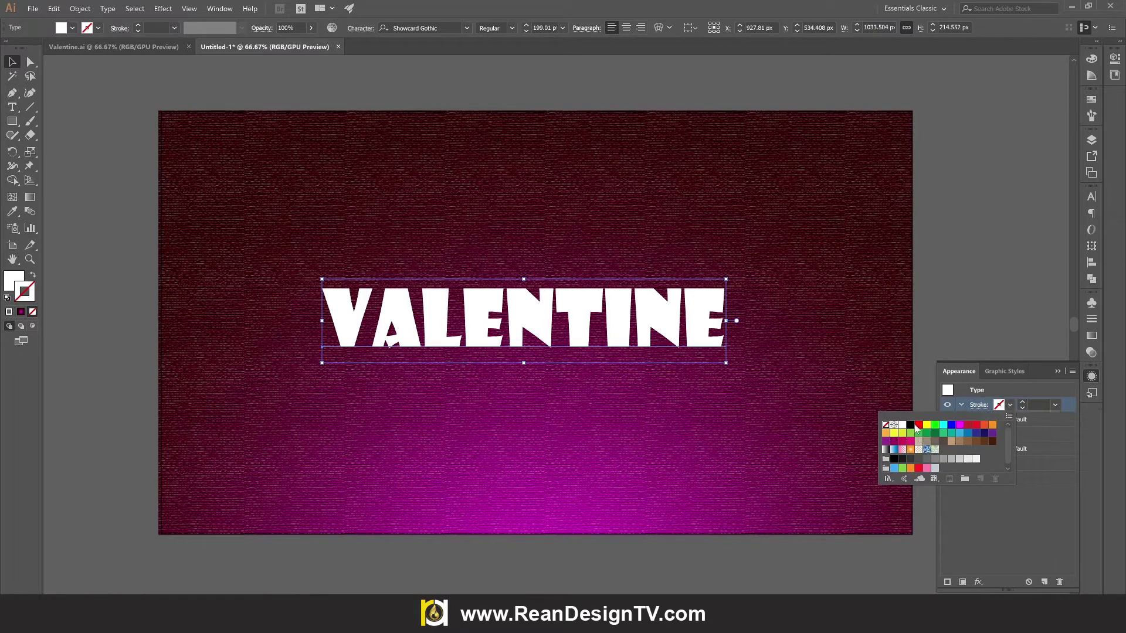
click(959, 426)
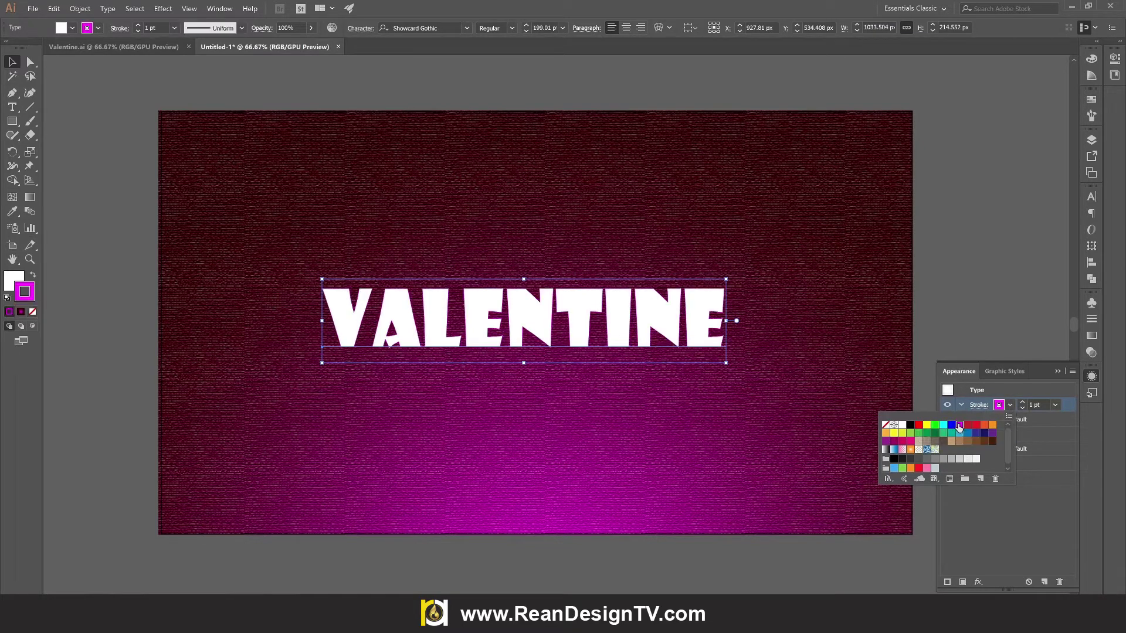
click(1023, 403)
click(1022, 404)
click(1023, 403)
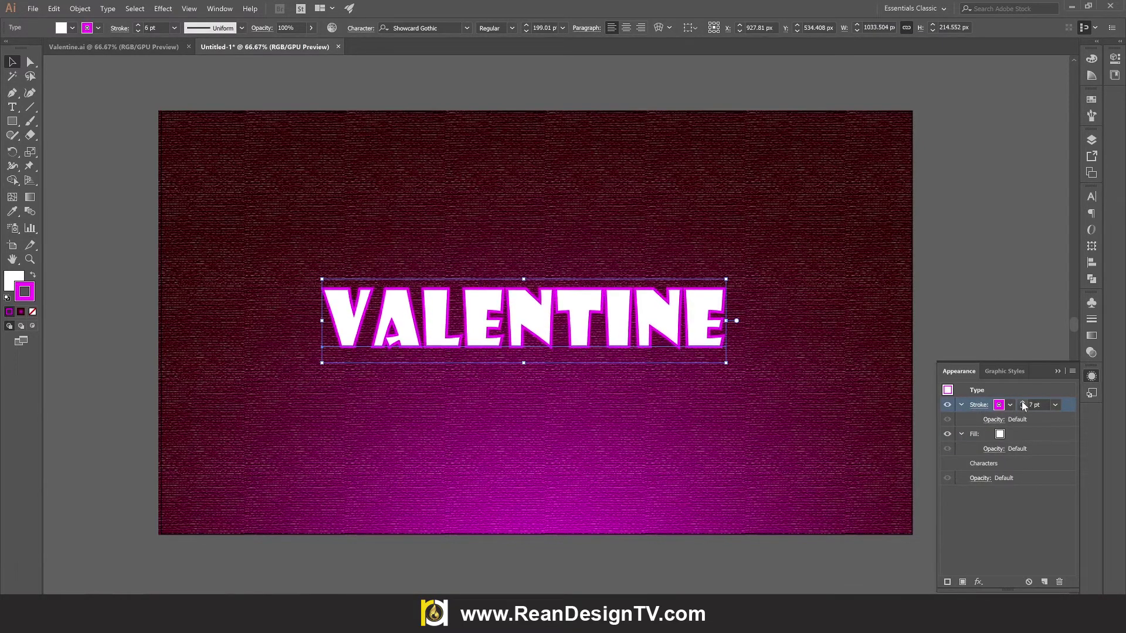
click(1022, 404)
click(1022, 403)
click(1023, 403)
click(1022, 404)
click(1023, 403)
click(1022, 403)
click(1022, 403)
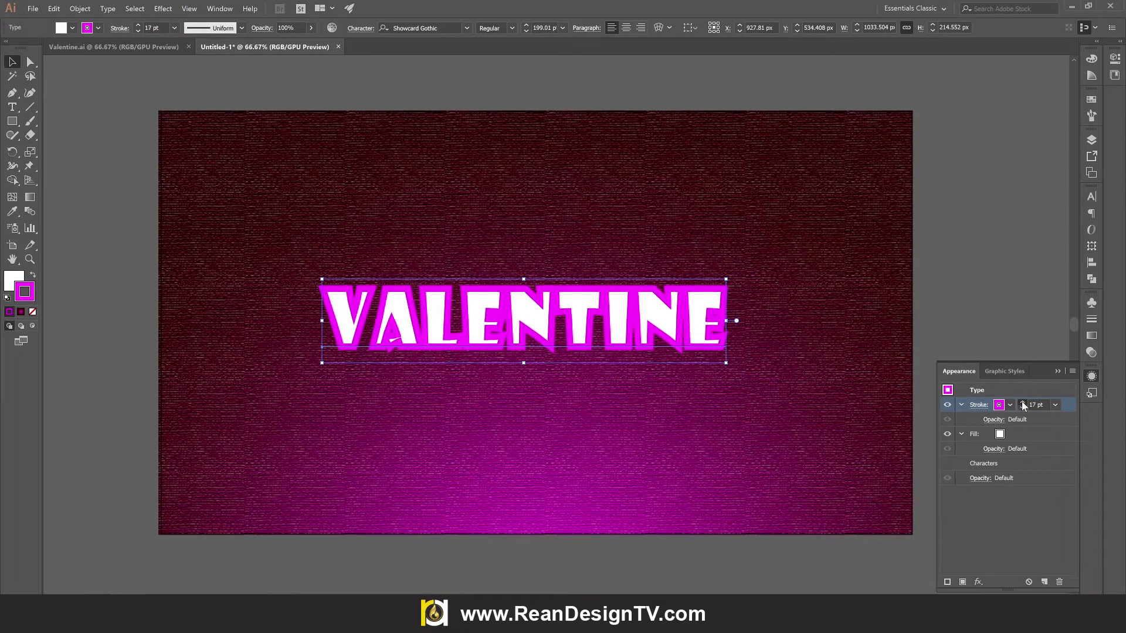
click(1022, 403)
click(1023, 403)
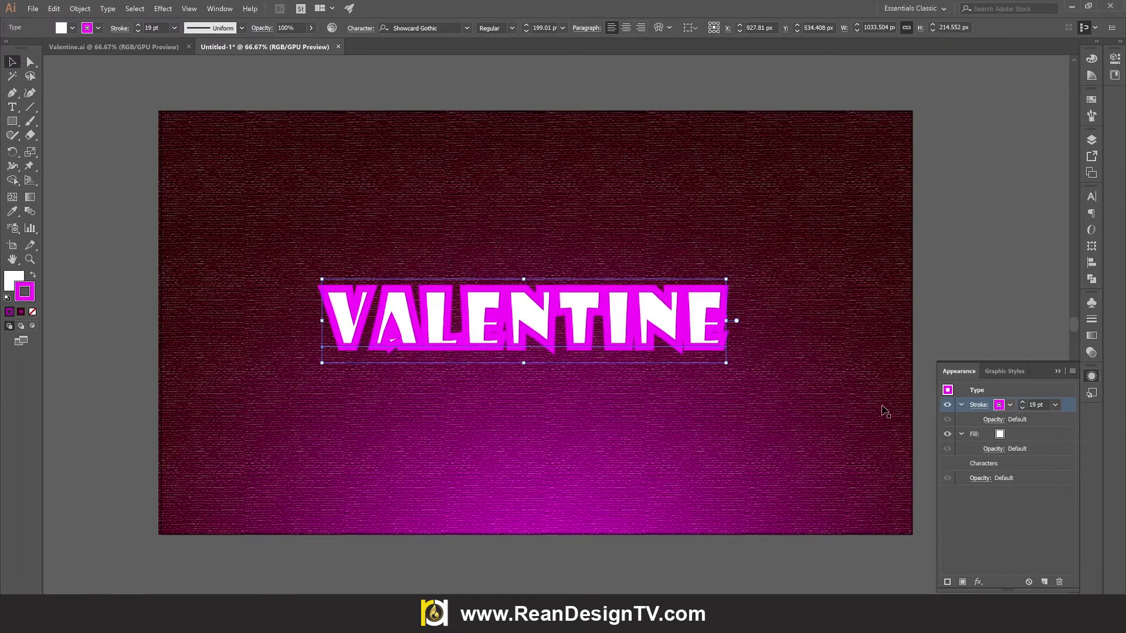
- Set the magenta stroke to round caps and round corners, and move the white fill above the stroke
click(979, 405)
click(912, 437)
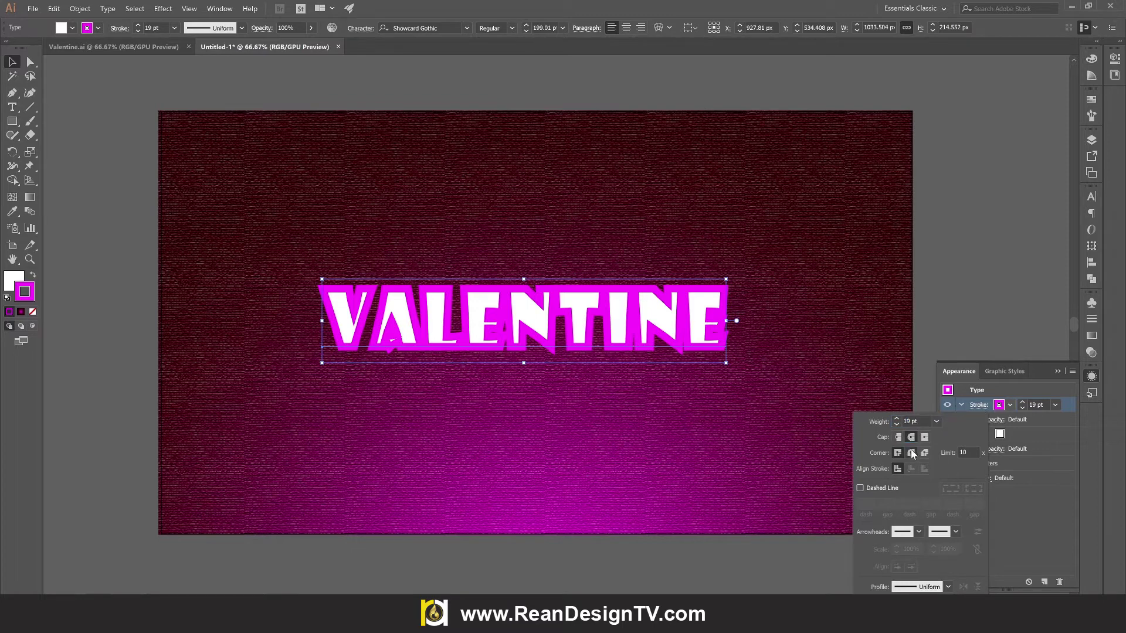
click(910, 451)
click(1057, 418)
click(1032, 439)
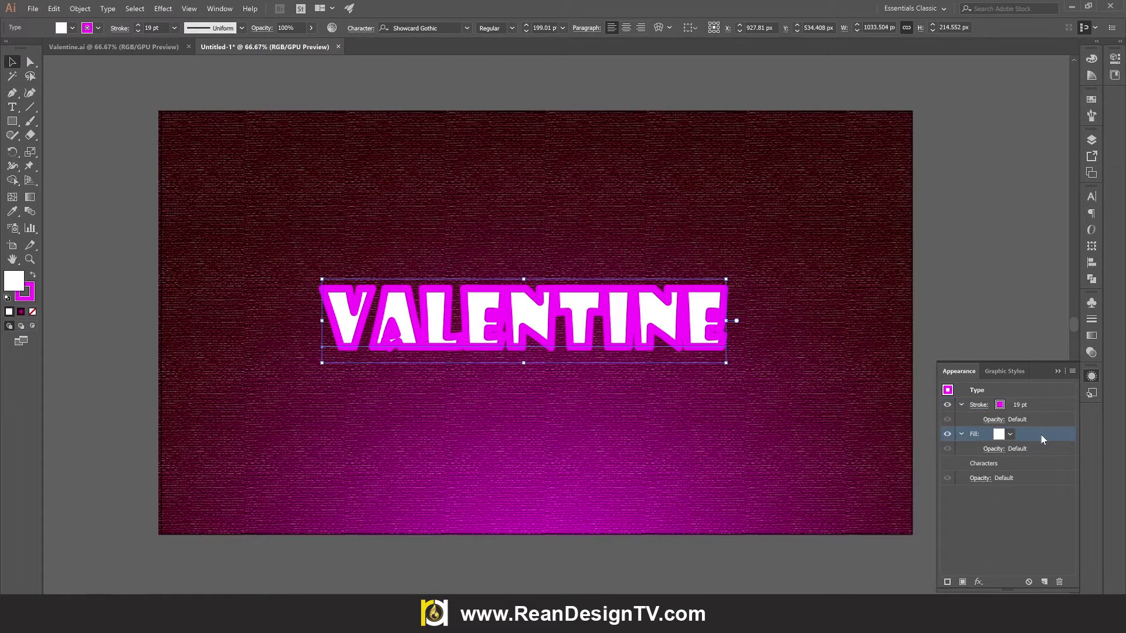
drag(1040, 434, 1038, 400)
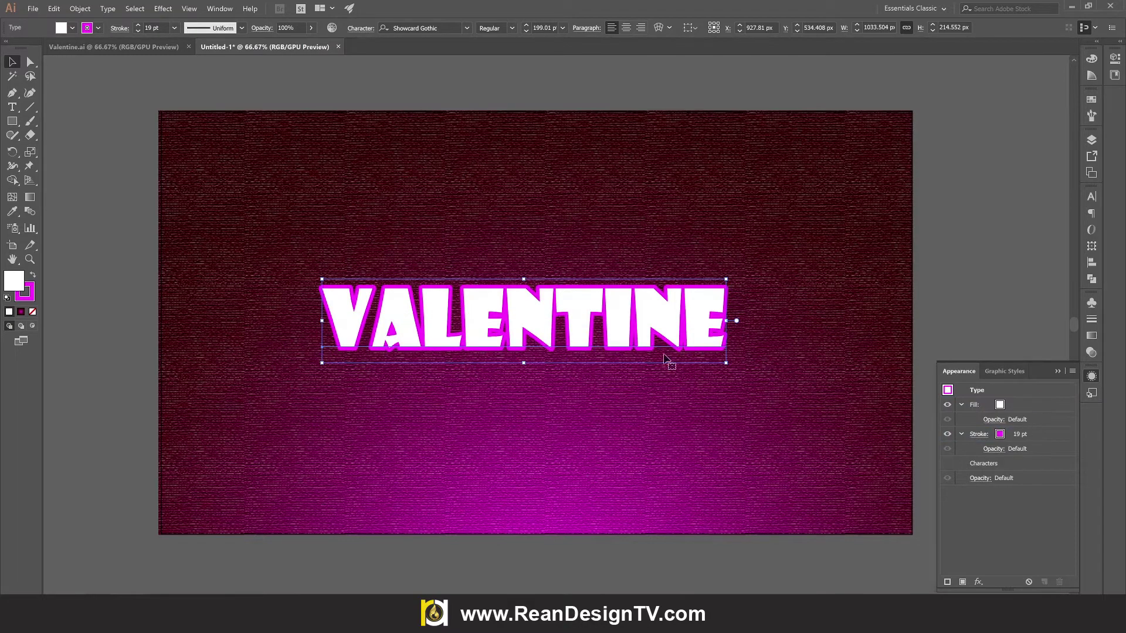
- Increase the weight of the VALENTINE text's magenta stroke to 22 pt
scroll(567, 340, up, 1)
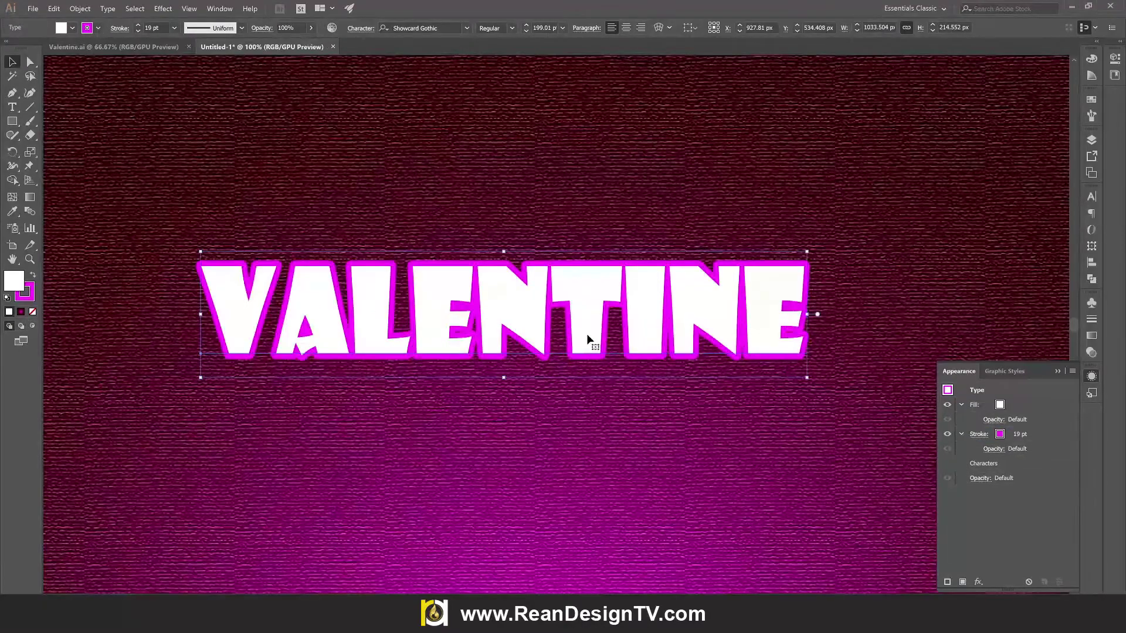
drag(682, 381, 613, 381)
scroll(538, 364, down, 1)
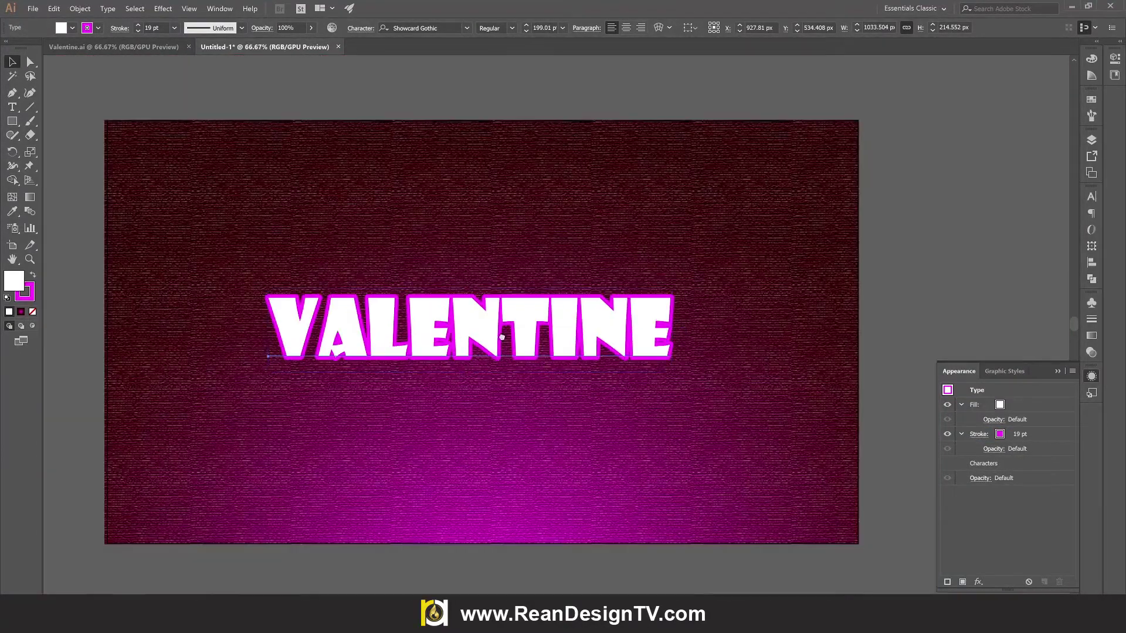
drag(496, 337, 537, 327)
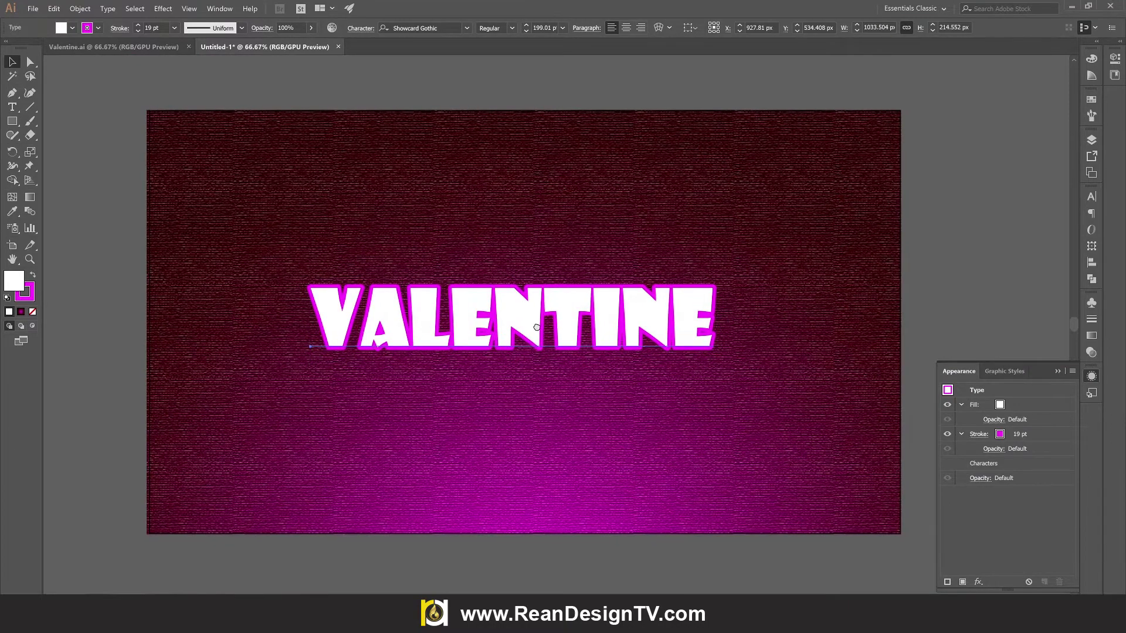
click(1036, 436)
click(1022, 432)
click(1022, 433)
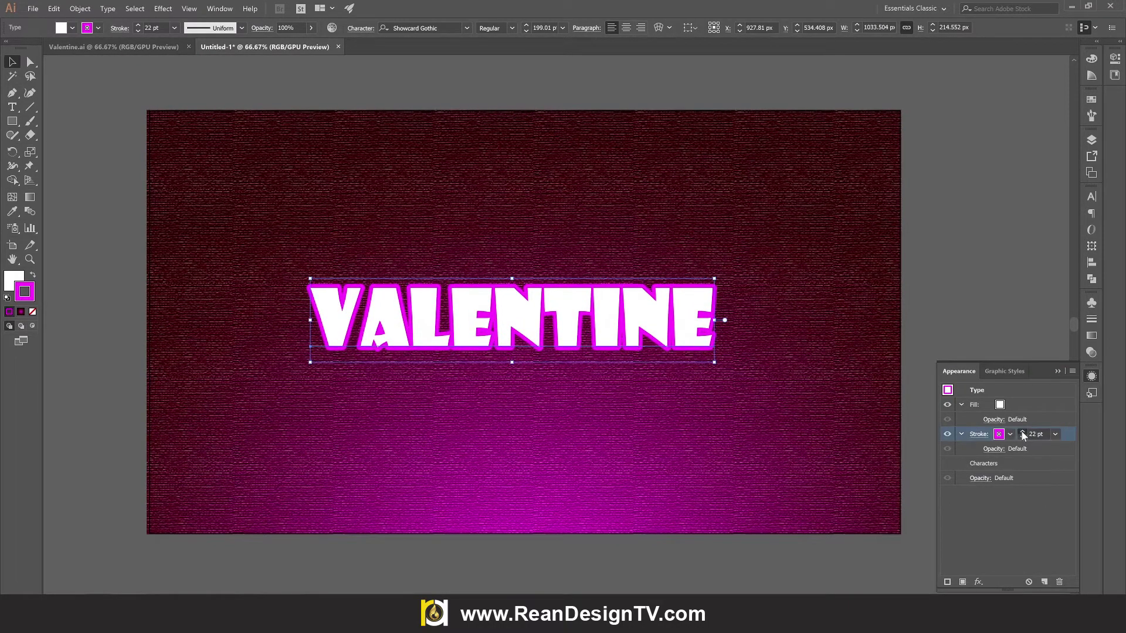
- Increase the weight of the VALENTINE text's magenta stroke to 24 pt and reselect the text
click(1022, 433)
click(999, 269)
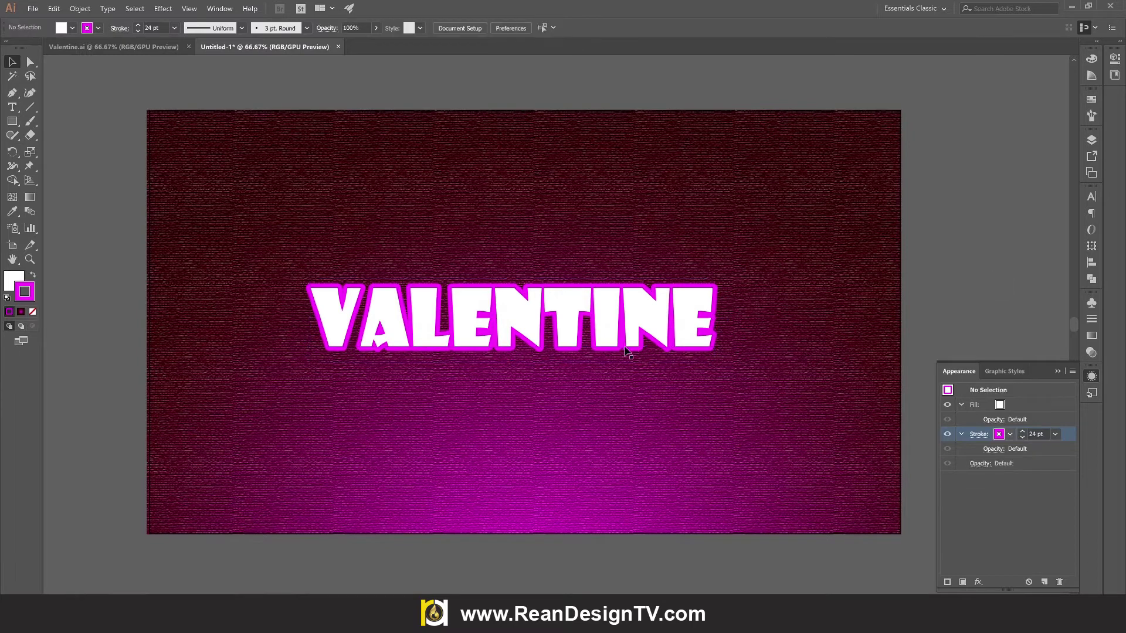
click(606, 330)
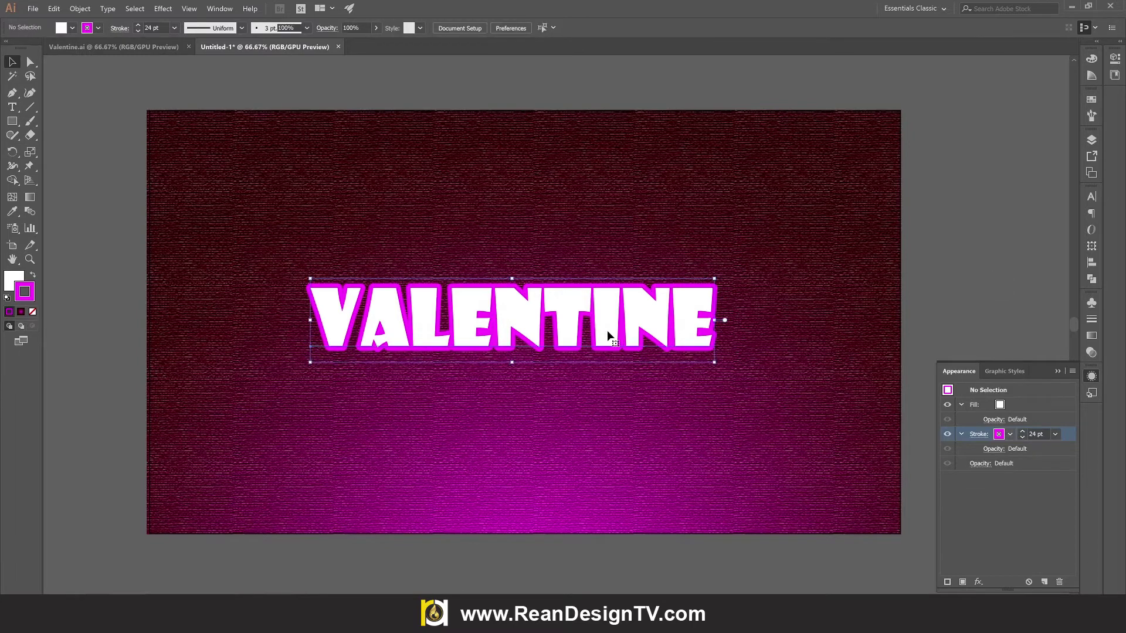
- Toggle the visibility of the text's white fill and magenta stroke off and on to compare them
click(1010, 408)
click(946, 404)
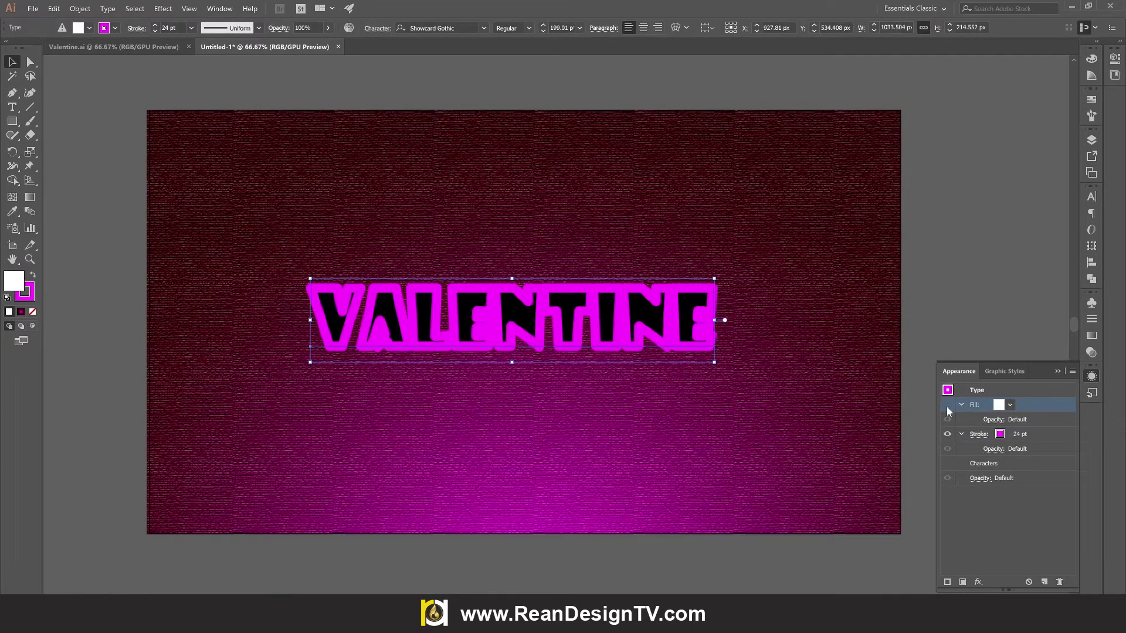
click(947, 404)
click(947, 434)
click(948, 434)
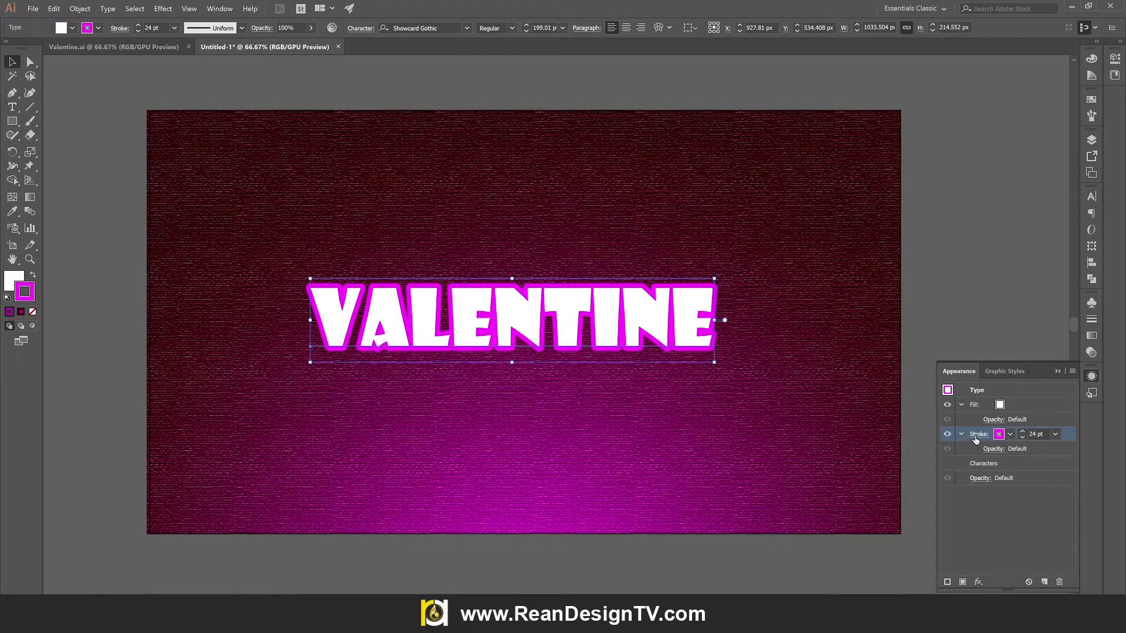
- Add a 3D Extrude & Bevel effect to the text's magenta stroke, with the Front position and the preview enabled
click(978, 582)
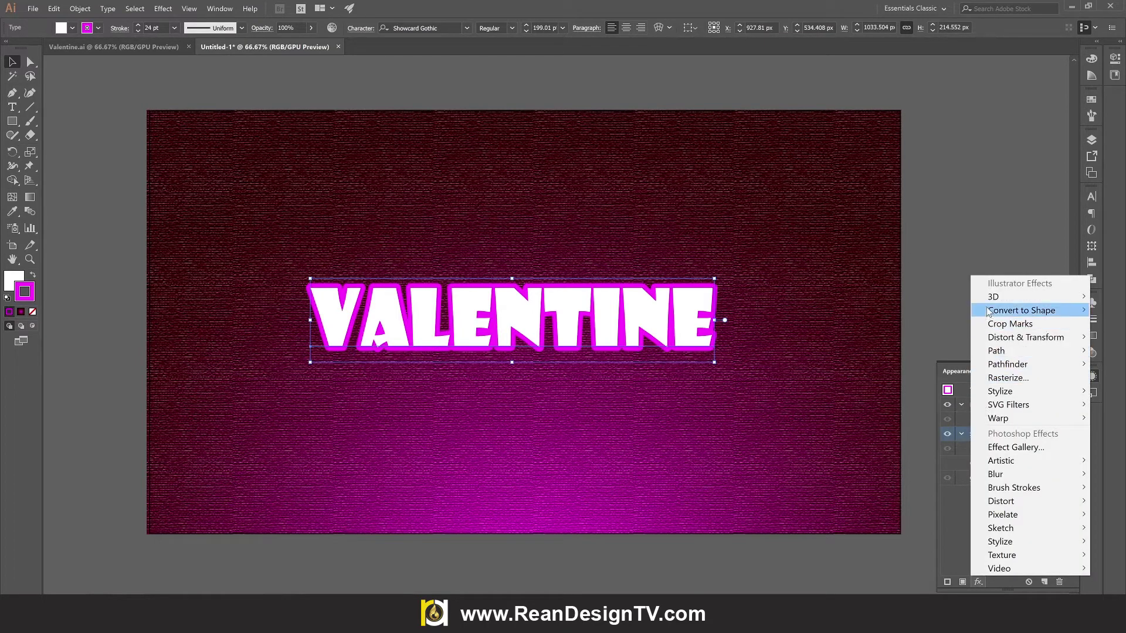
mouse_move(997, 297)
click(935, 298)
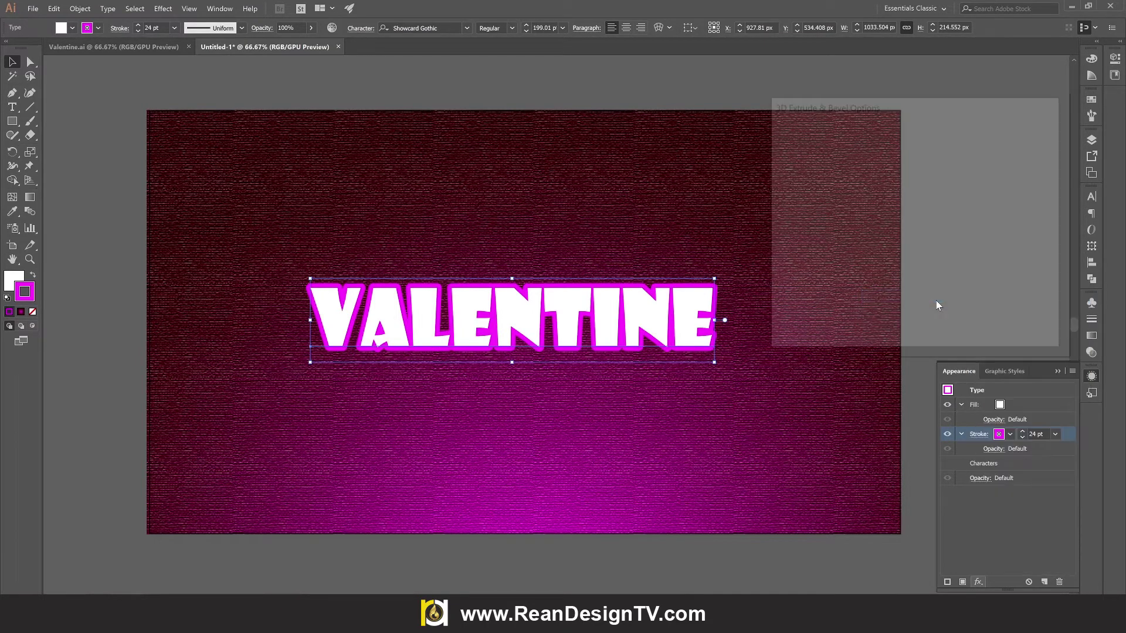
drag(920, 113, 889, 95)
click(835, 109)
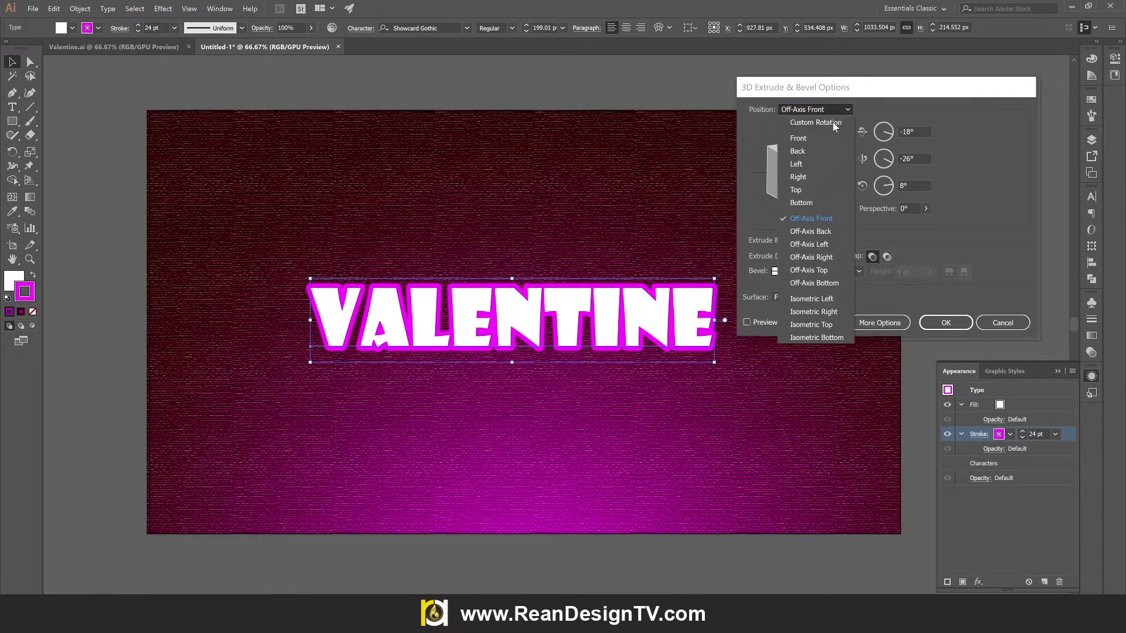
click(815, 138)
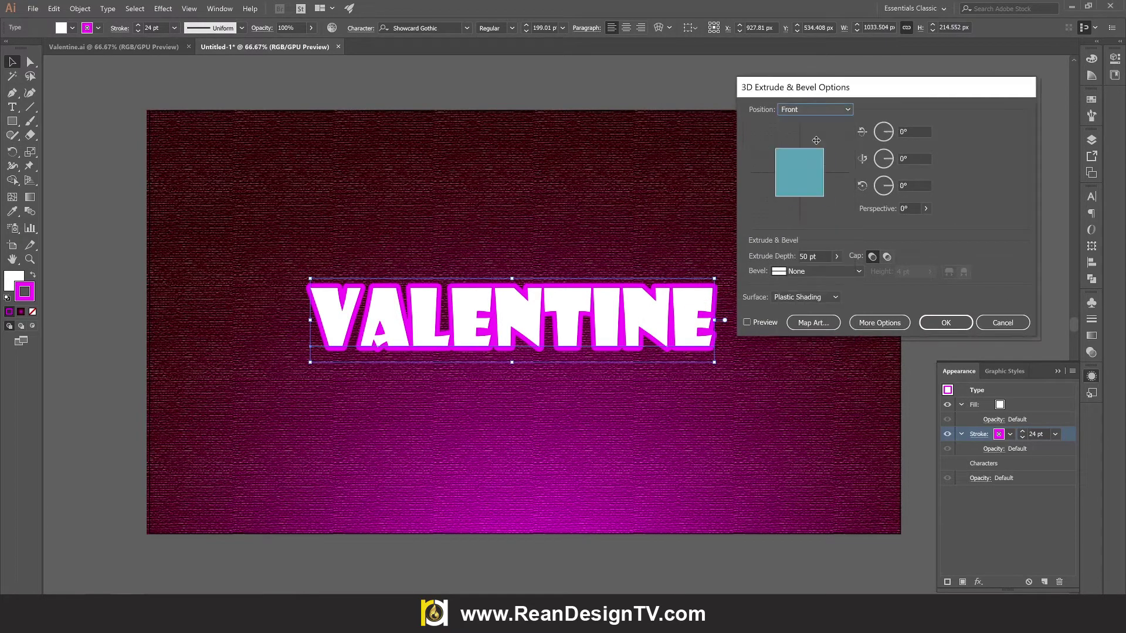
click(747, 323)
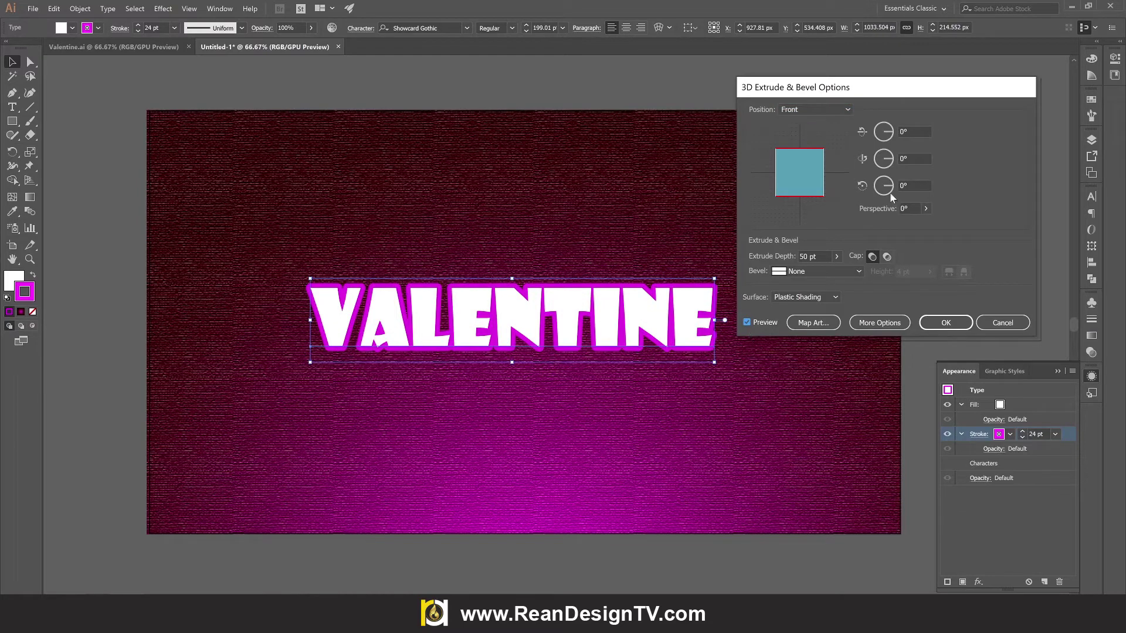
- Set the stroke effect's rotation to 5° around both the X and Y axes
click(909, 132)
text(5)
drag(915, 160, 870, 160)
text(5)
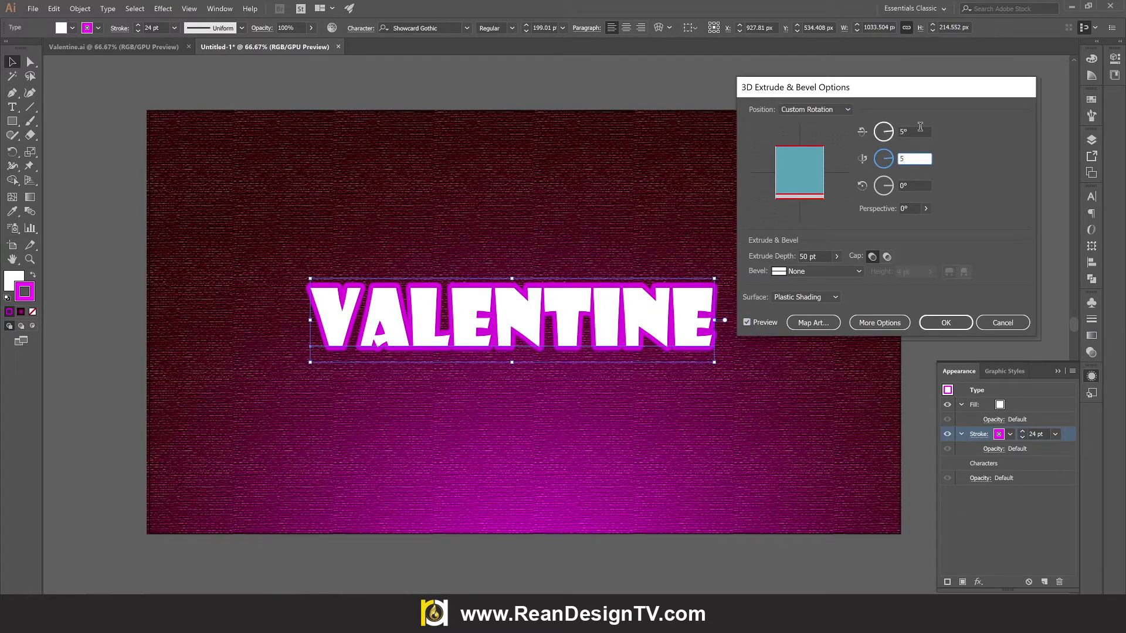
click(920, 129)
drag(888, 89, 906, 90)
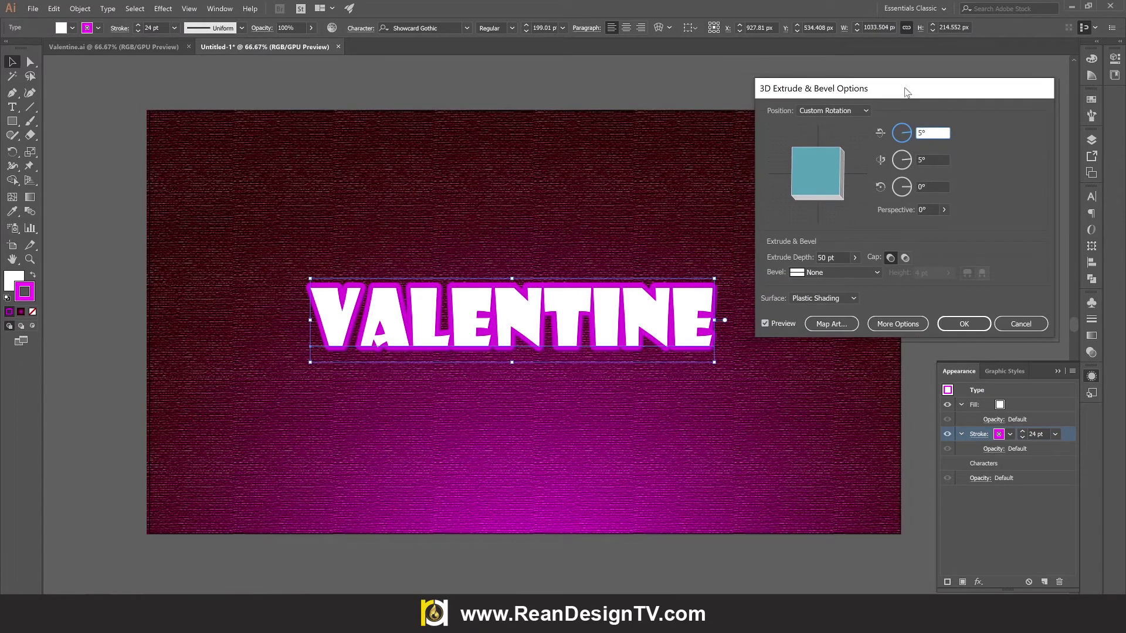
- Set the stroke's extrude depth to 78 pt and apply the 3D effect
click(854, 258)
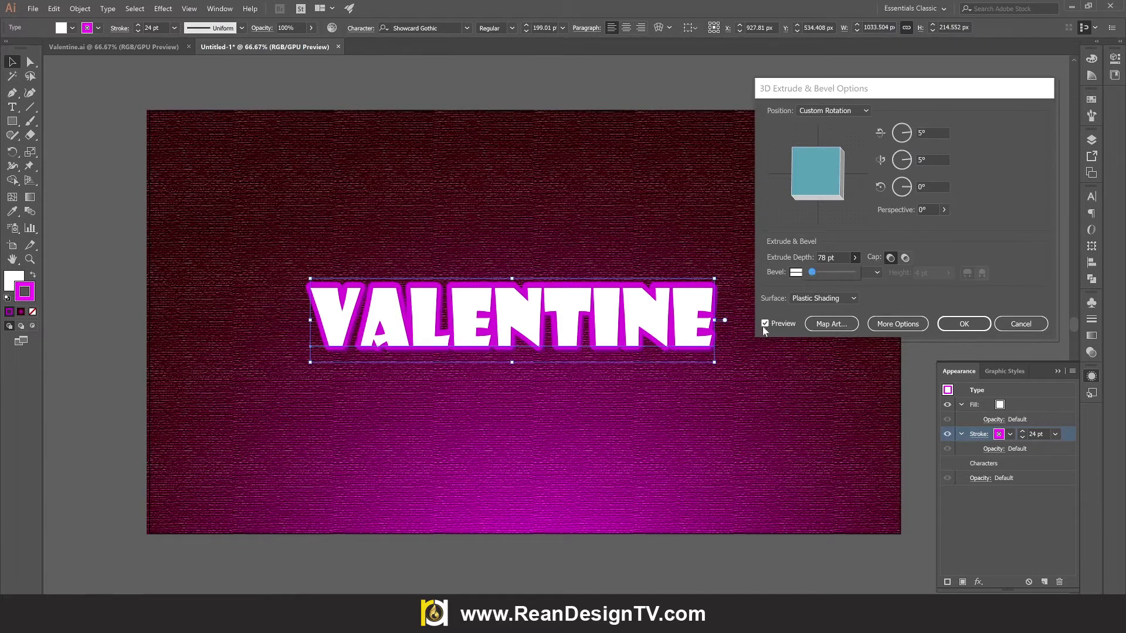
click(826, 257)
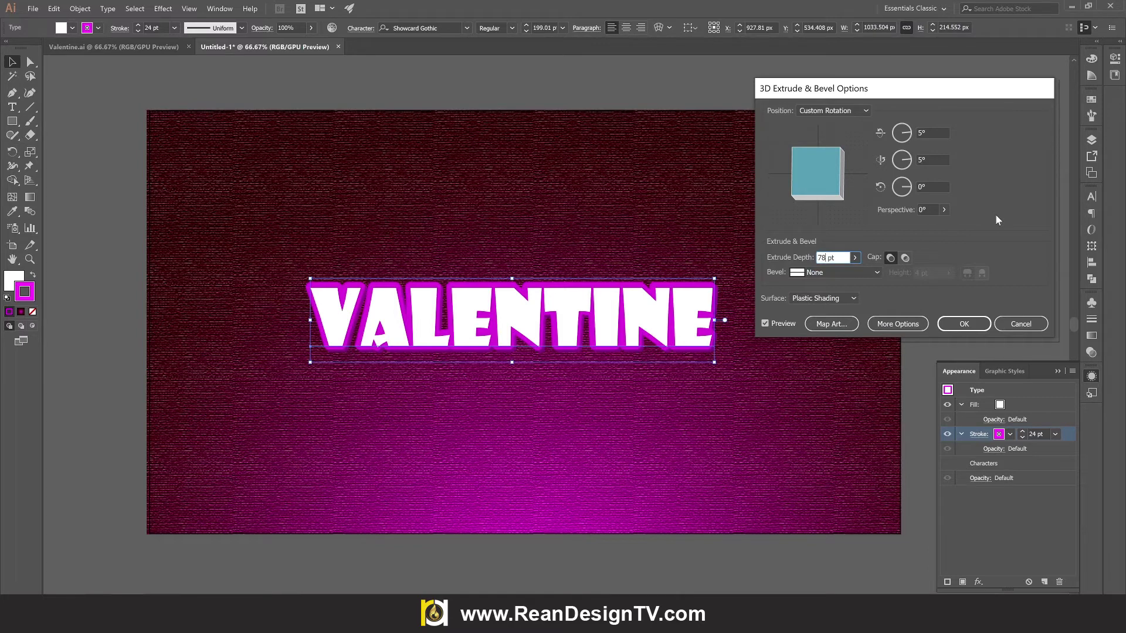
click(936, 137)
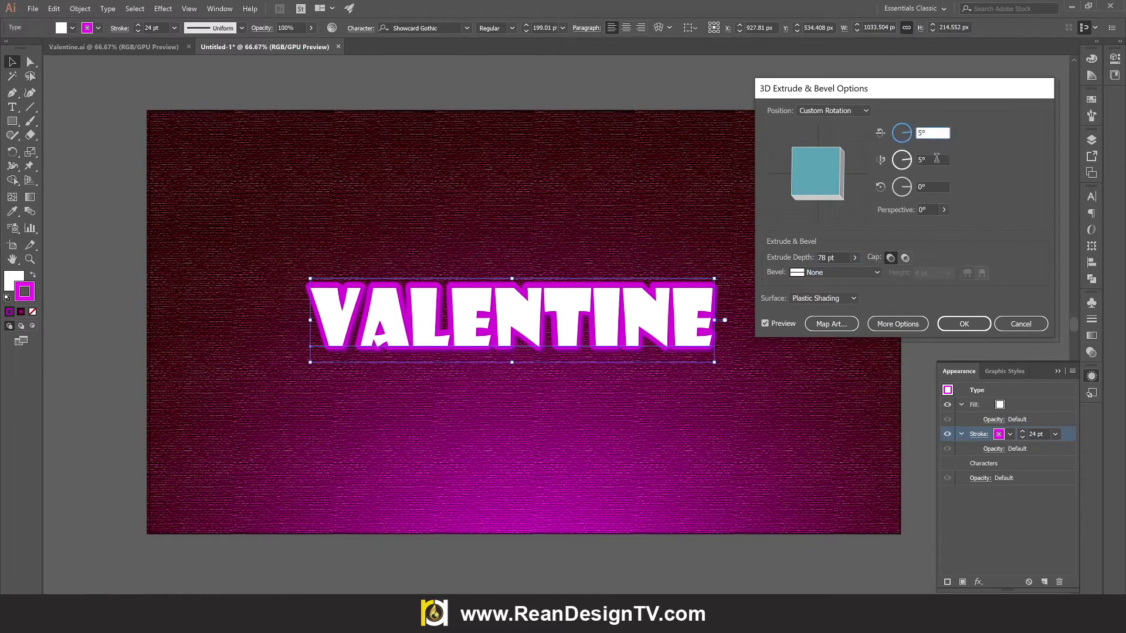
click(936, 159)
click(962, 323)
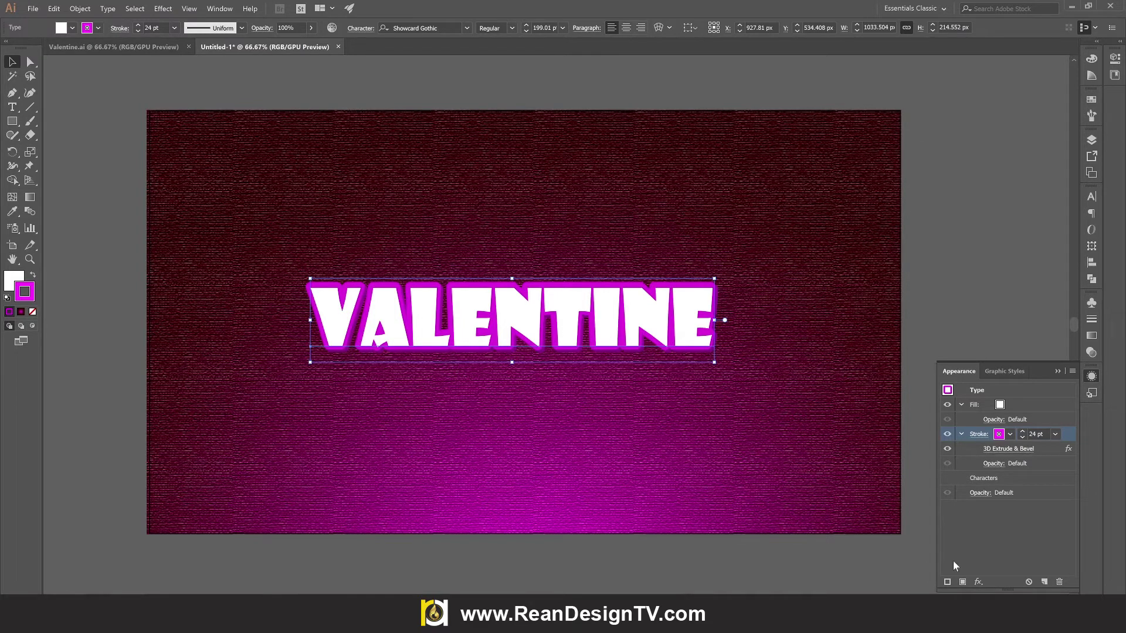
- Select the text's white fill and toggle its visibility to examine the extruded stroke beneath it
click(1015, 406)
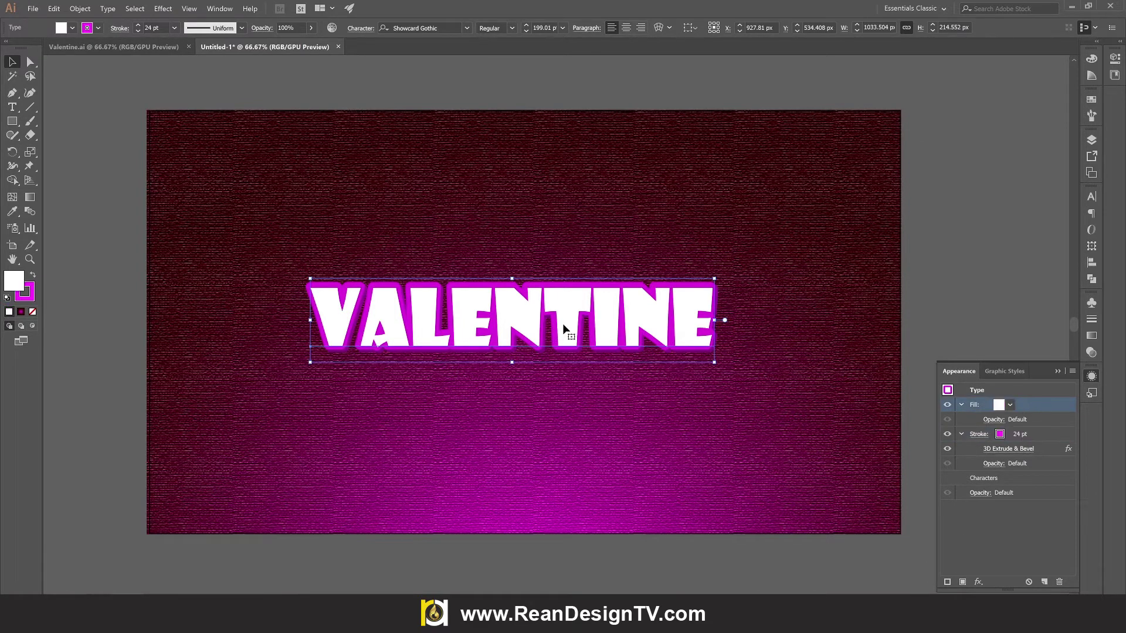
click(947, 404)
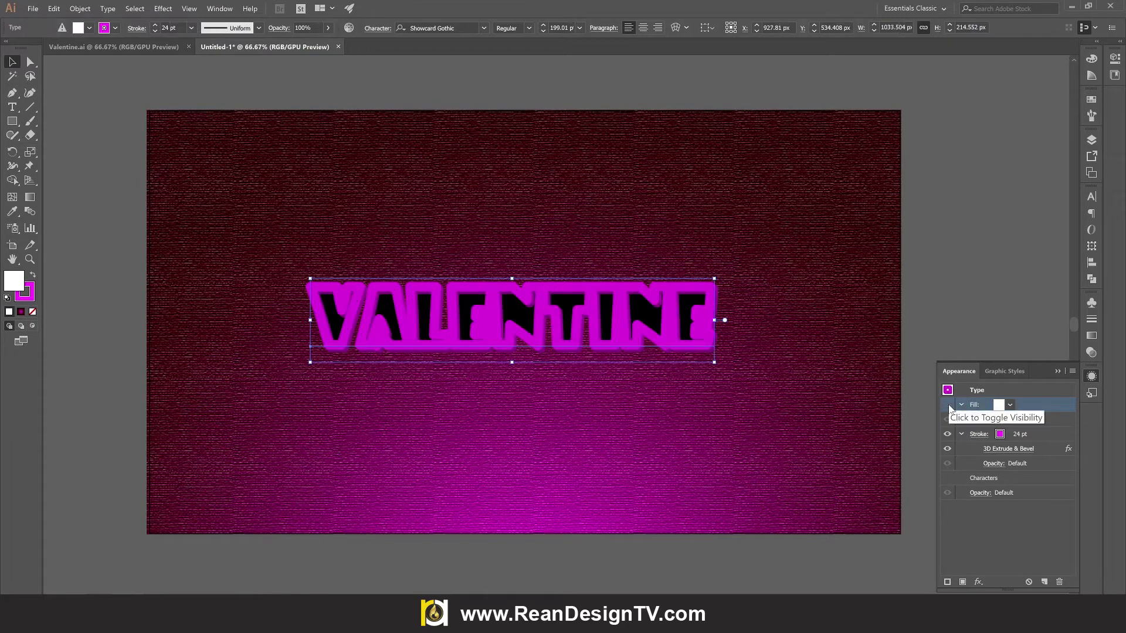
click(948, 404)
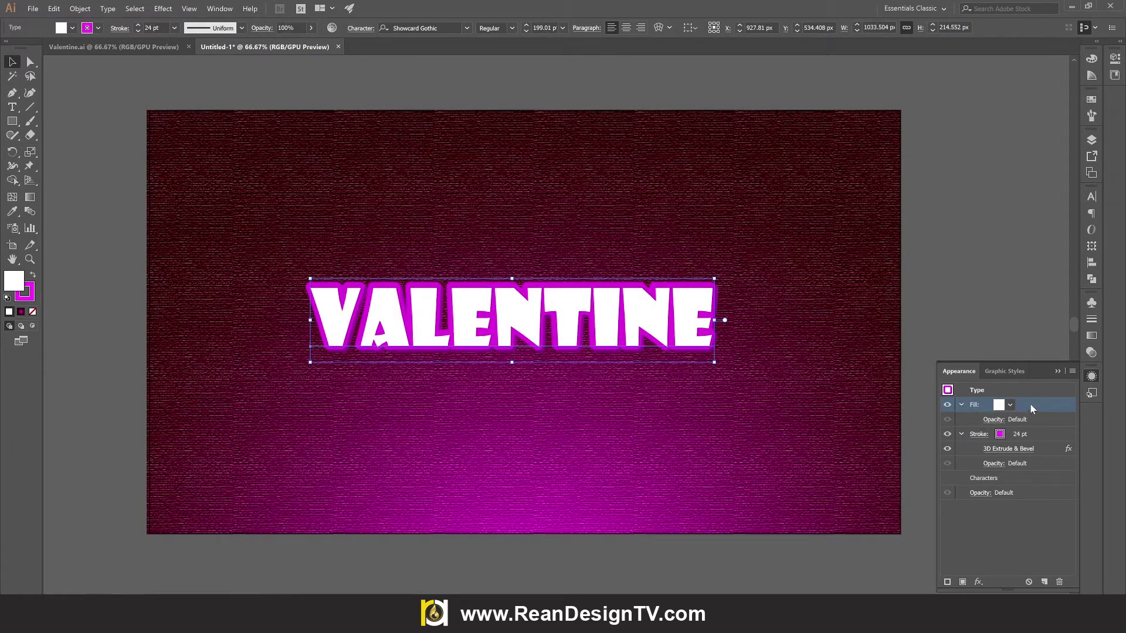
- Add a 3D Extrude & Bevel effect to the text's white fill, with the Front position and the preview enabled
click(978, 582)
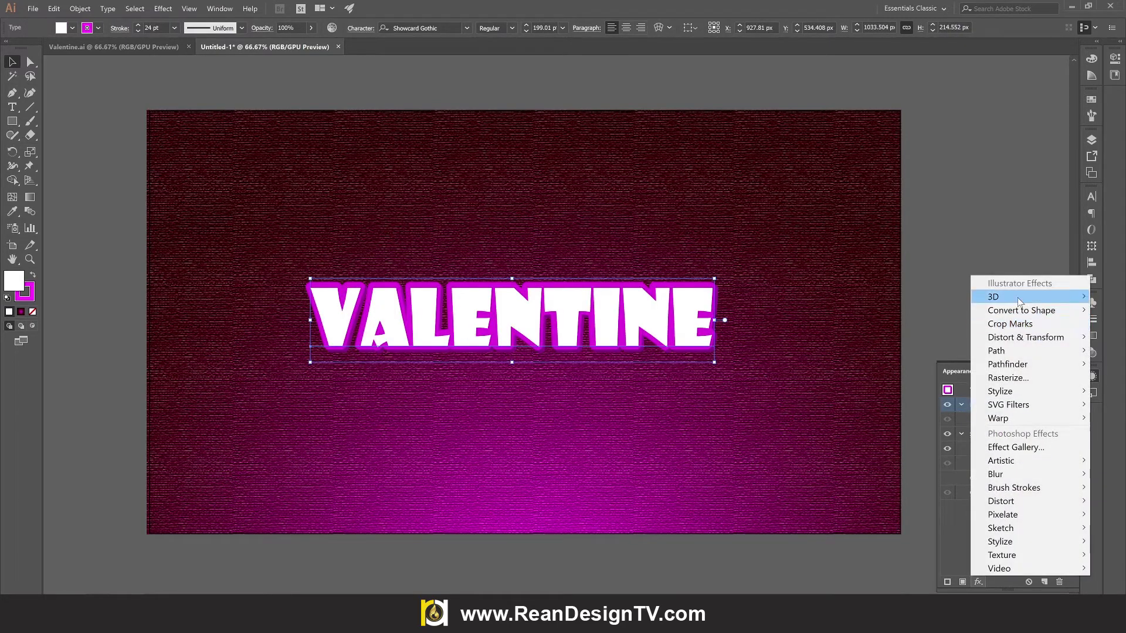
mouse_move(1019, 301)
click(913, 298)
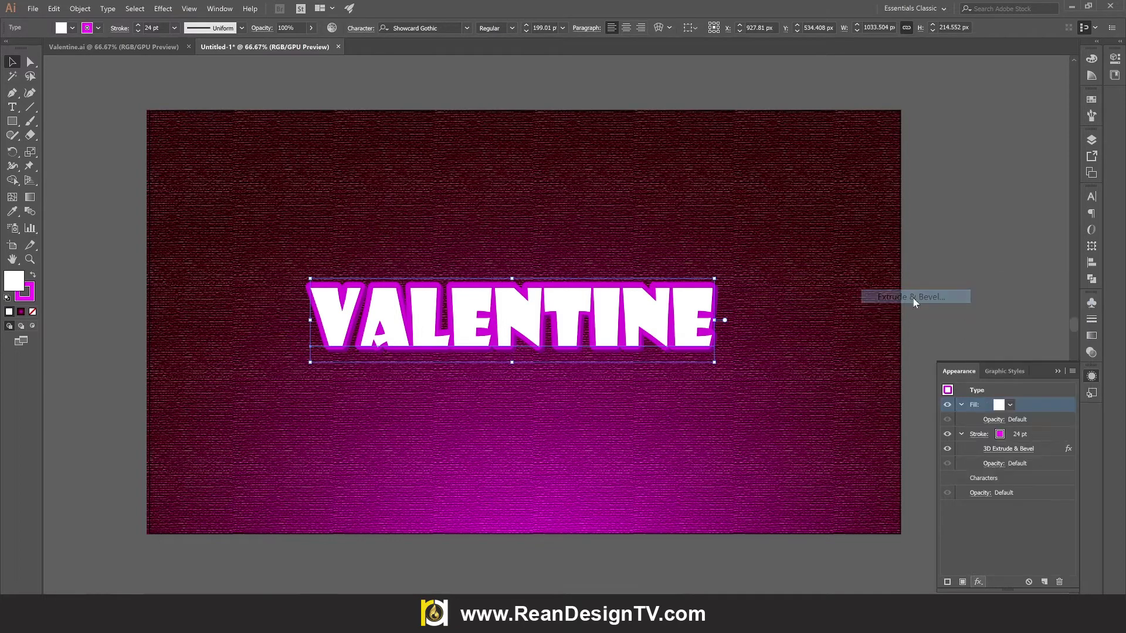
click(854, 112)
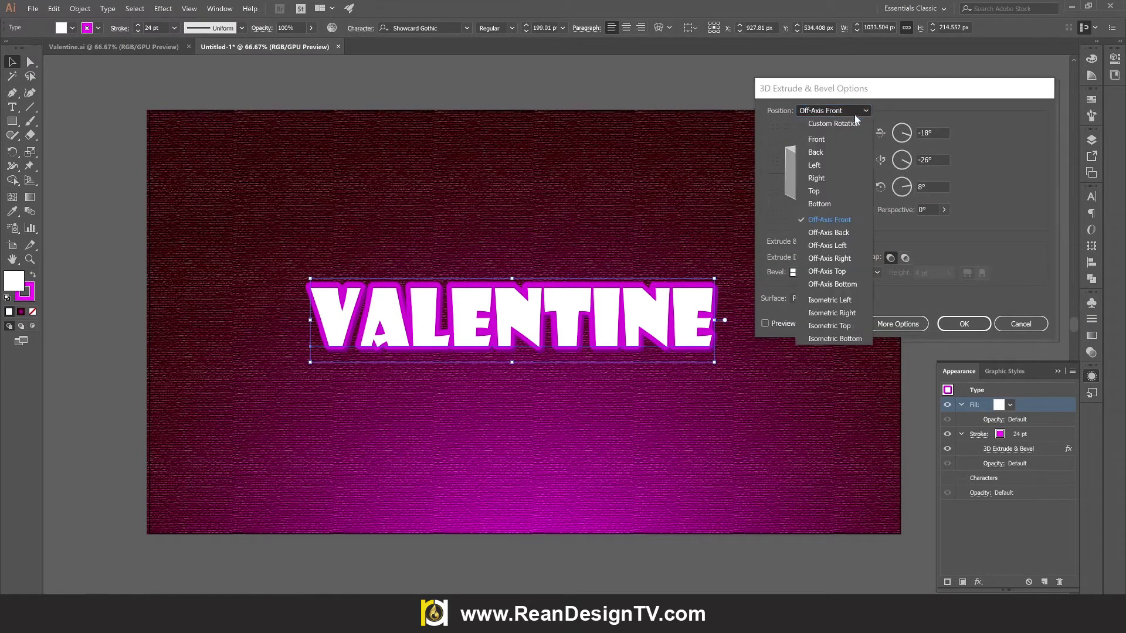
click(842, 139)
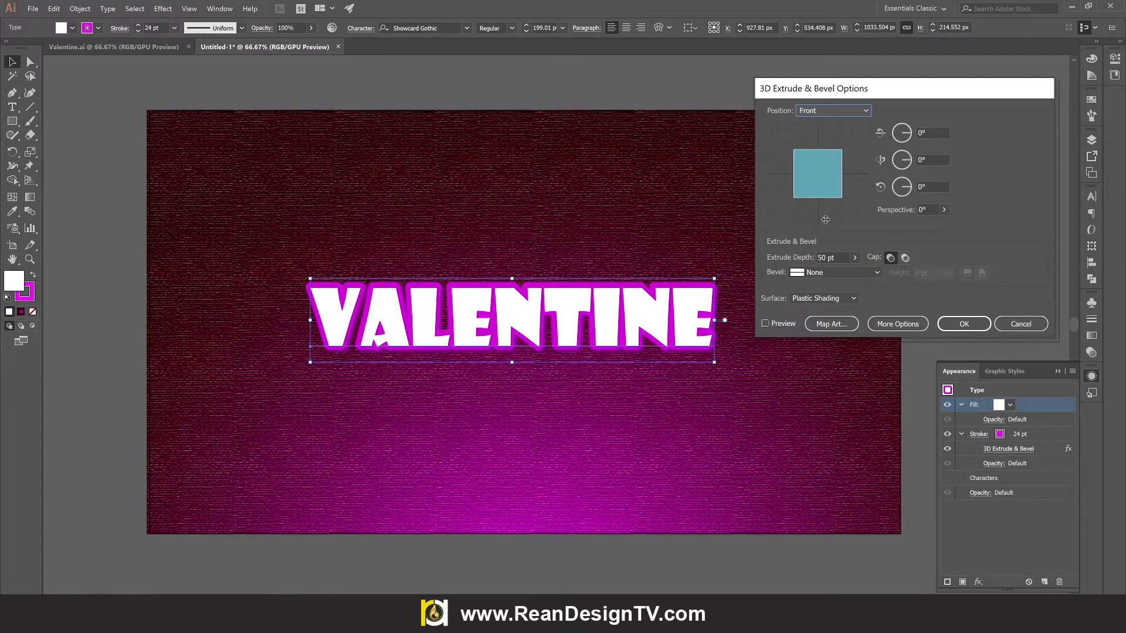
click(765, 323)
- Rotate the white fill's 3D effect 5° around both the X and Y axes
drag(931, 133, 864, 130)
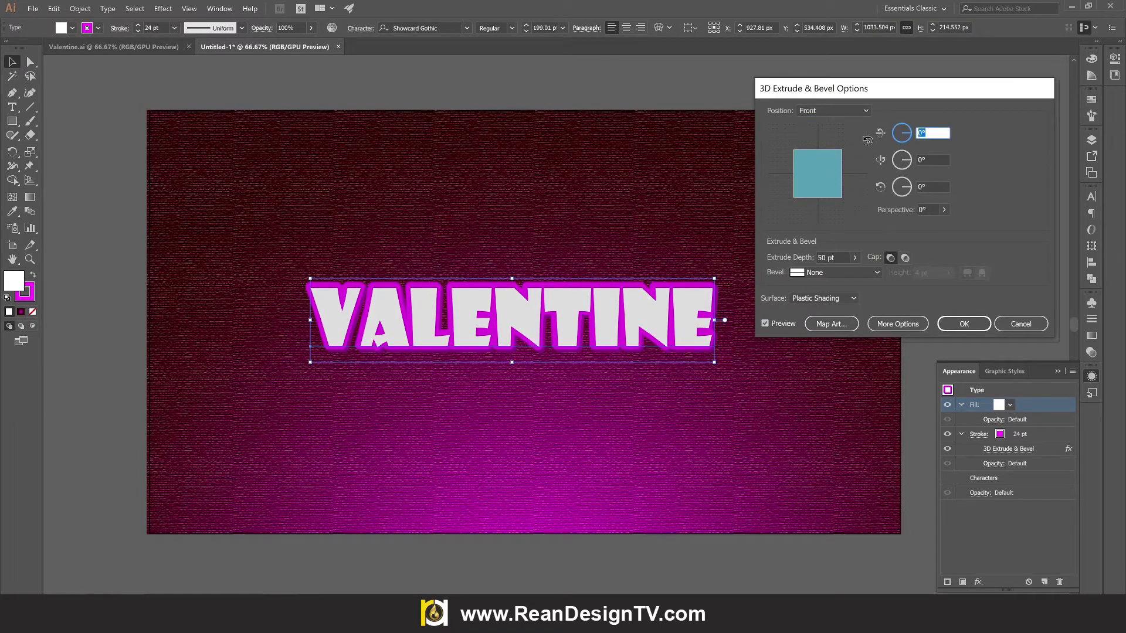
text(5)
drag(935, 160, 908, 160)
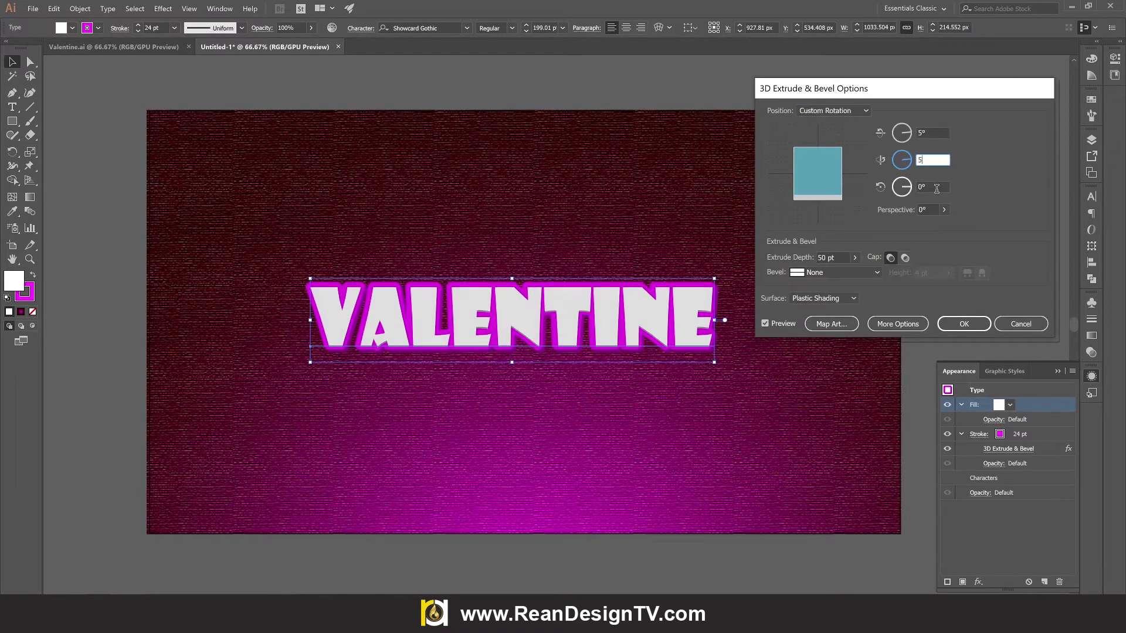
click(936, 187)
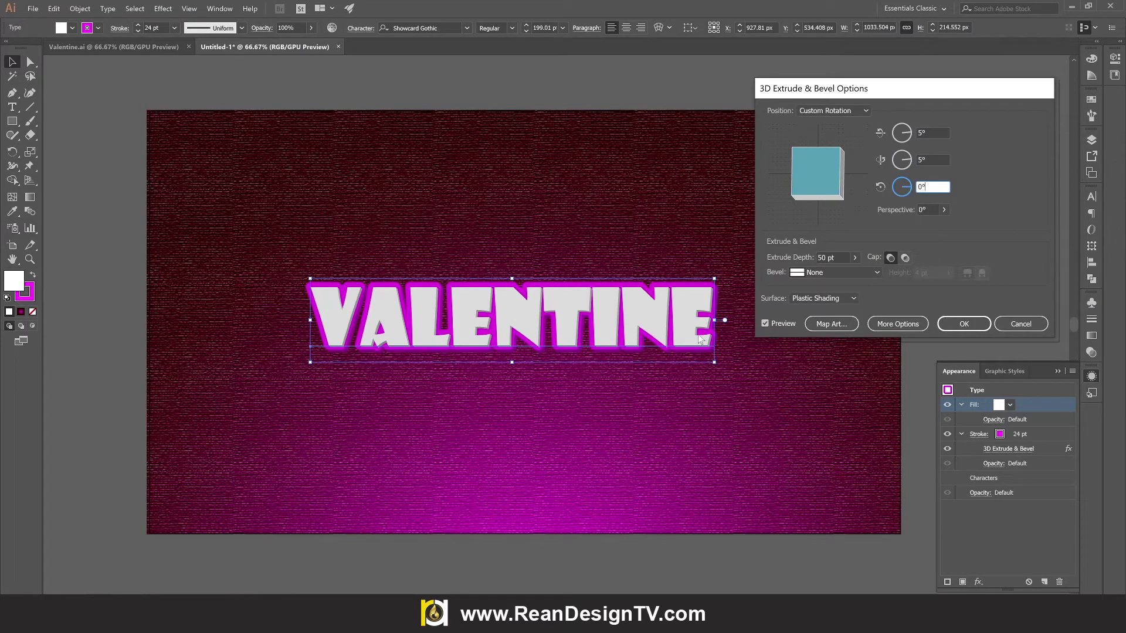
- Set the white fill's extrude depth to 70 pt and give it a Tall-Round bevel
double_click(822, 256)
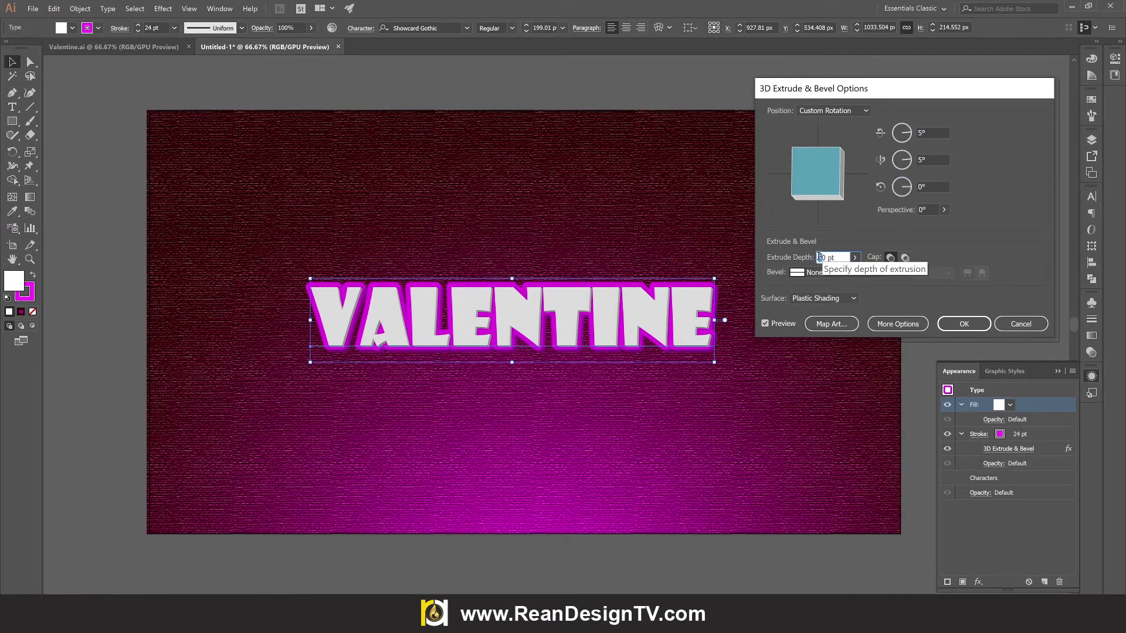
text(70)
click(935, 187)
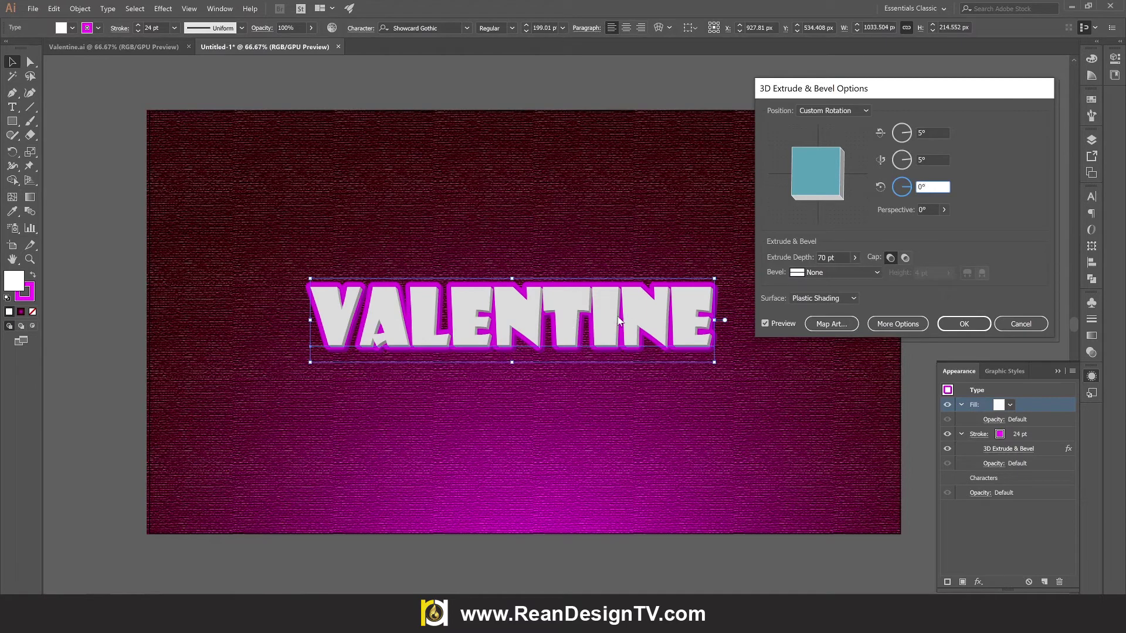
click(838, 273)
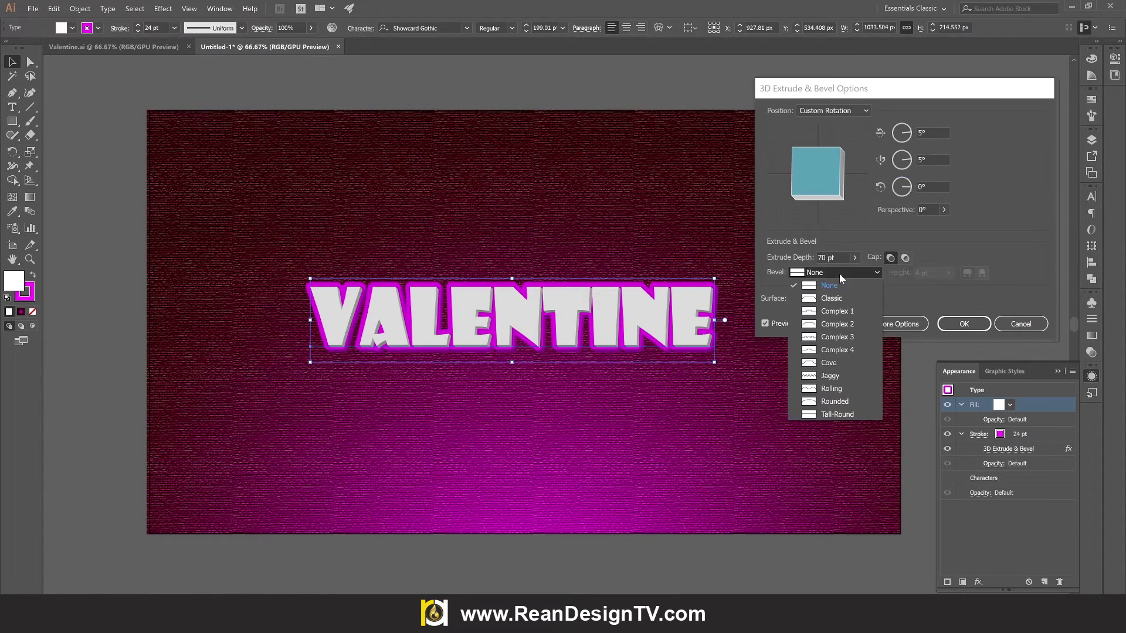
click(848, 415)
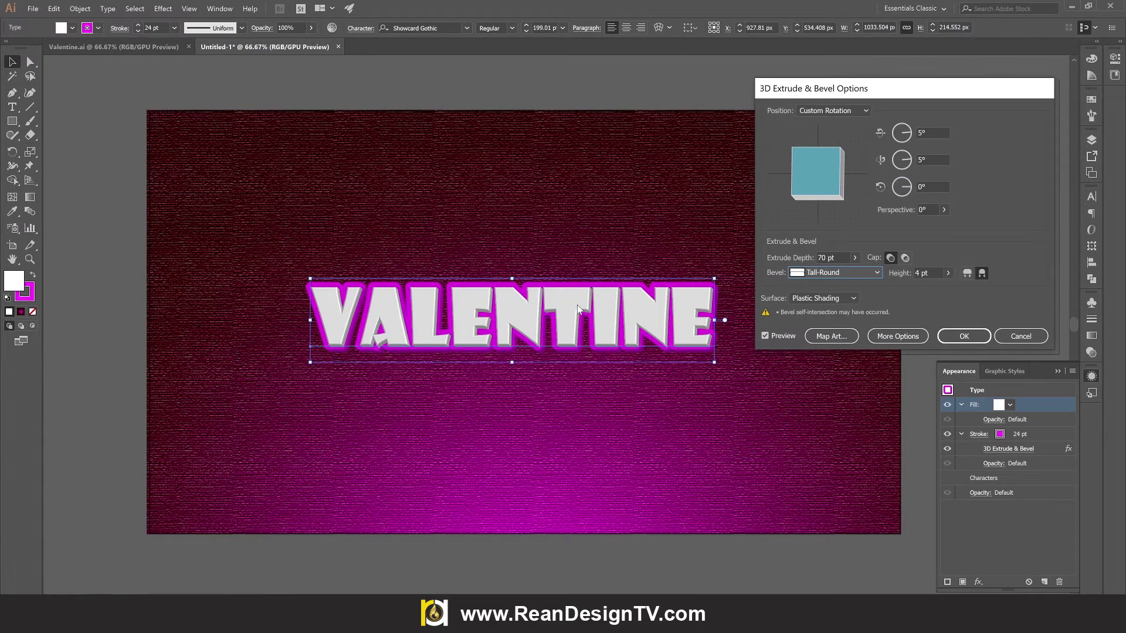
- Show the additional surface shading options for the fill's 3D effect and raise the blend steps to 96
click(910, 337)
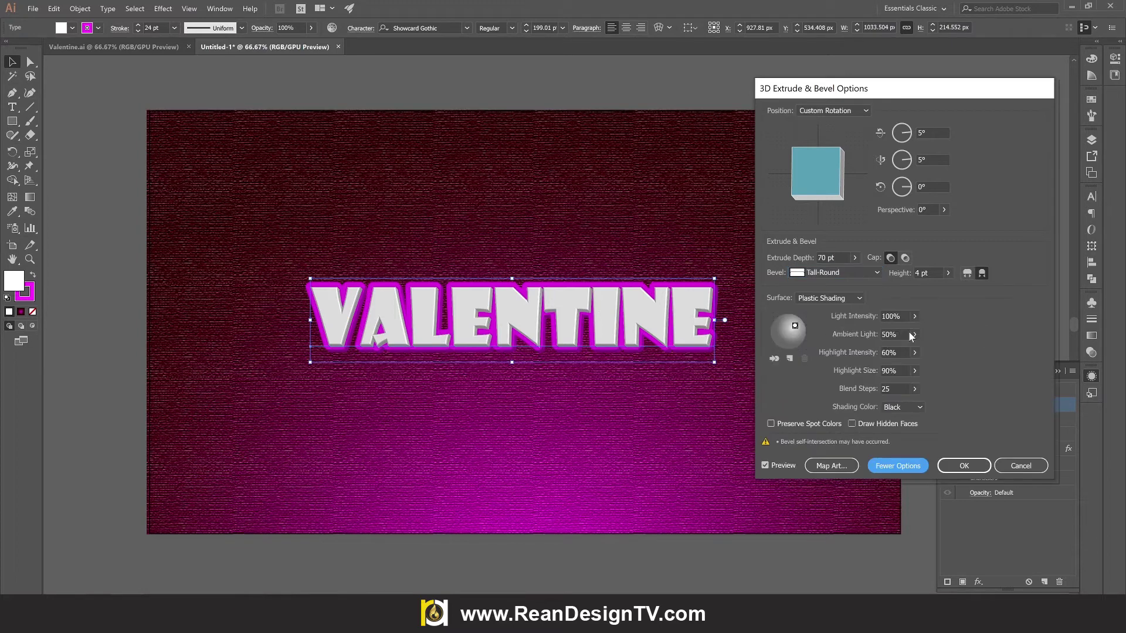
click(892, 465)
click(906, 336)
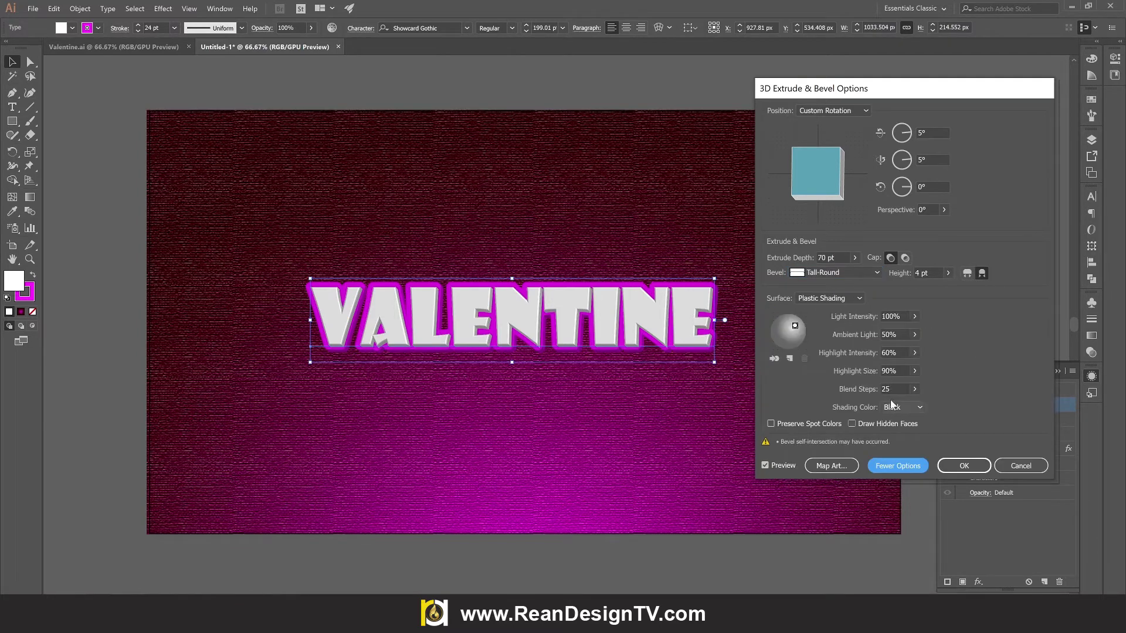
click(915, 391)
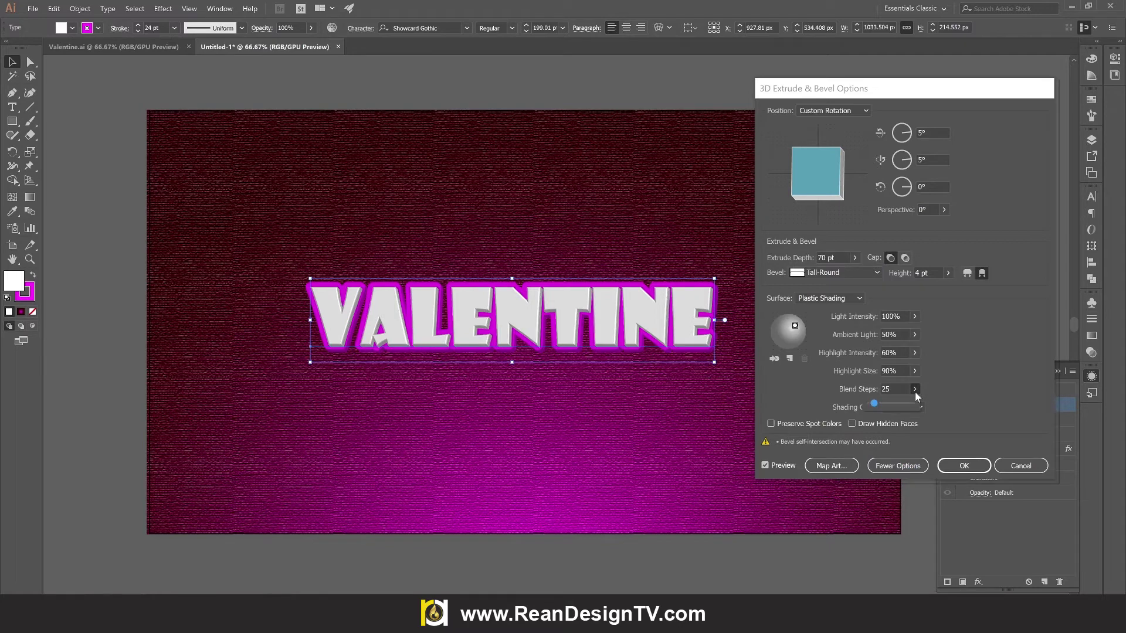
click(885, 402)
click(967, 346)
- Set the ambient light of the white fill's 3D effect to 70% and apply the effect
click(913, 353)
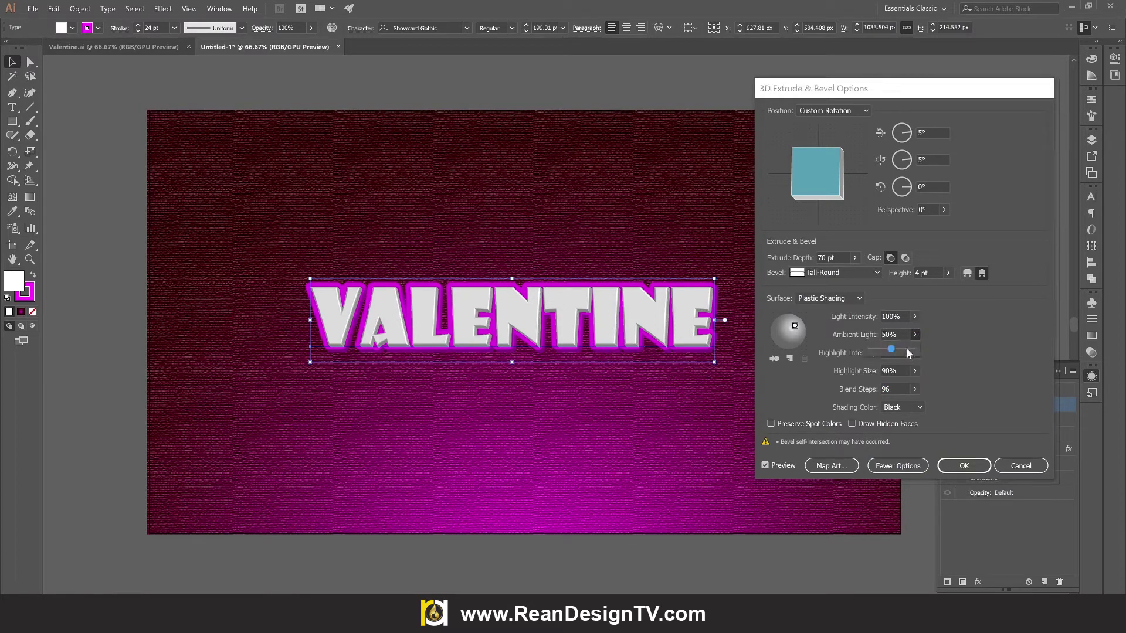
click(969, 344)
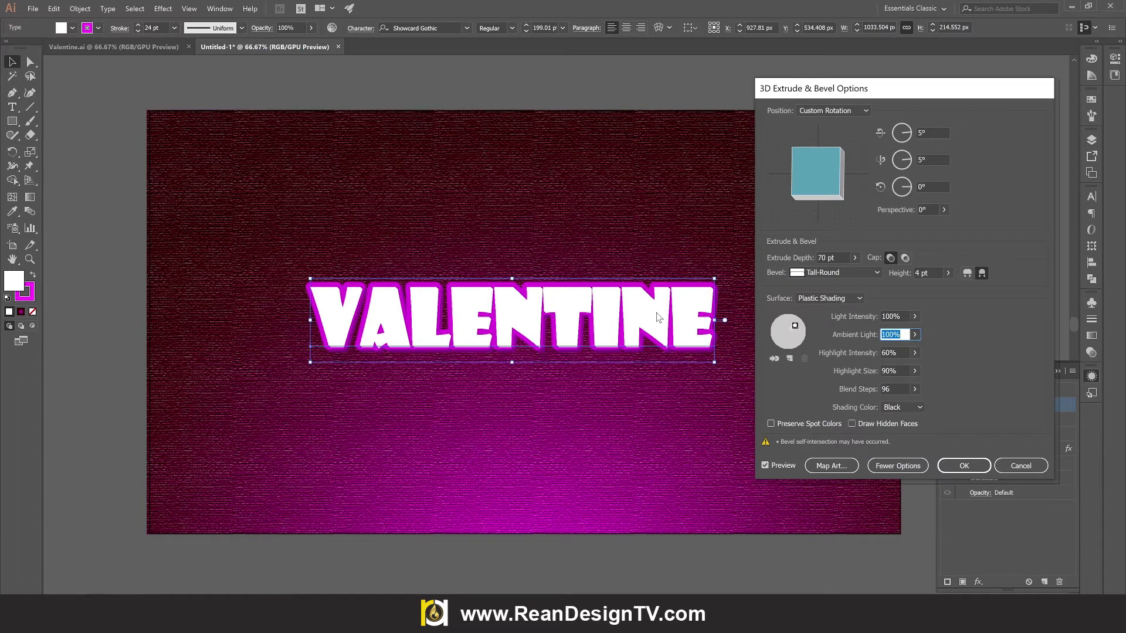
click(915, 334)
drag(900, 350, 884, 350)
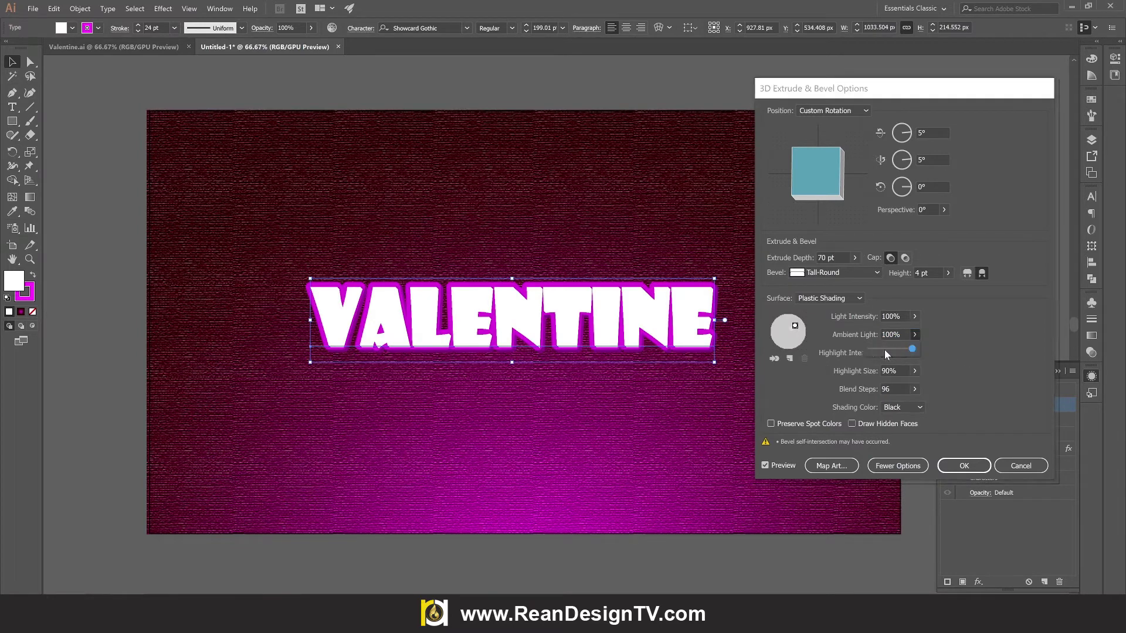
click(964, 326)
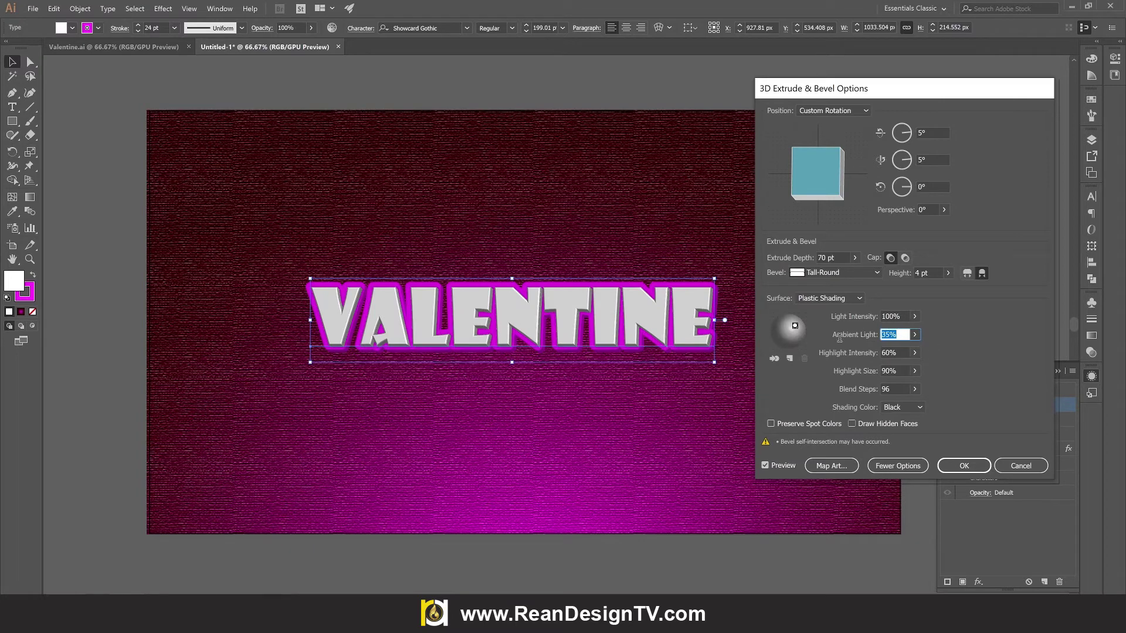
text(70)
key(shift+Tab)
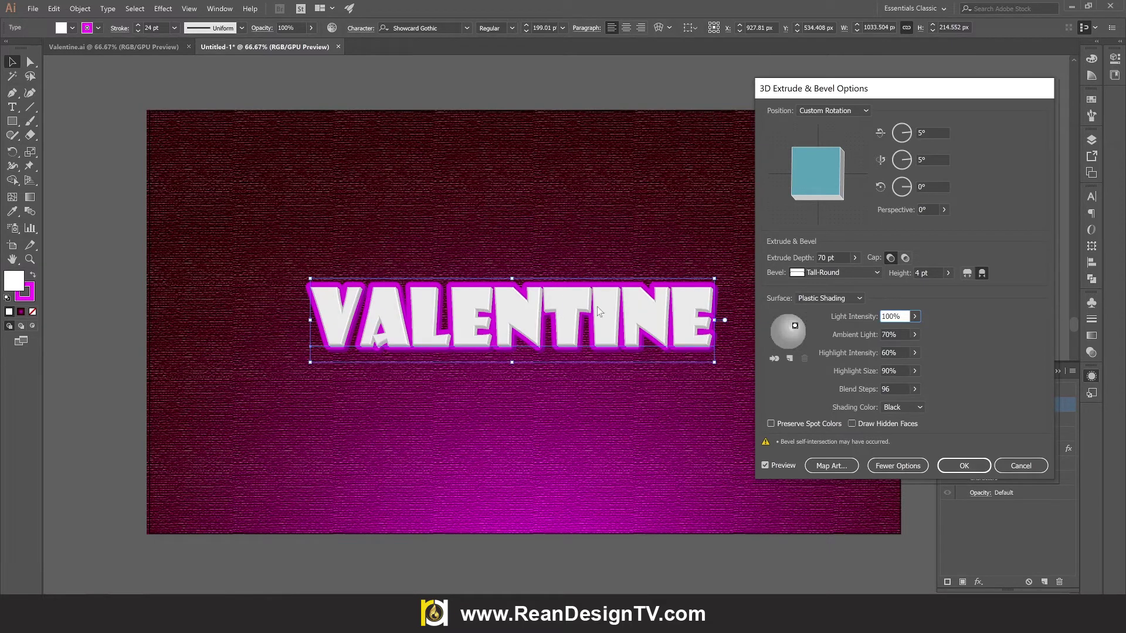
click(963, 465)
click(916, 301)
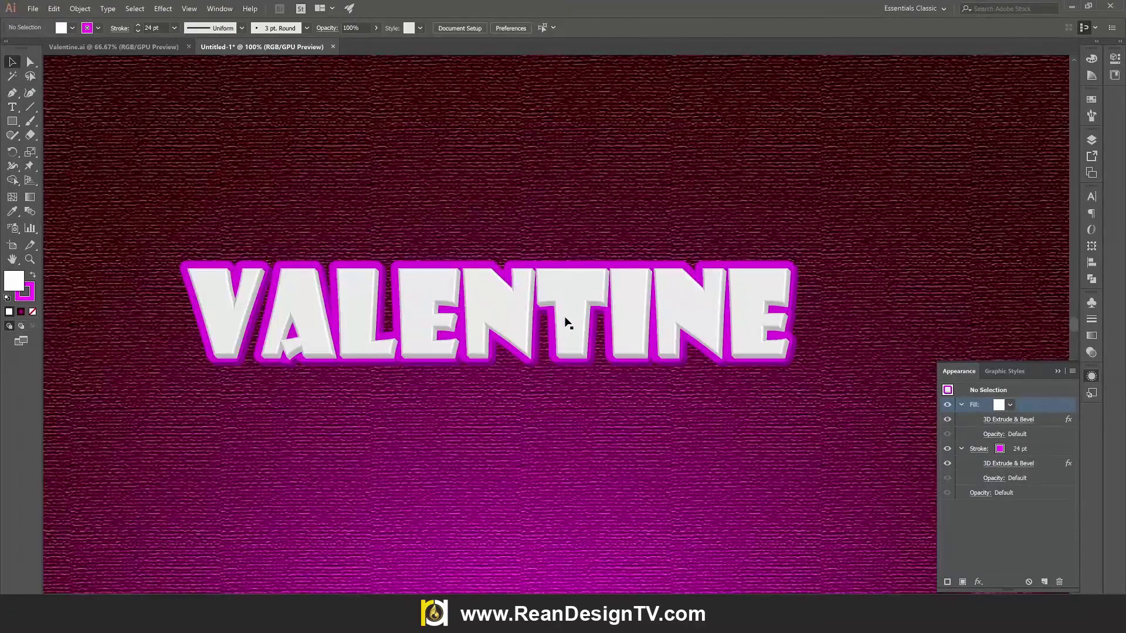
- Move the VALENTINE text slightly upward to about X 927 px, Y 516 px
click(566, 325)
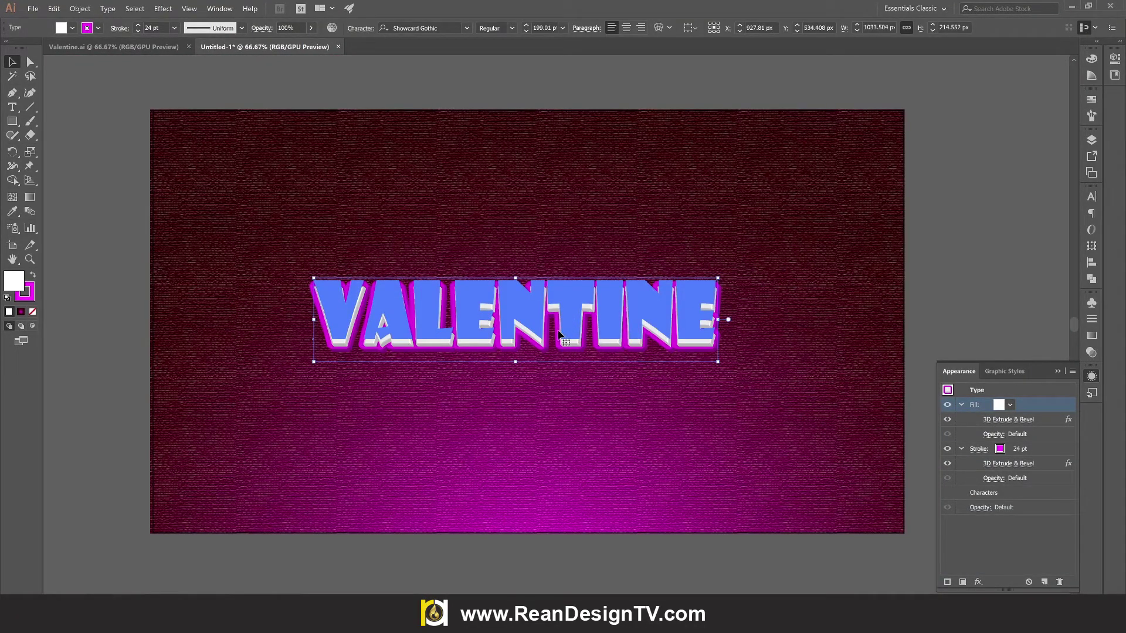
scroll(565, 318, up, 1)
drag(532, 305, 554, 309)
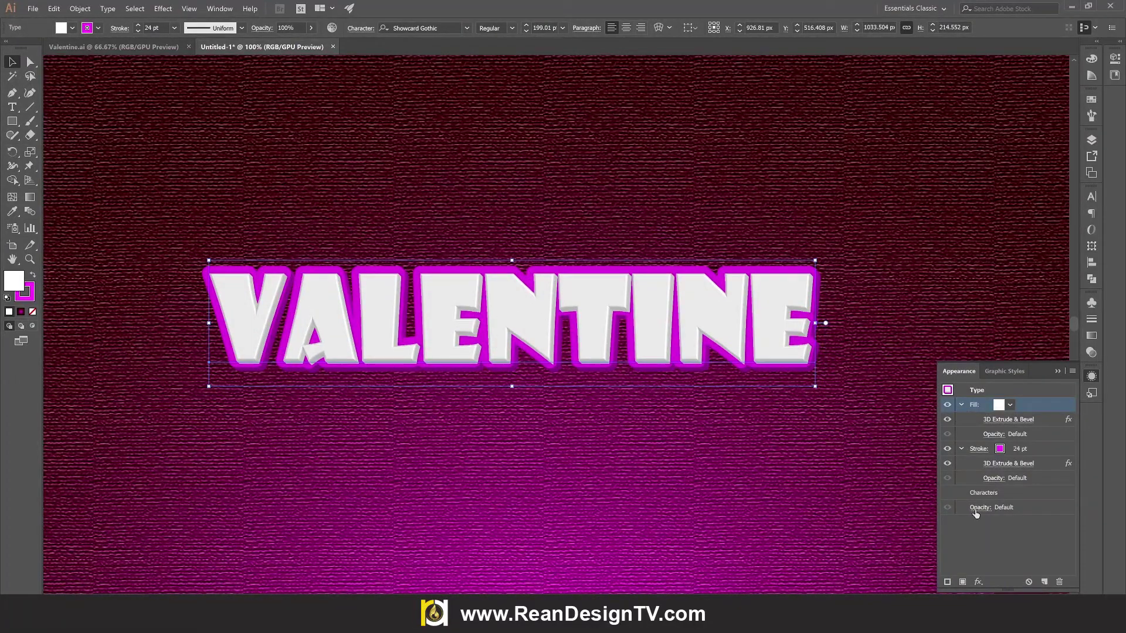
- Add an Illustrator Drop Shadow effect to the text's white fill, with the preview enabled
click(1028, 449)
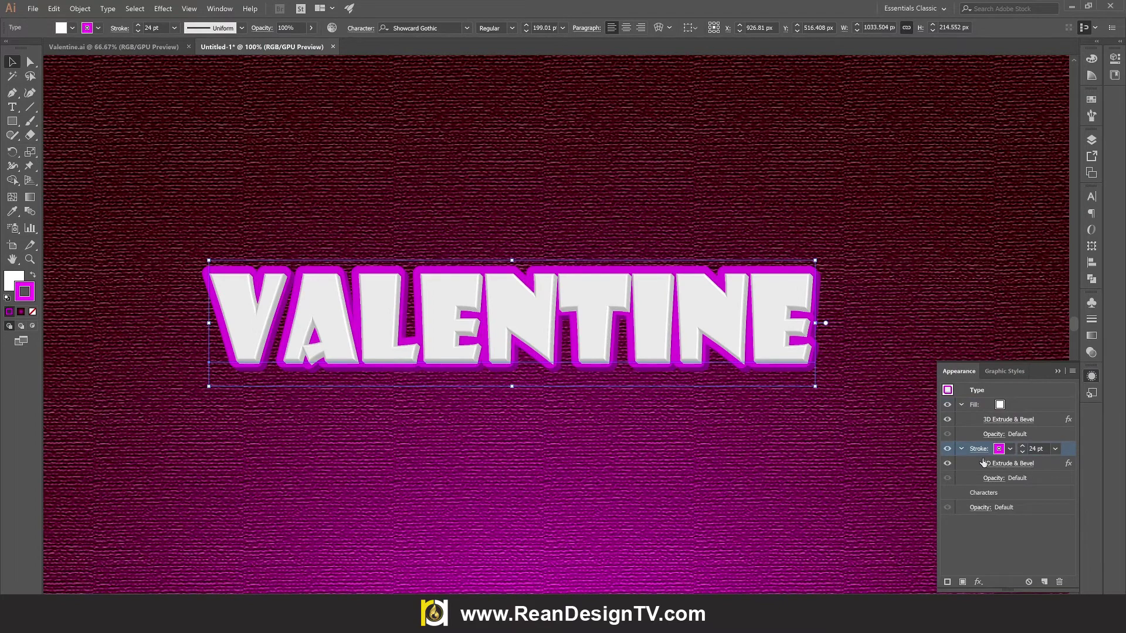
click(1031, 405)
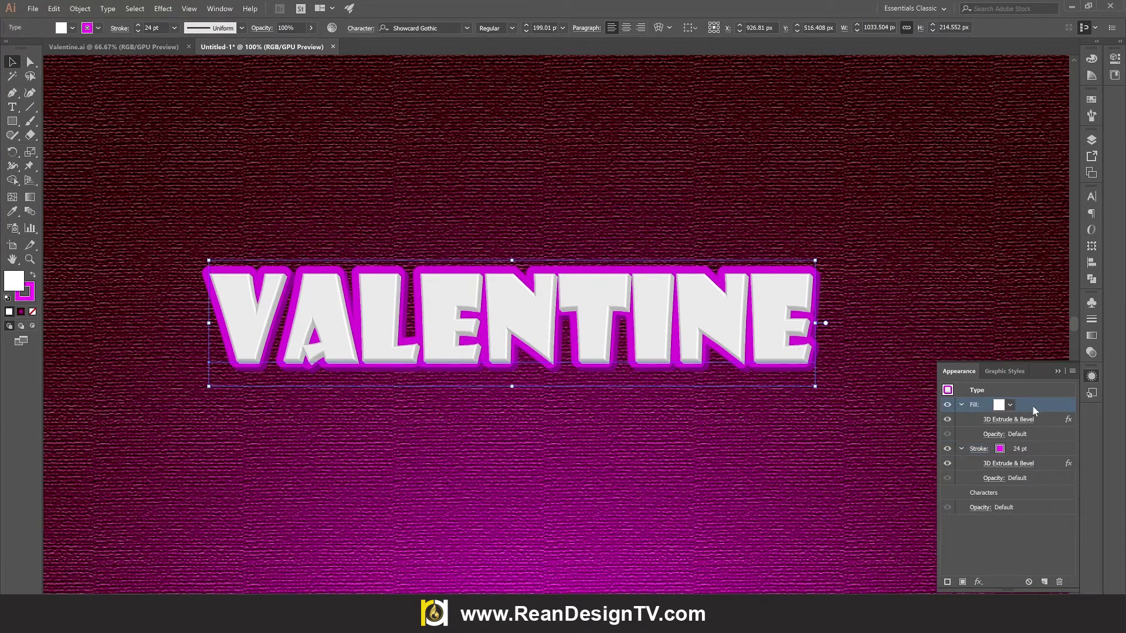
click(979, 581)
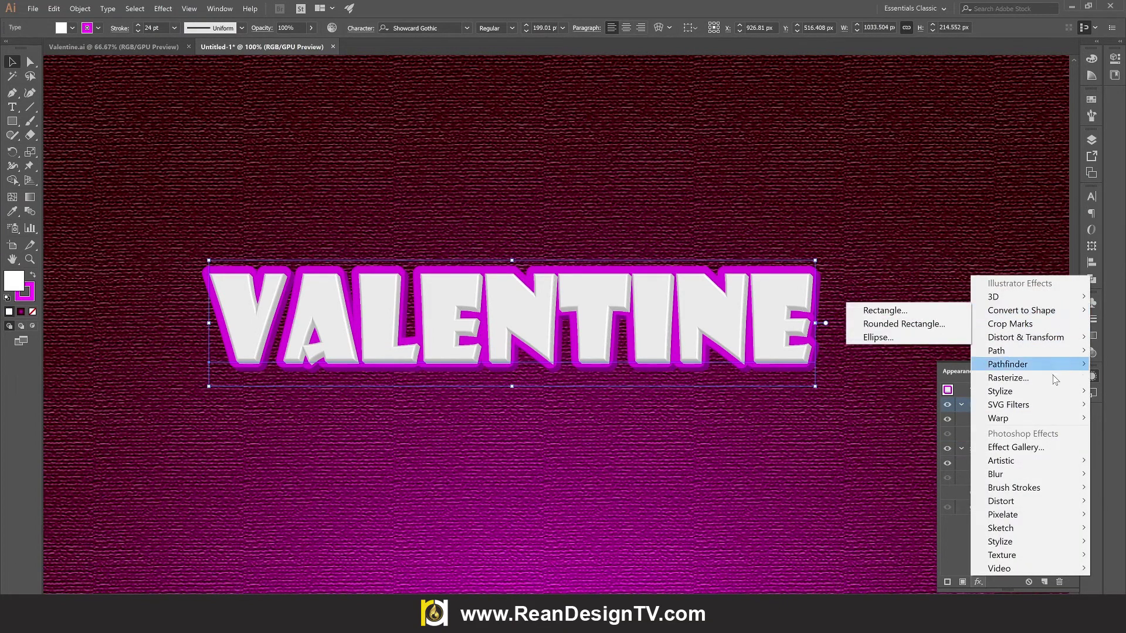
mouse_move(1052, 392)
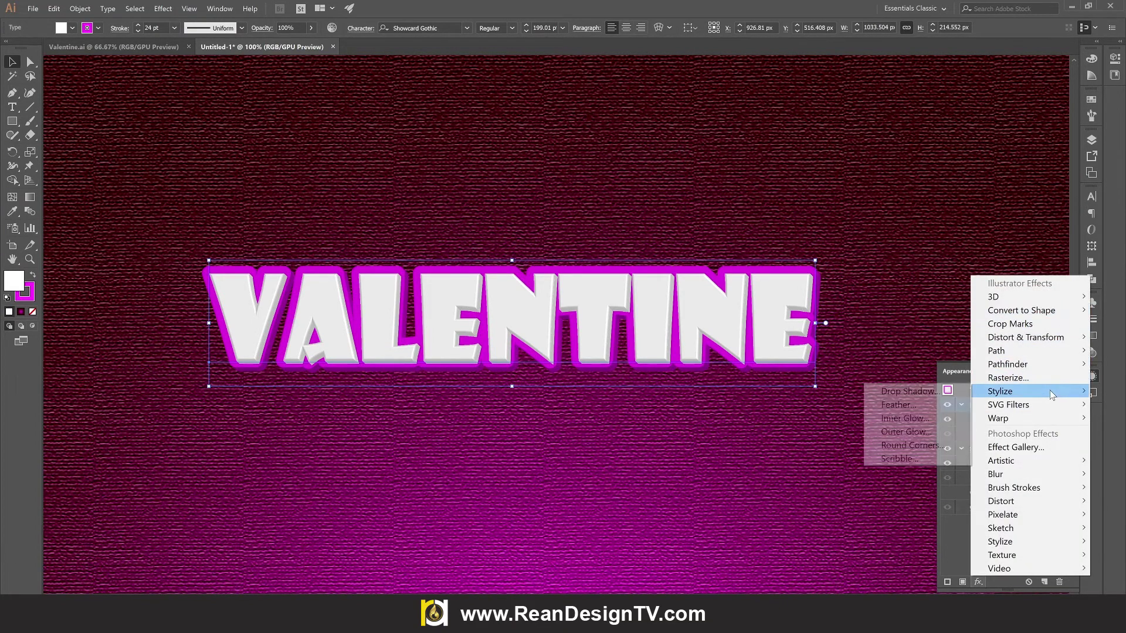
click(925, 391)
drag(253, 299, 973, 125)
click(849, 264)
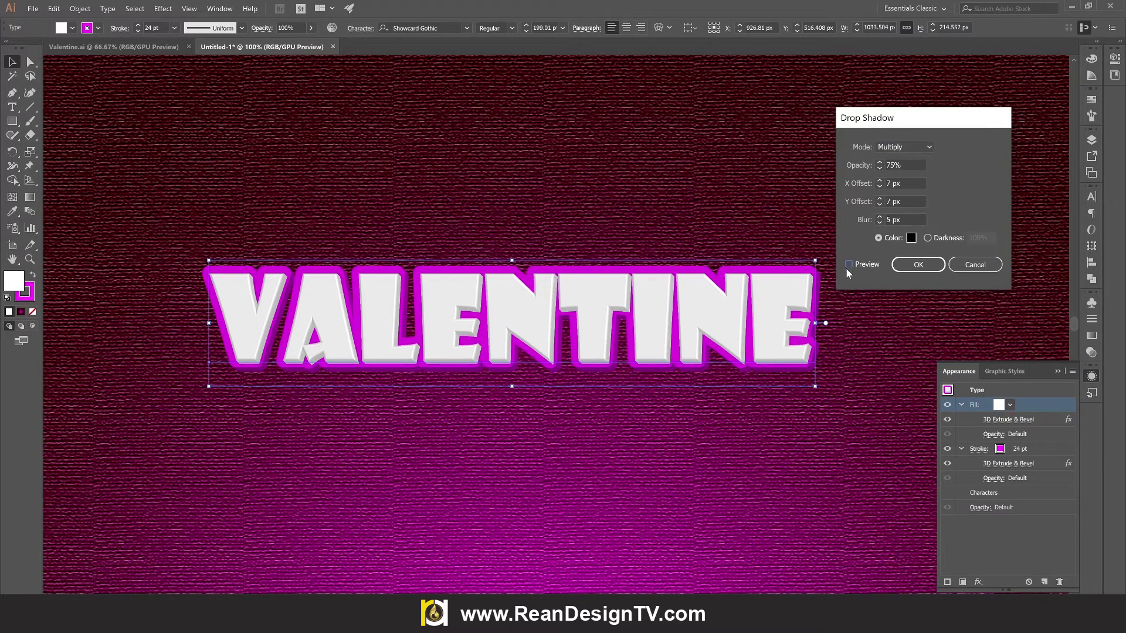
click(846, 268)
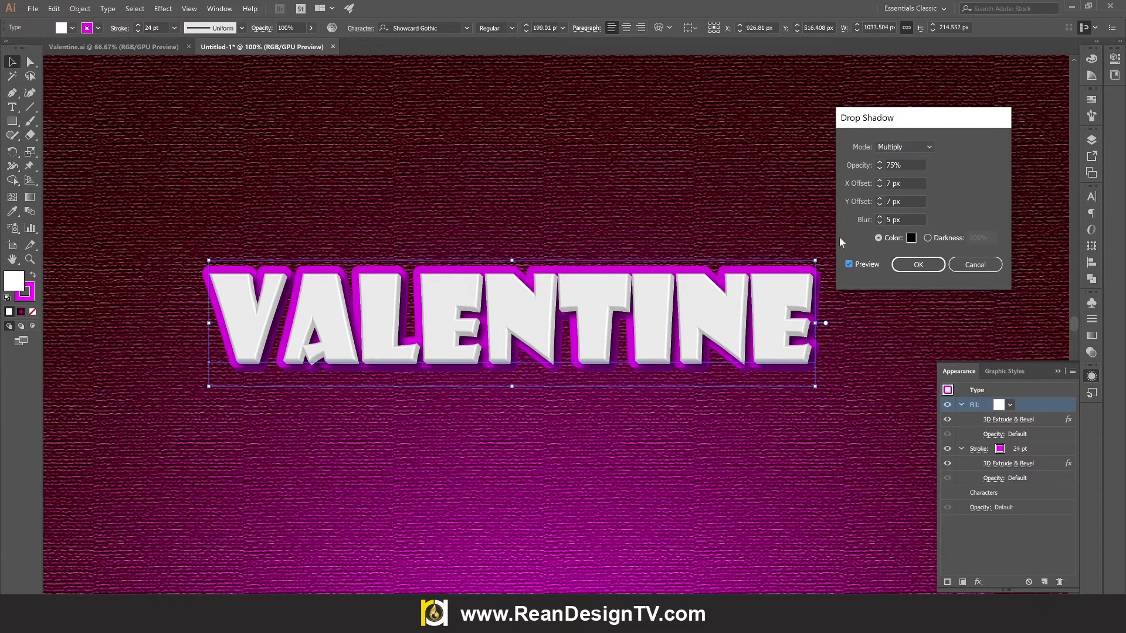
- Set the drop shadow's X offset, Y offset and blur to 3 px each
double_click(887, 219)
text(3)
double_click(889, 201)
text(3)
double_click(888, 183)
text(3)
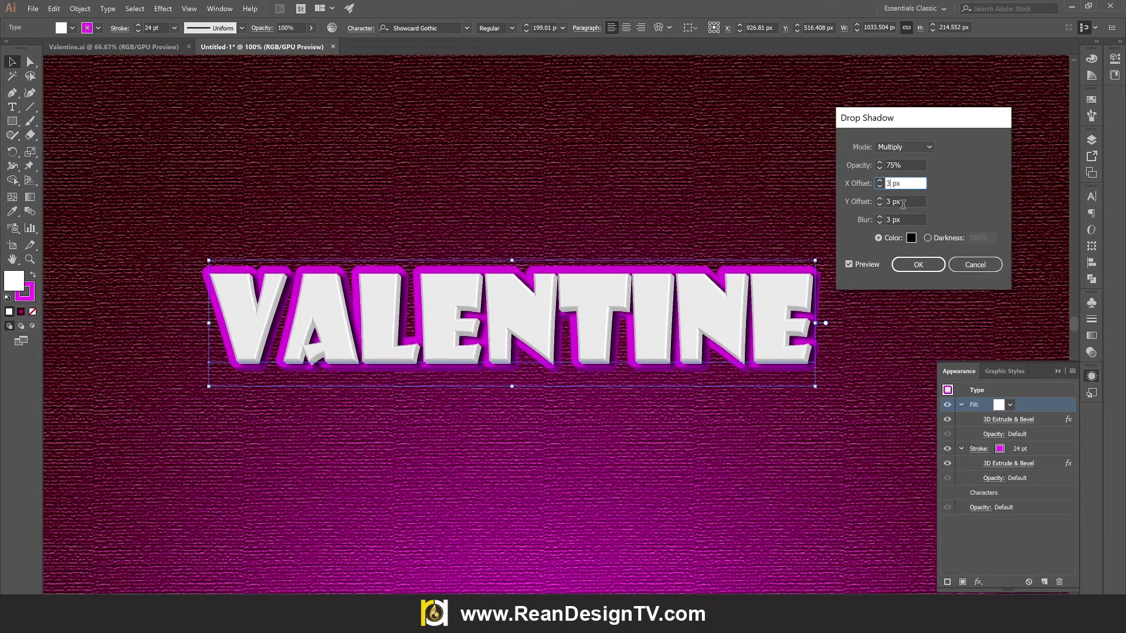
click(903, 203)
click(910, 219)
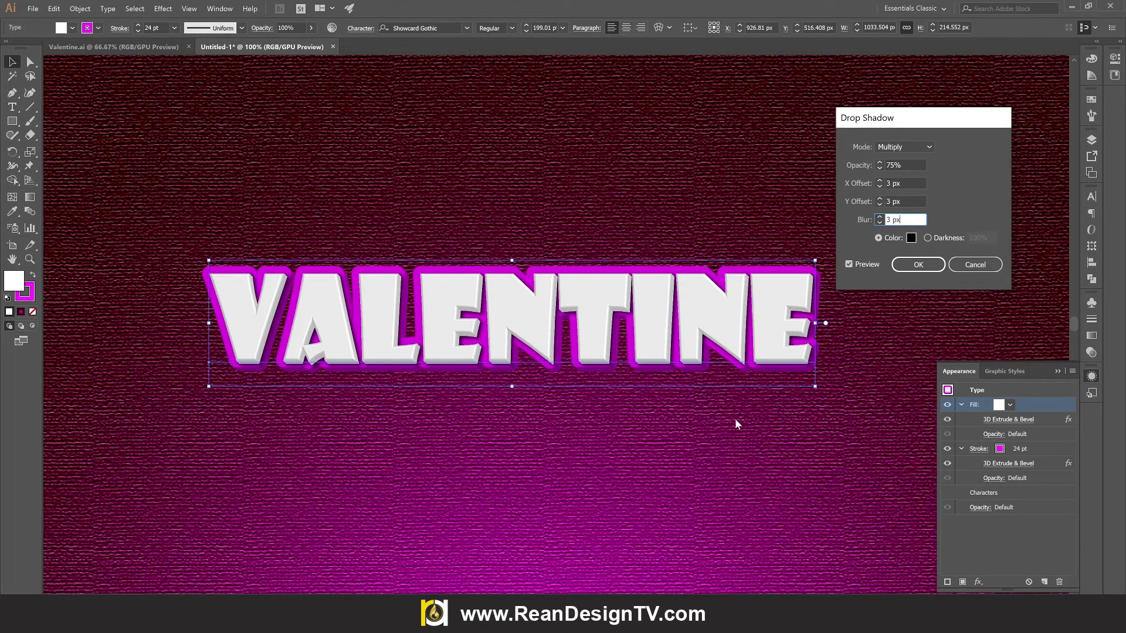
- Color the fill's drop shadow dark purple (#24013F) and apply the effect
click(911, 238)
drag(353, 270, 321, 344)
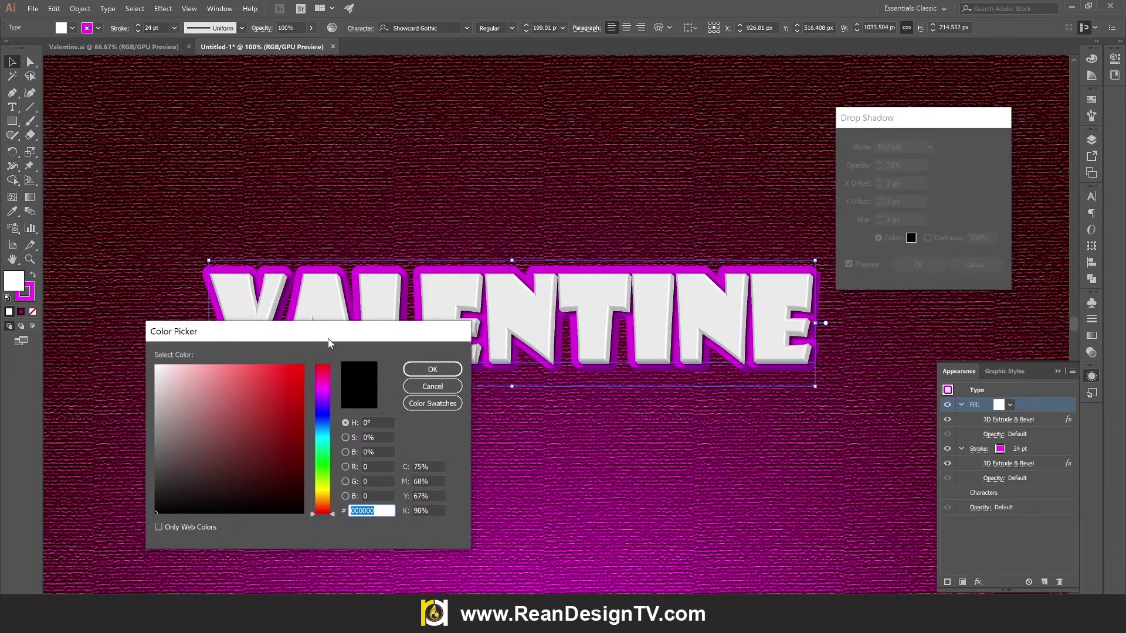
click(322, 401)
drag(296, 398, 300, 477)
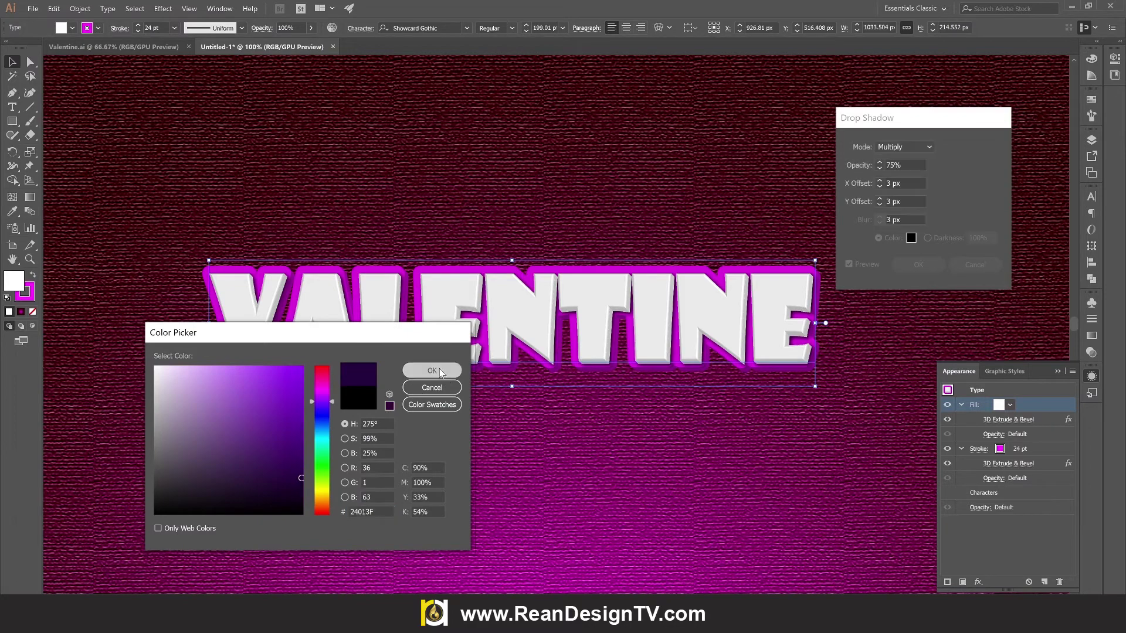
click(433, 370)
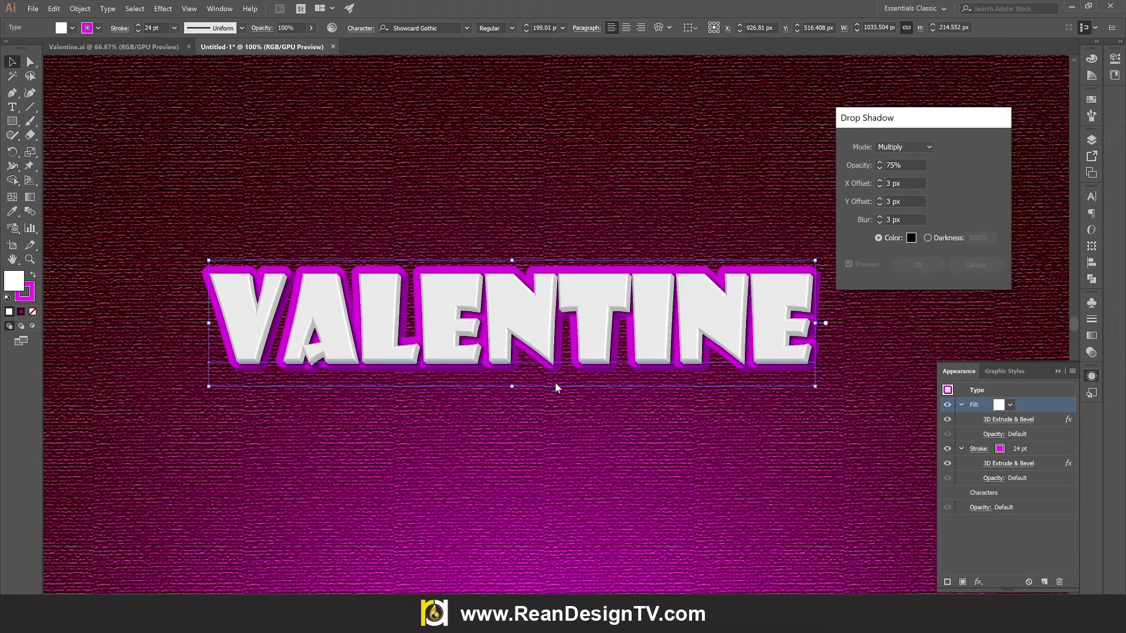
click(916, 265)
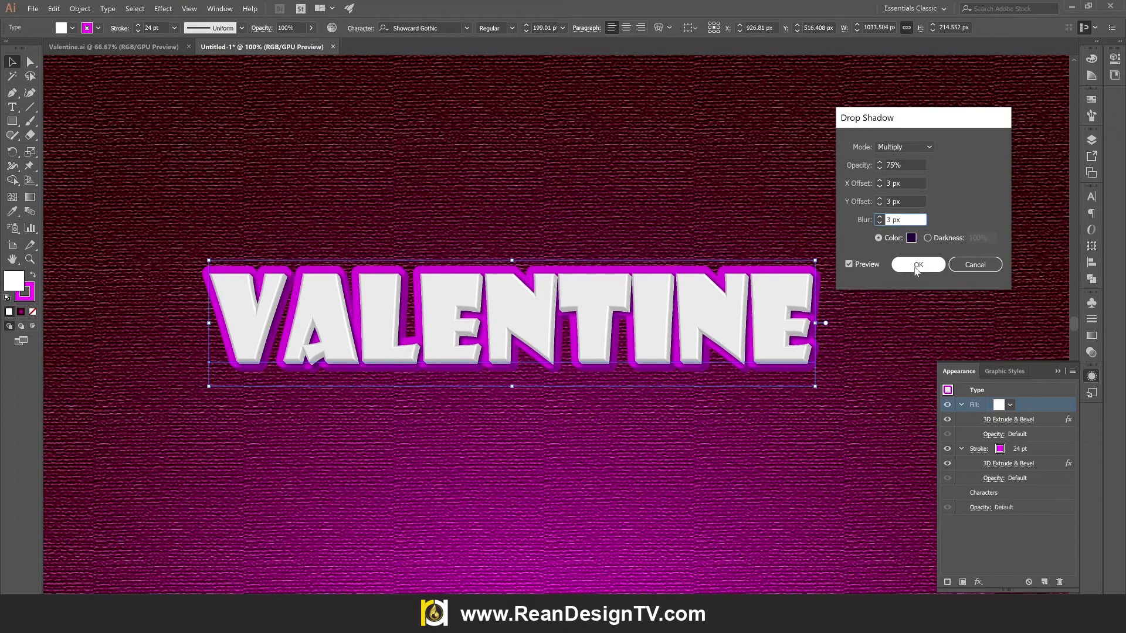
click(1010, 557)
click(737, 491)
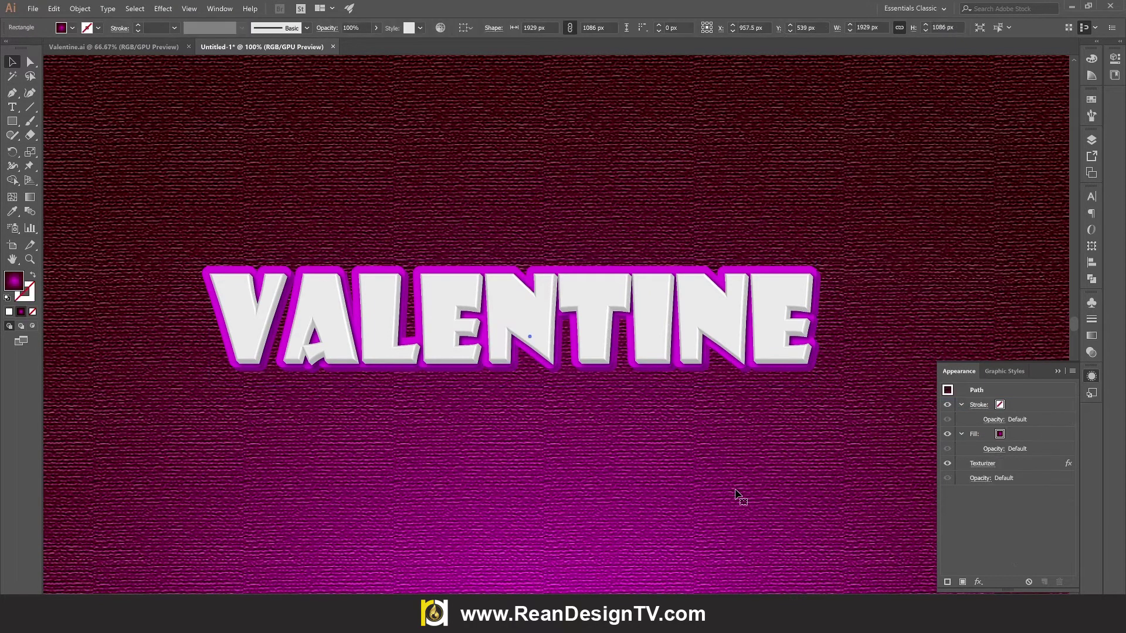
- Add a Distort & Transform Transform effect to the text's magenta stroke, with the preview enabled
click(354, 324)
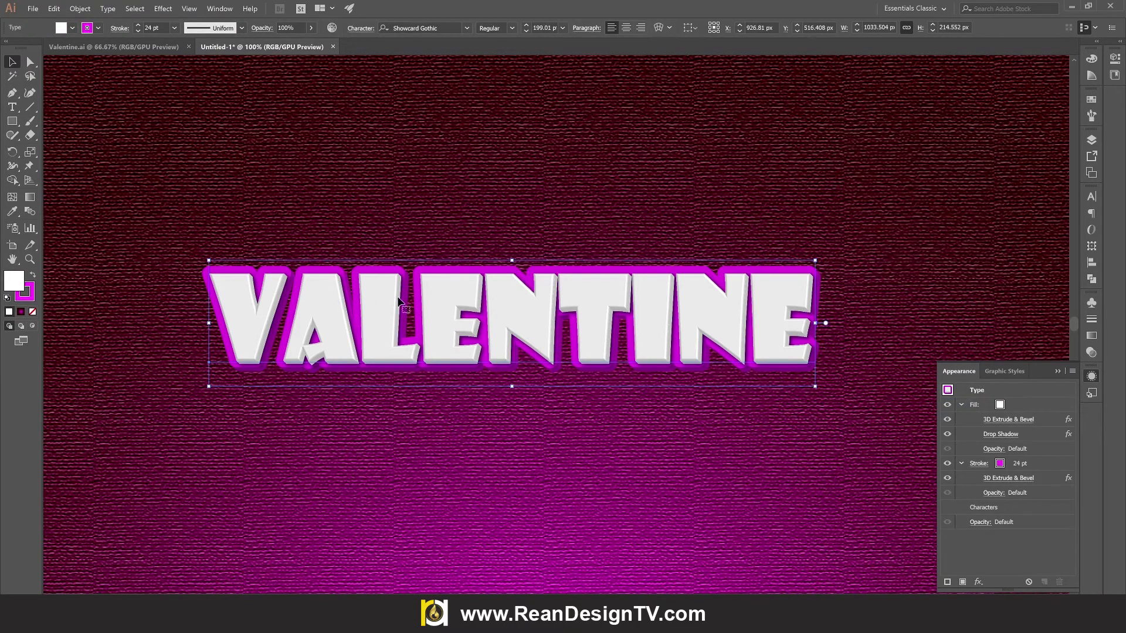
click(1039, 463)
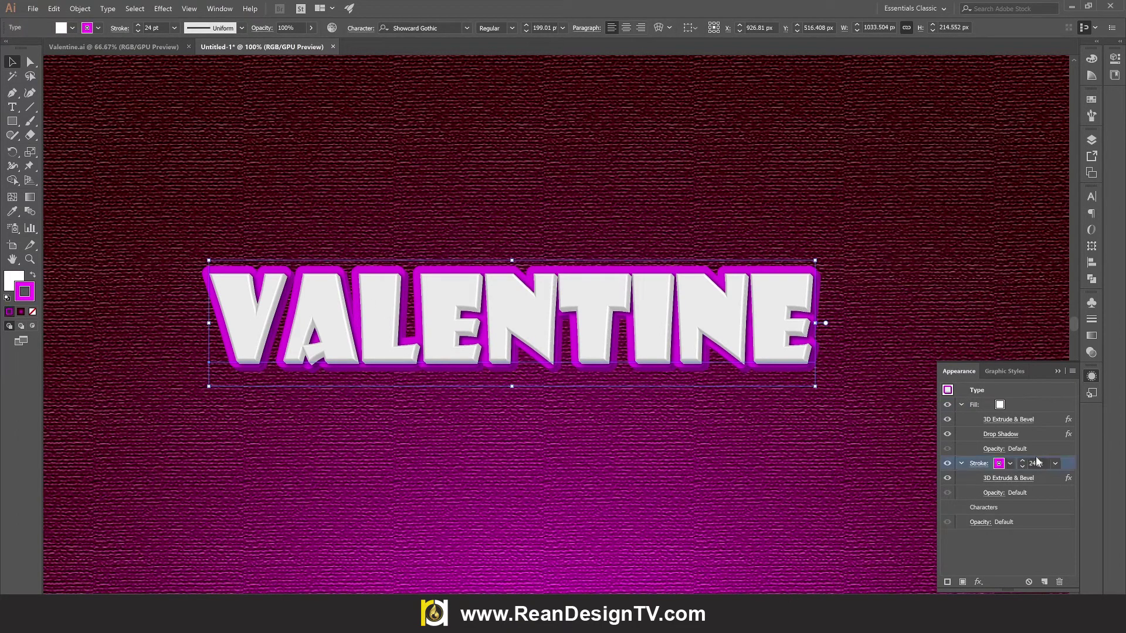
click(947, 463)
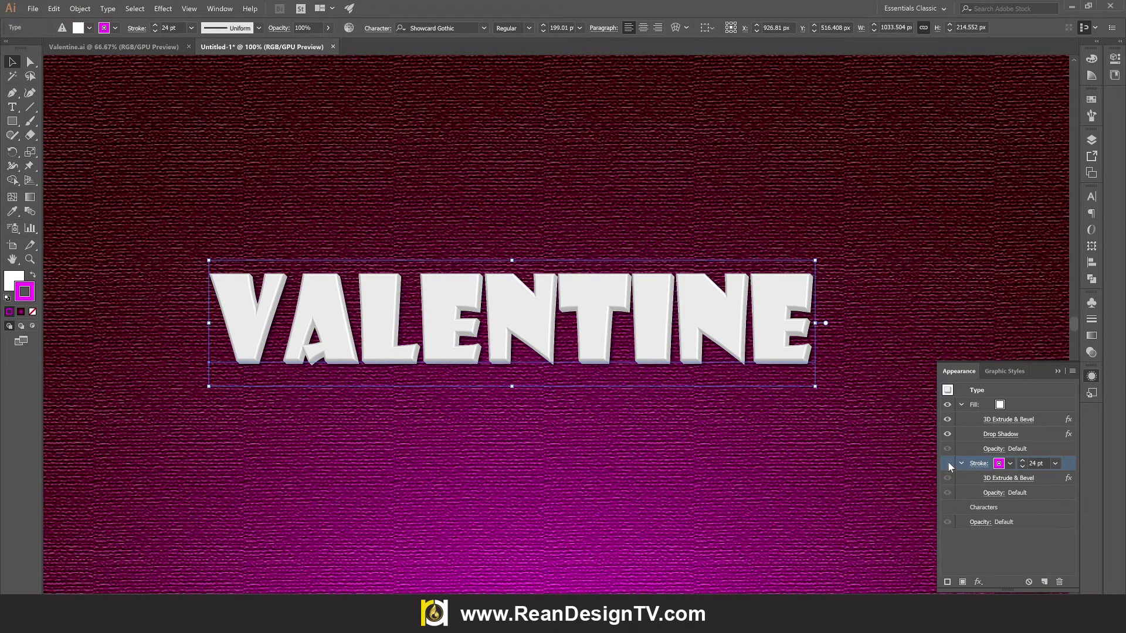
click(947, 463)
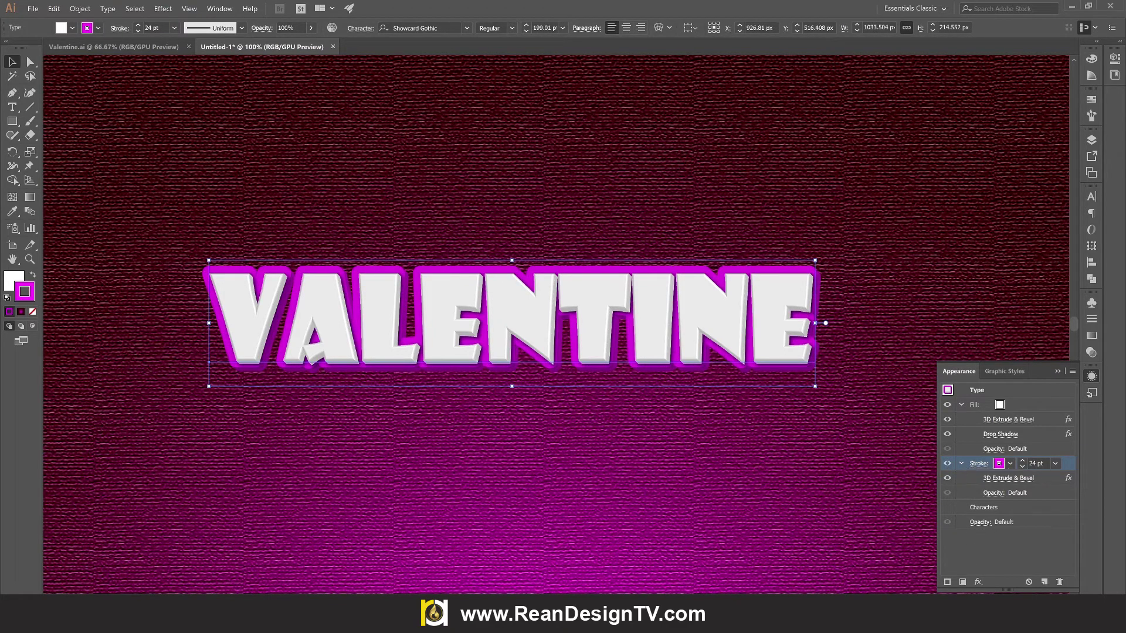
click(979, 582)
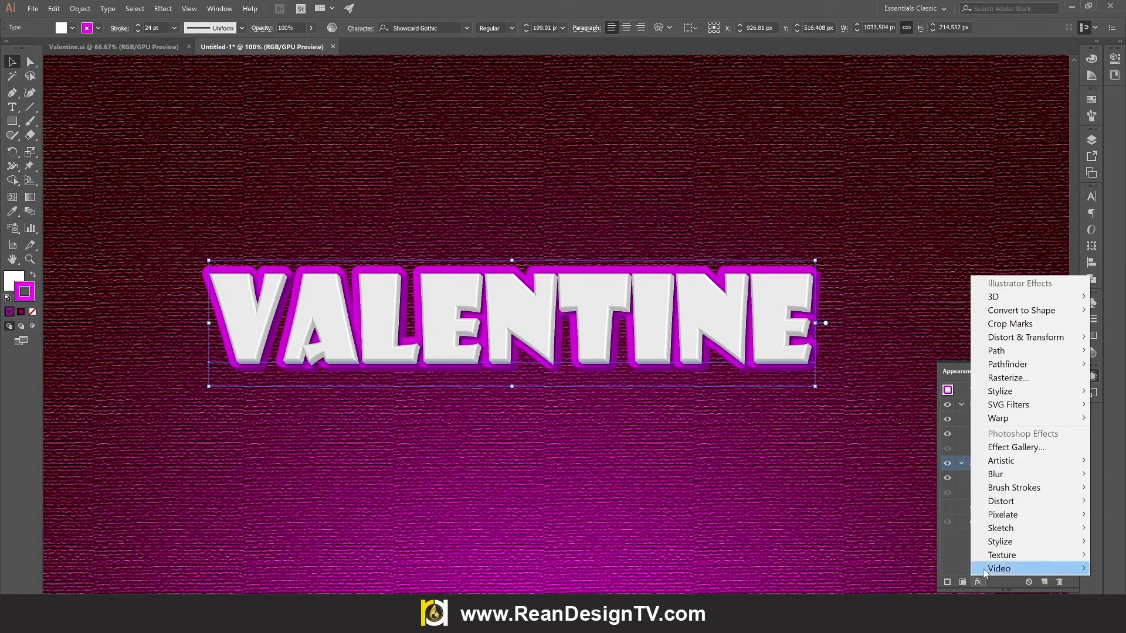
mouse_move(1031, 341)
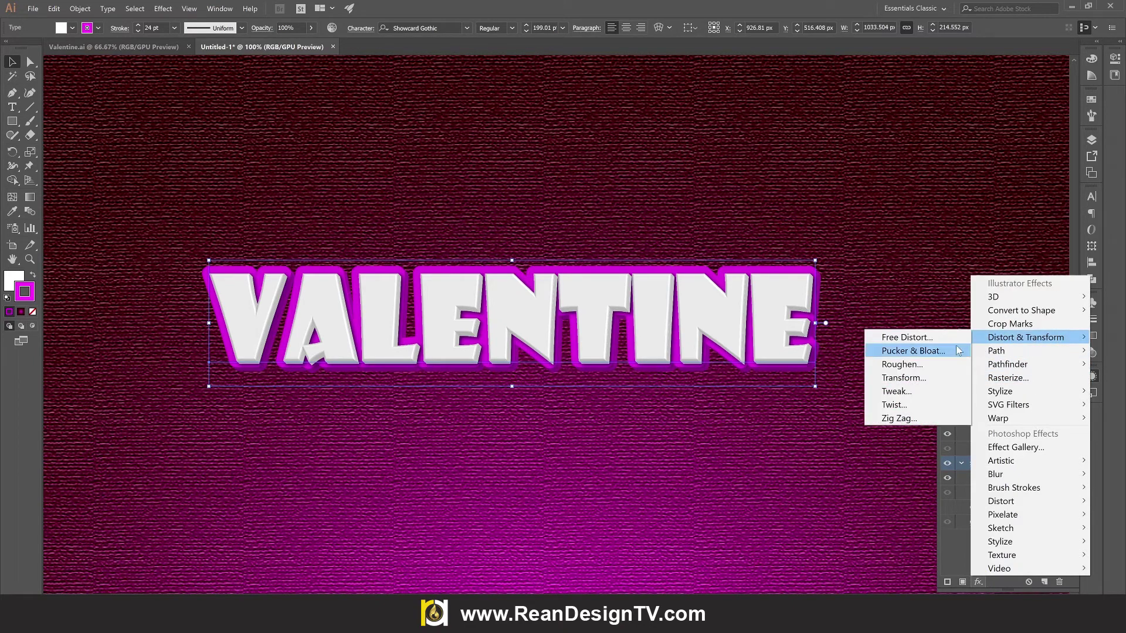
click(918, 378)
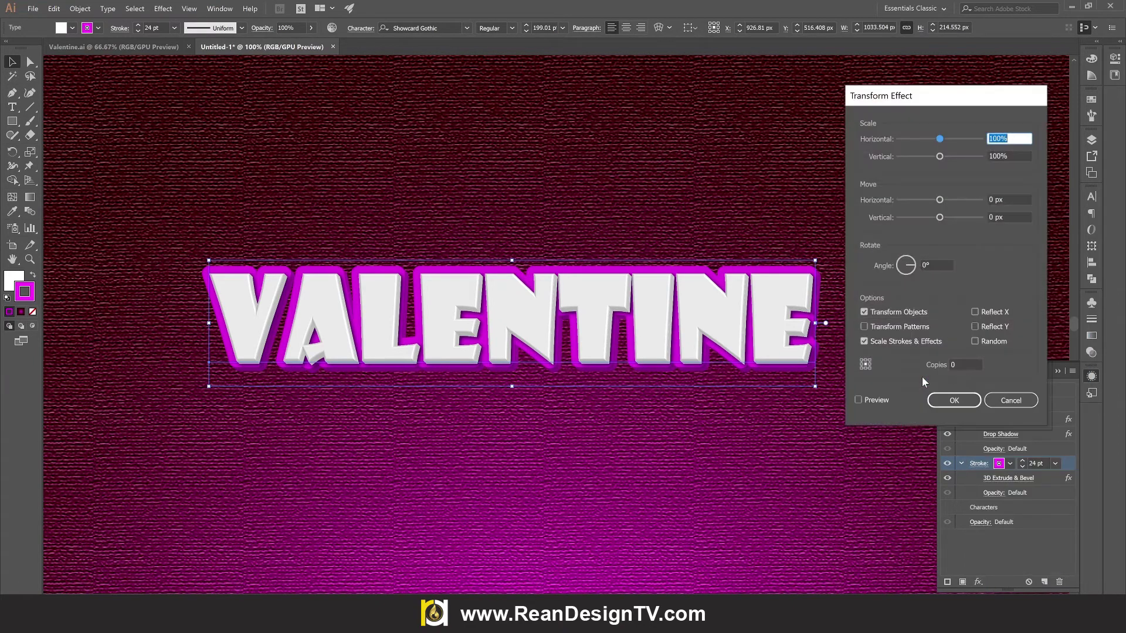
click(867, 408)
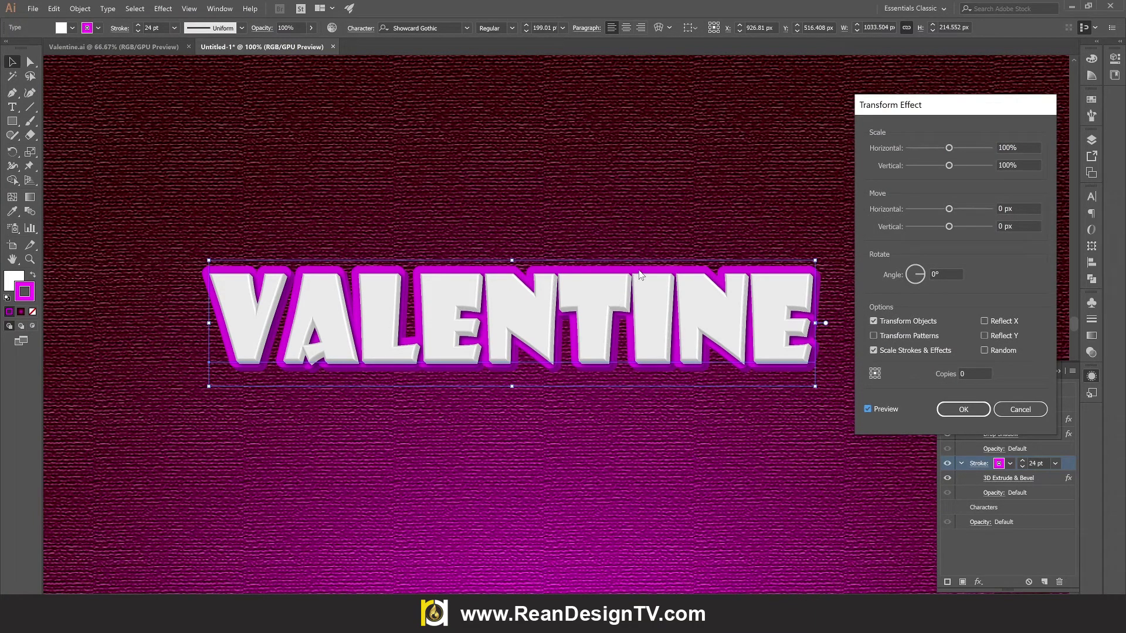
- Offset the magenta stroke 4 px horizontally and 3 px vertically with the Transform effect and apply it
drag(949, 209, 953, 213)
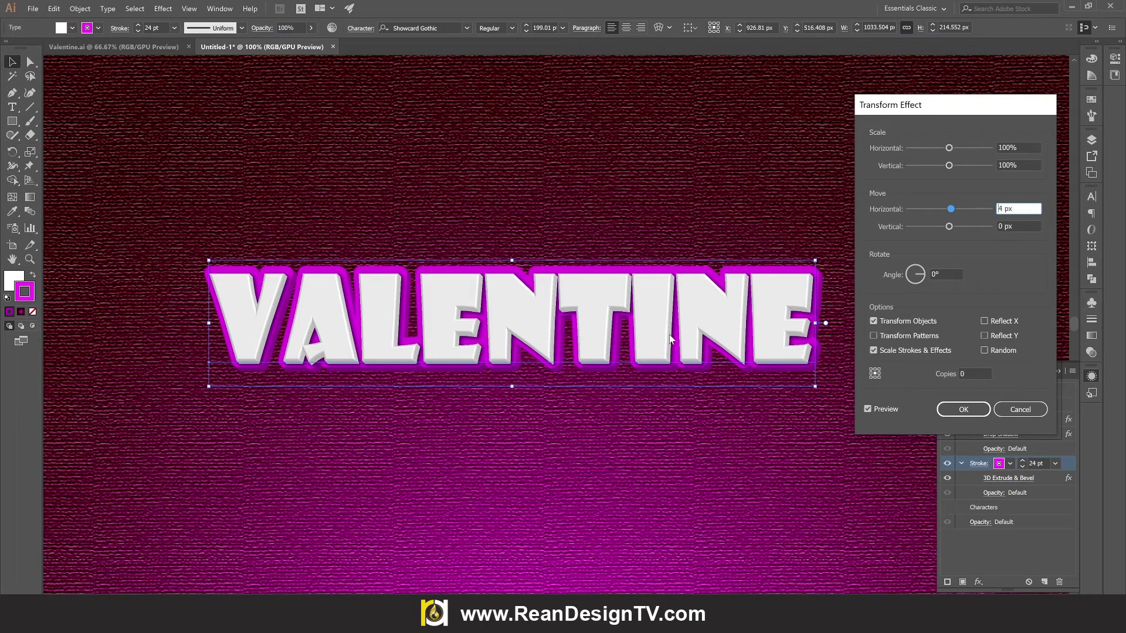
drag(952, 227, 951, 226)
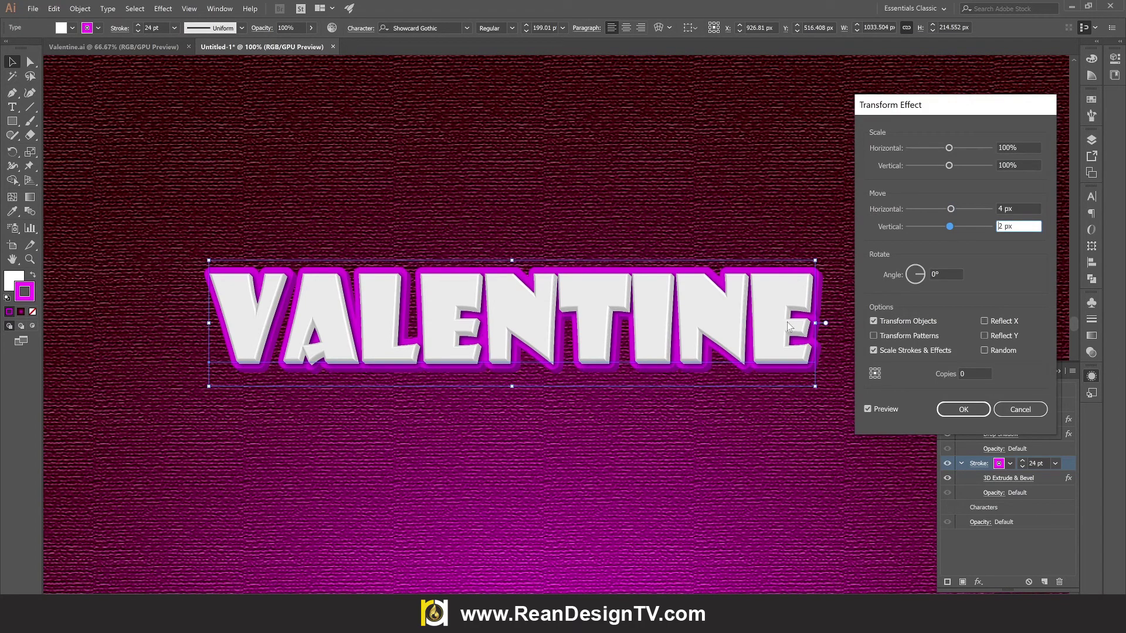
drag(948, 228, 949, 237)
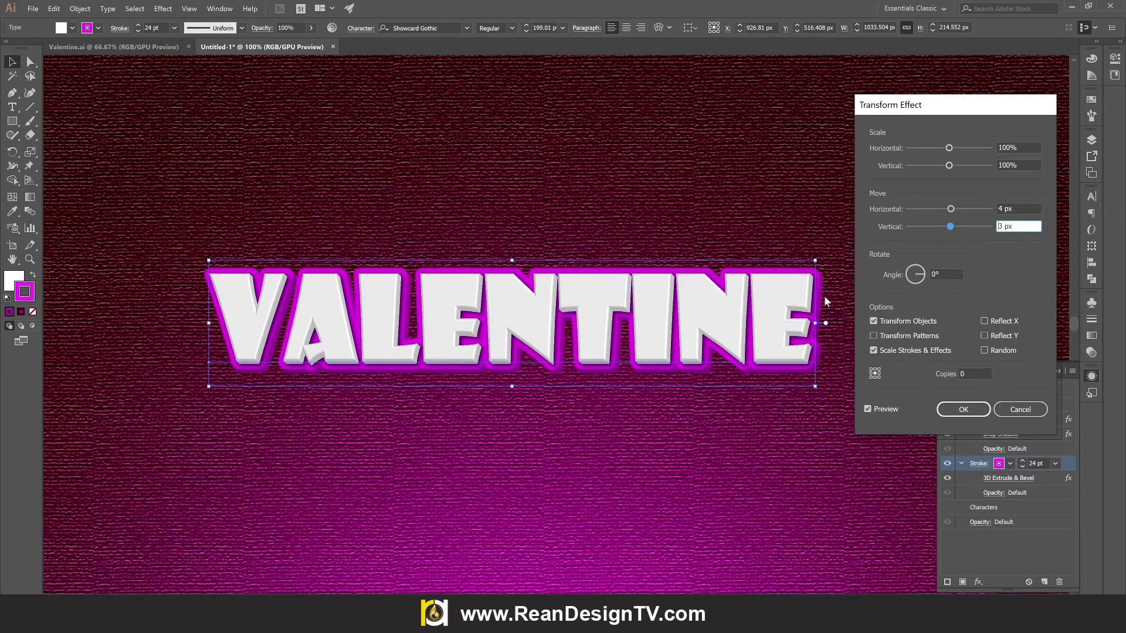
click(962, 409)
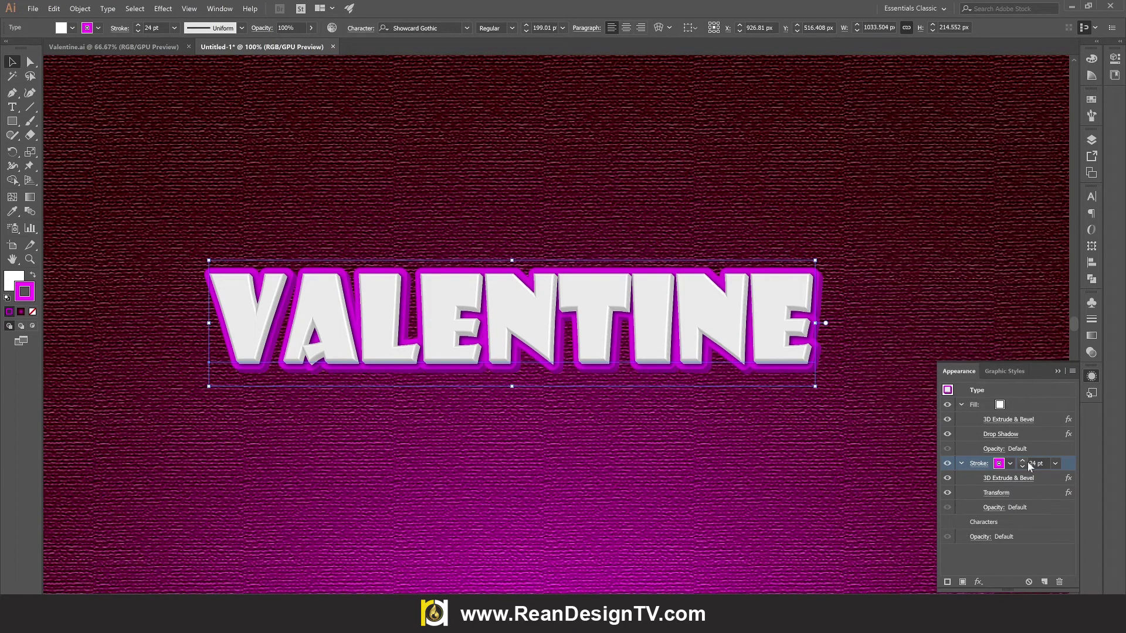
- Set the weight of the VALENTINE text's magenta stroke to 31 pt
click(1021, 463)
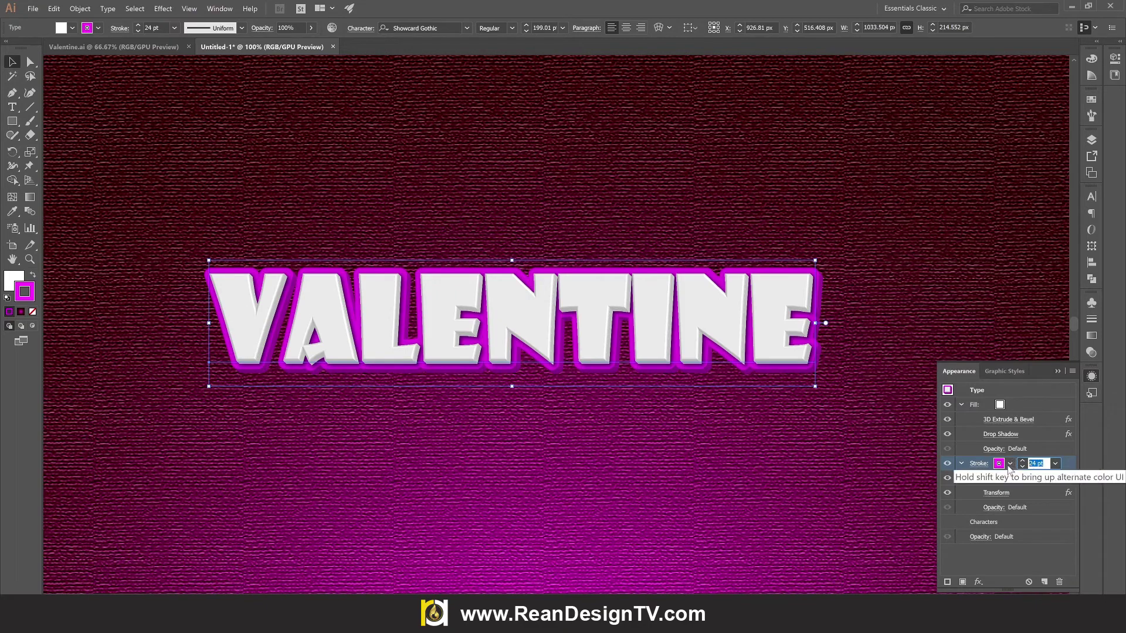
text(31)
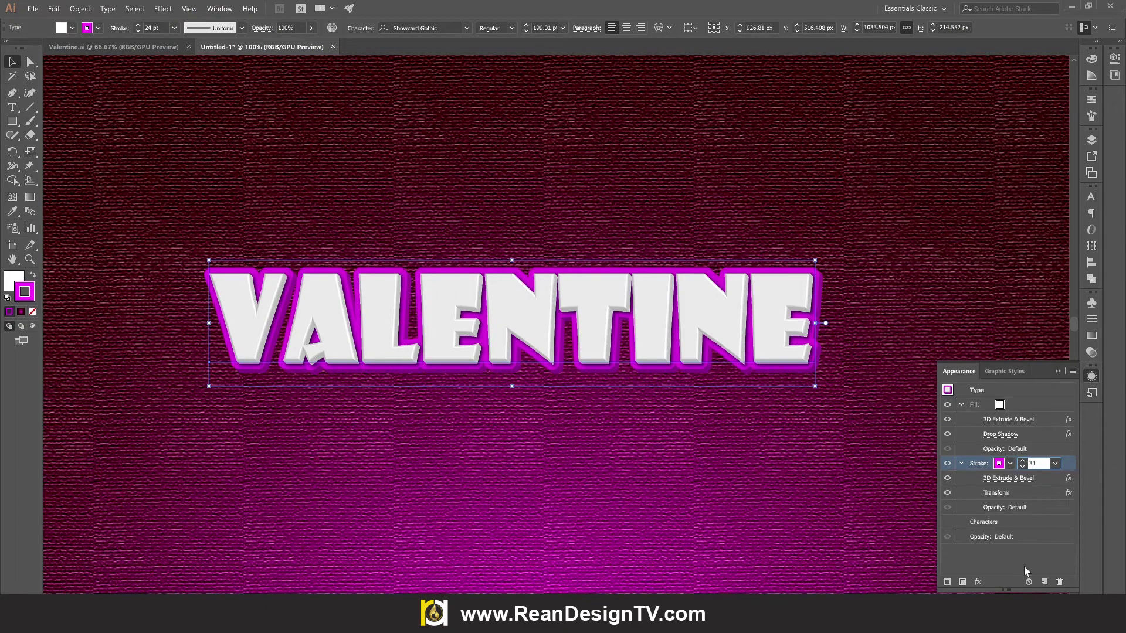
click(1027, 556)
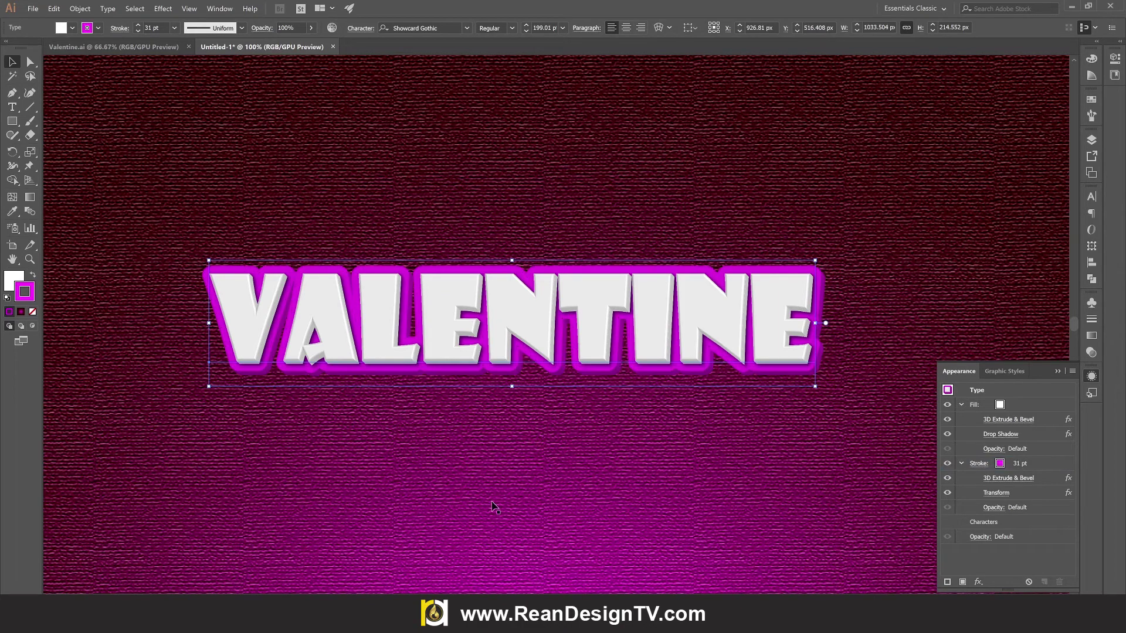
- Add a Stylize Drop Shadow effect to the VALENTINE text's magenta stroke, with the preview enabled
click(1035, 463)
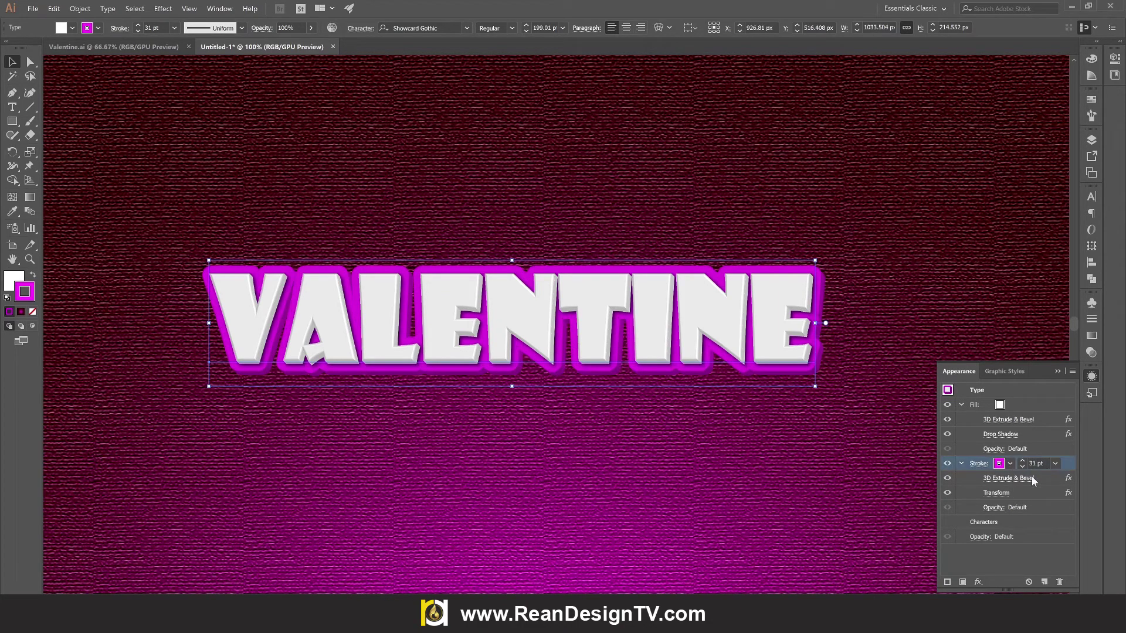
click(978, 582)
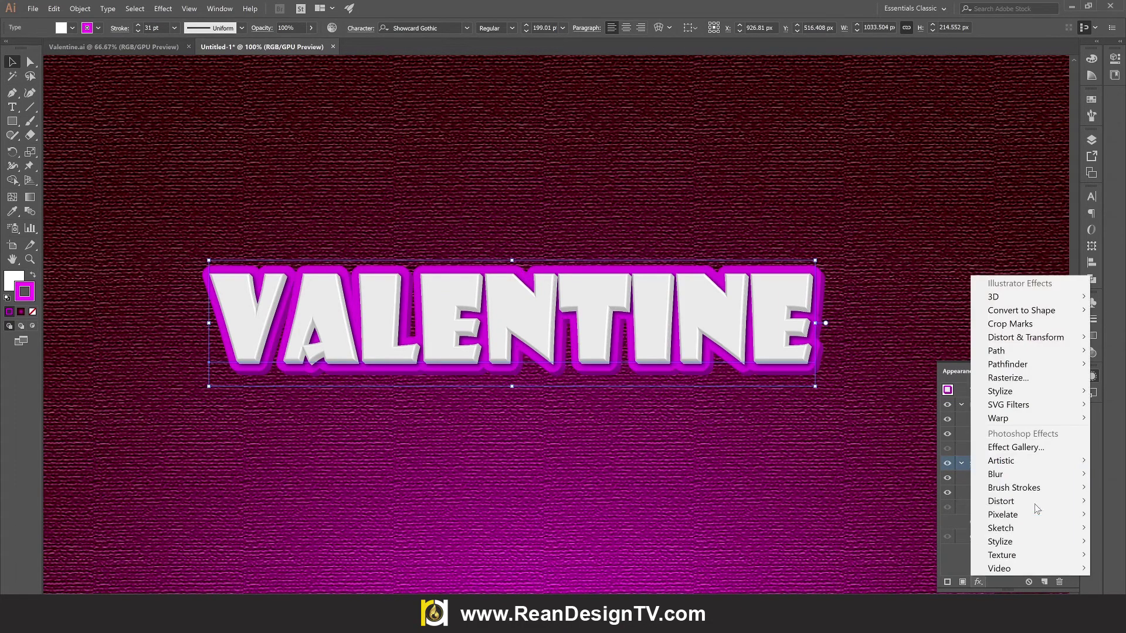
mouse_move(1043, 393)
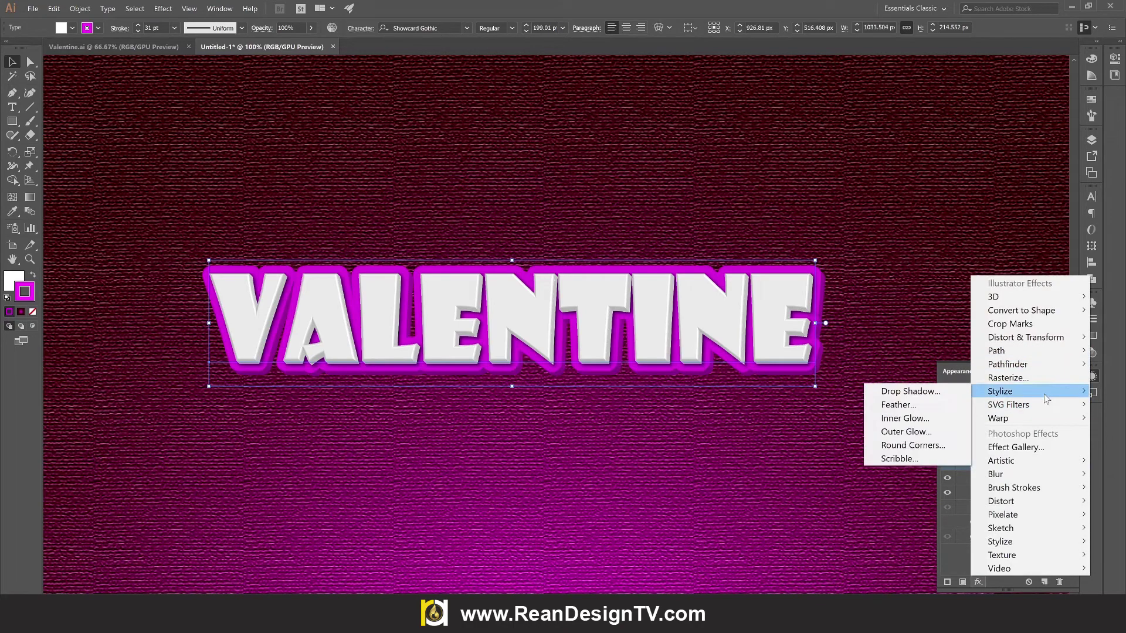
click(907, 391)
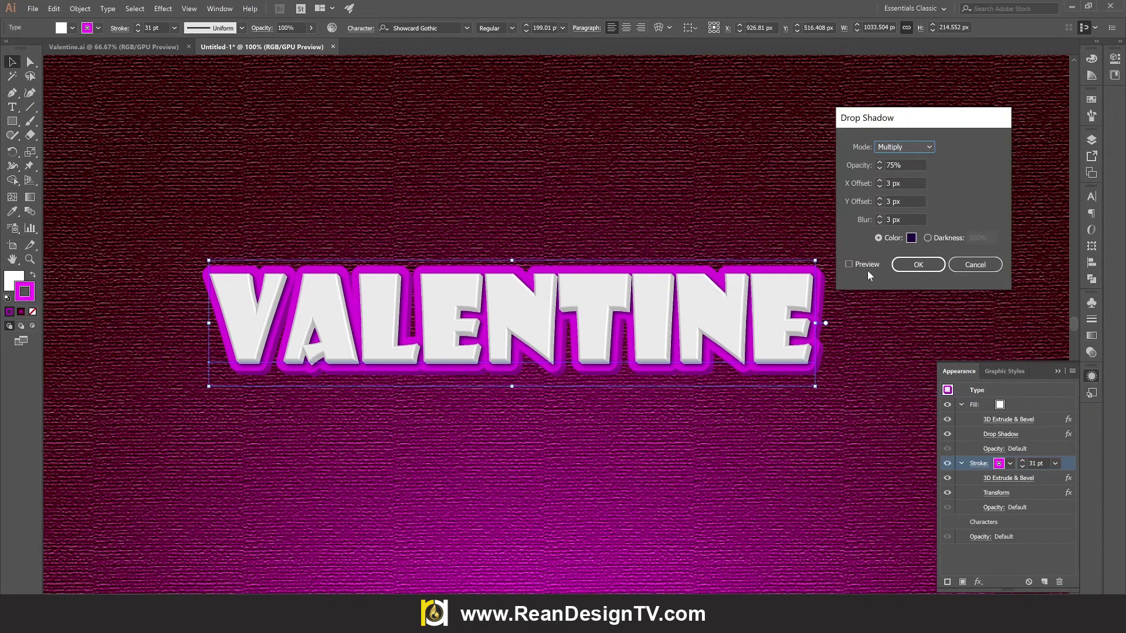
click(851, 263)
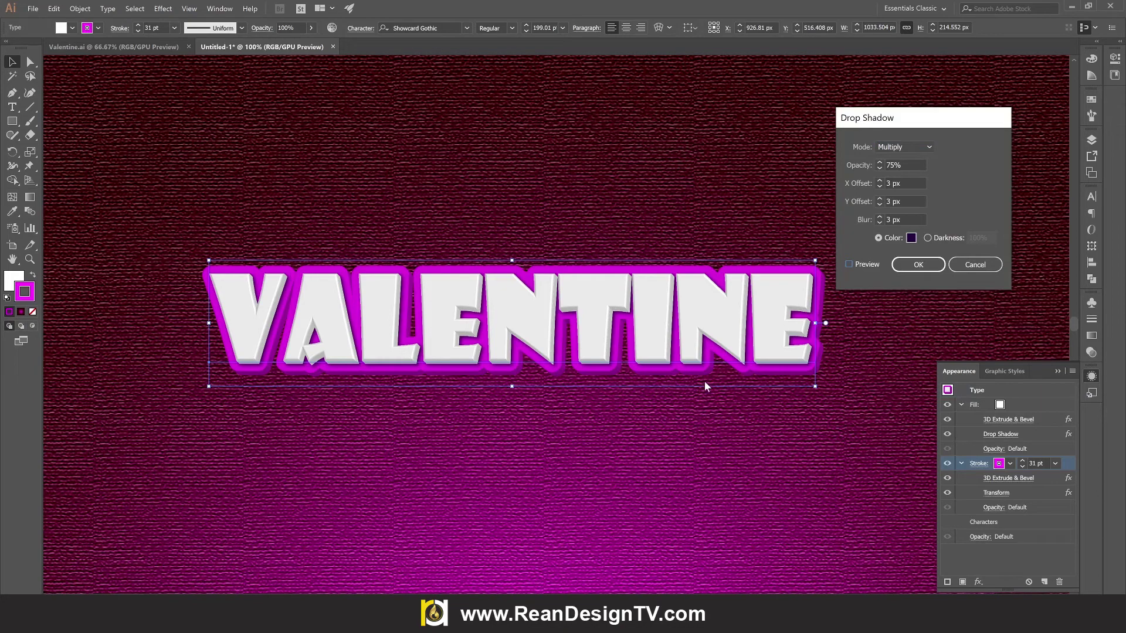
key(space)
- Set the stroke's drop shadow to 5 px X and Y offsets and 90% opacity, and apply it
double_click(888, 183)
text(5)
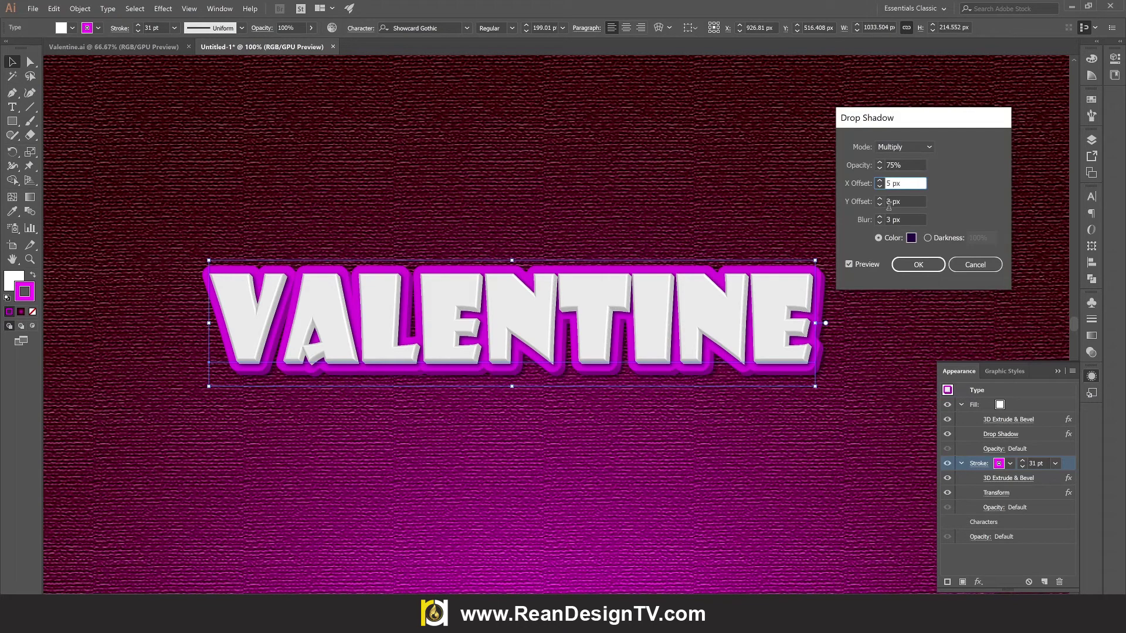
double_click(889, 202)
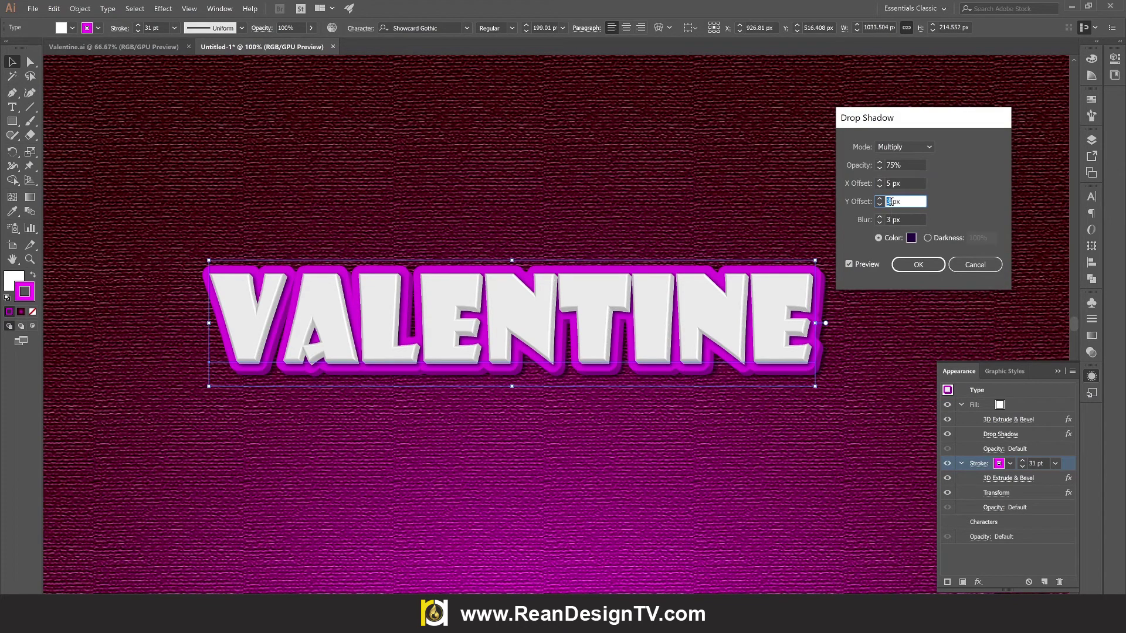
text(5)
key(Tab)
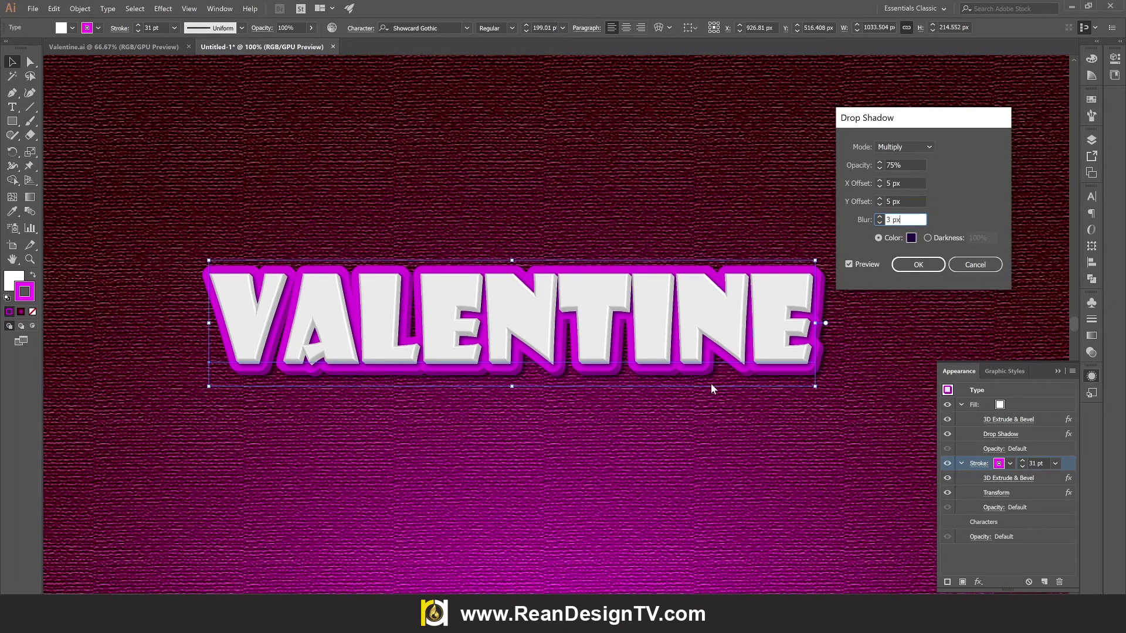
drag(903, 164, 852, 164)
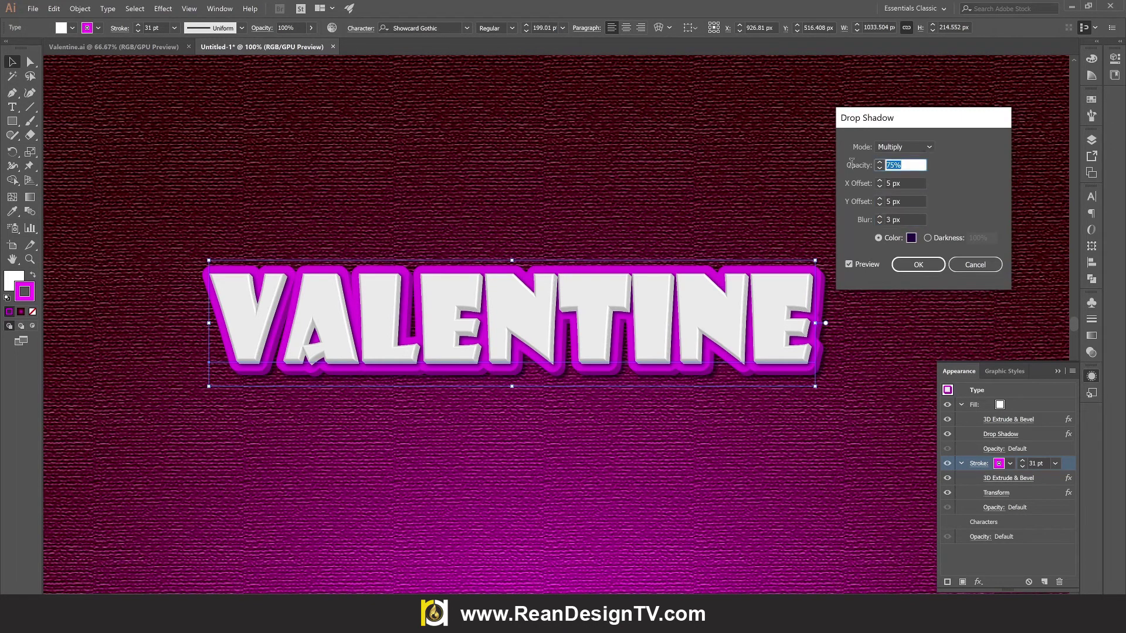
text(90)
key(Tab)
key(Tab)
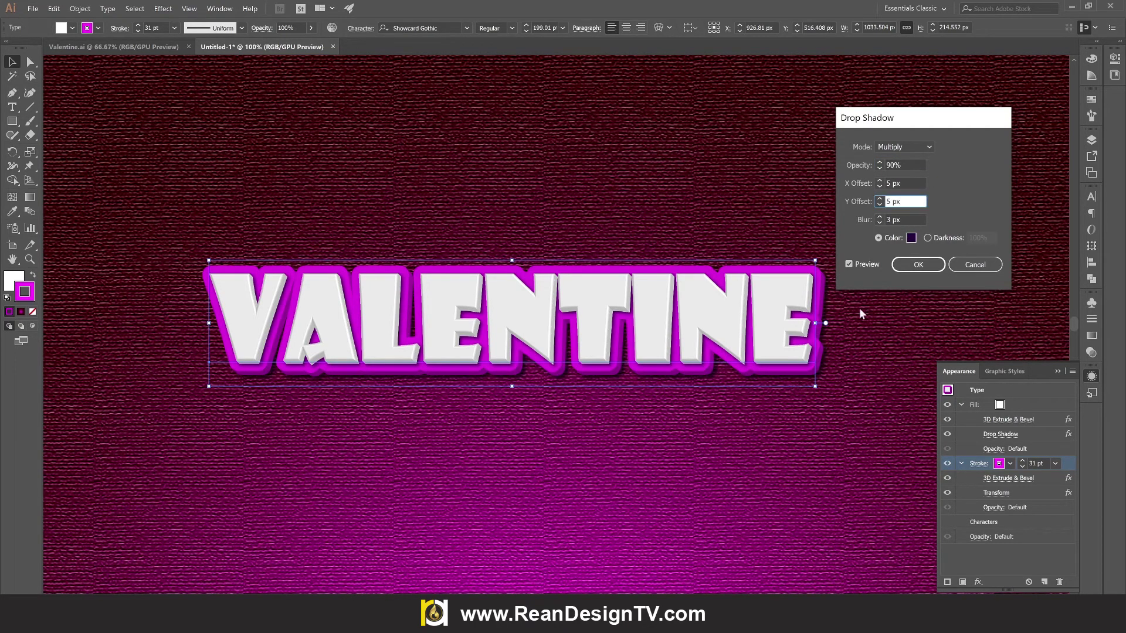
click(916, 264)
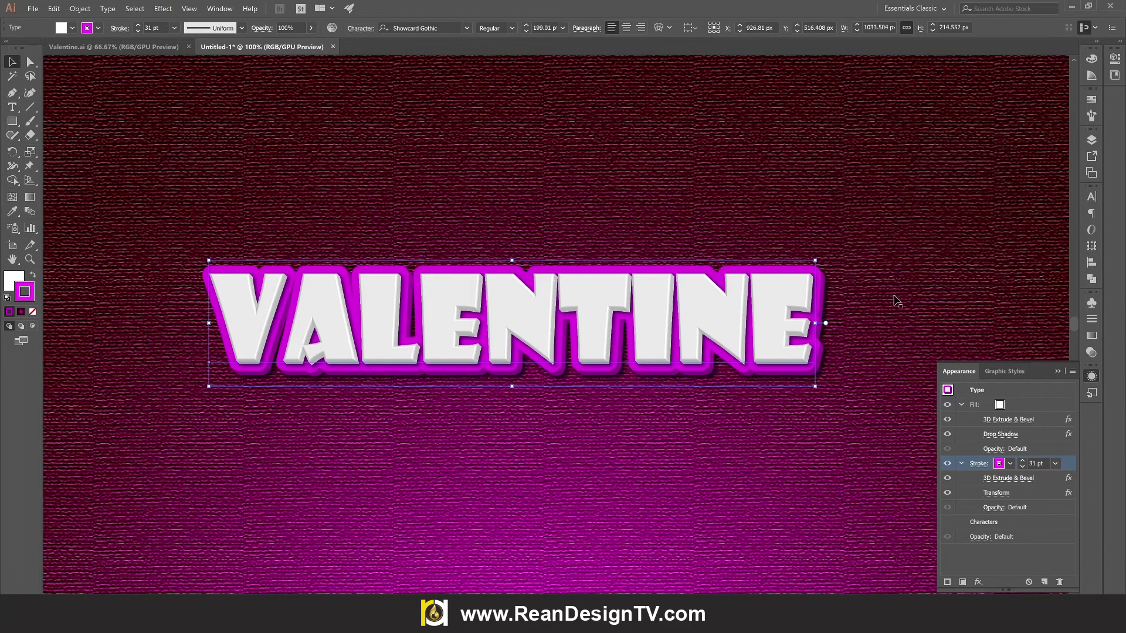
click(894, 298)
click(1057, 371)
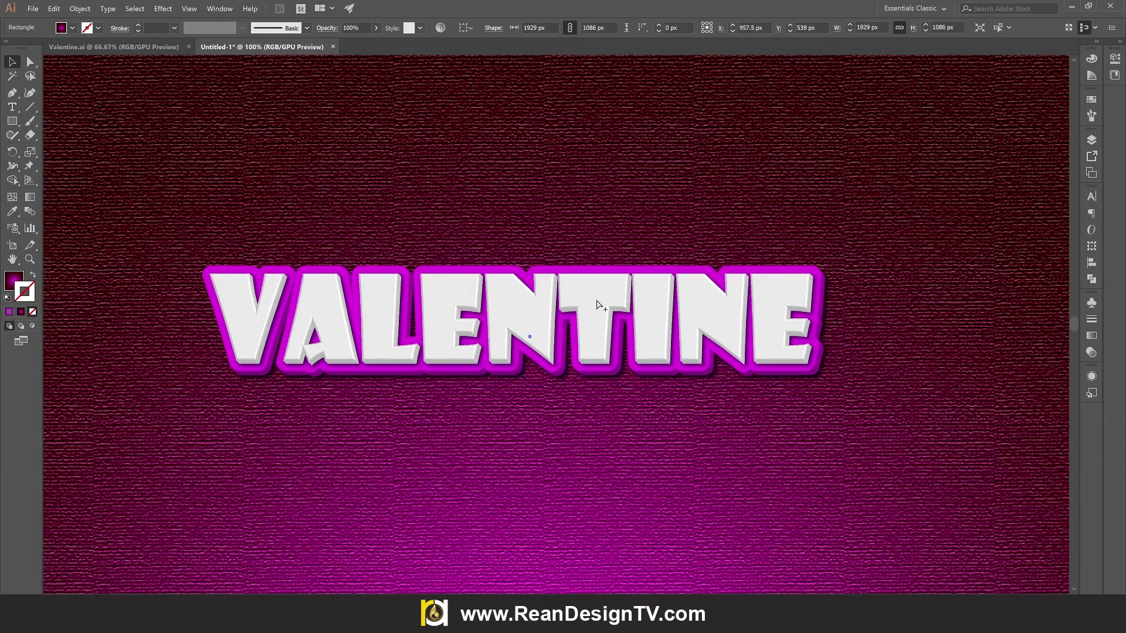
- Shear the VALENTINE text vertically with the Free Transform tool so its right end rises, making it about 324 px tall
scroll(597, 300, down, 2)
scroll(543, 307, up, 1)
click(574, 312)
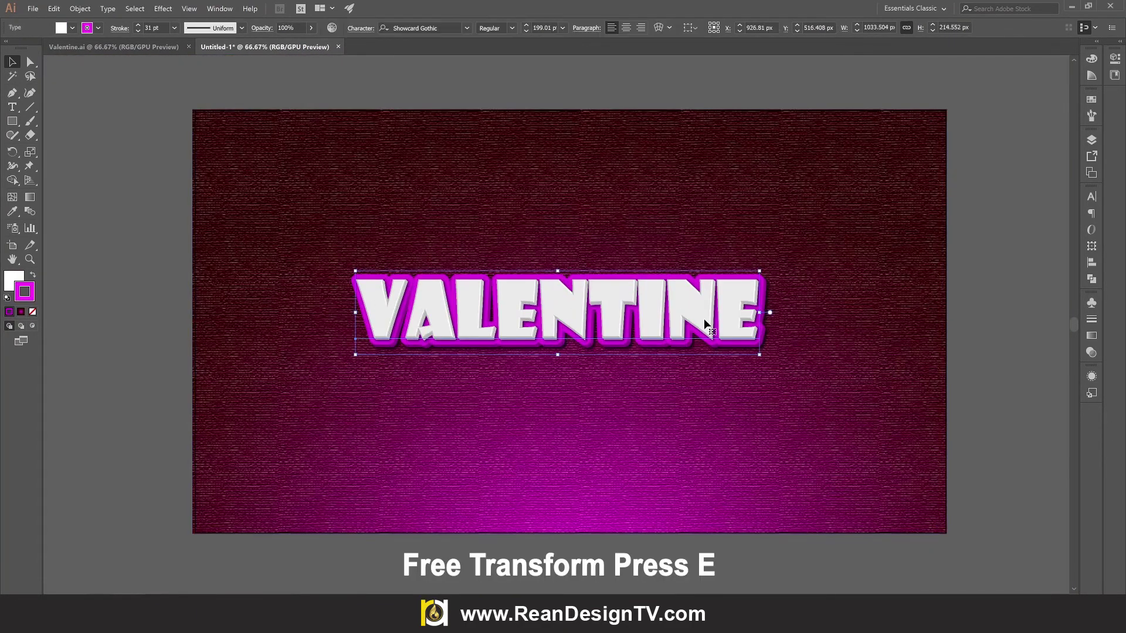
click(33, 150)
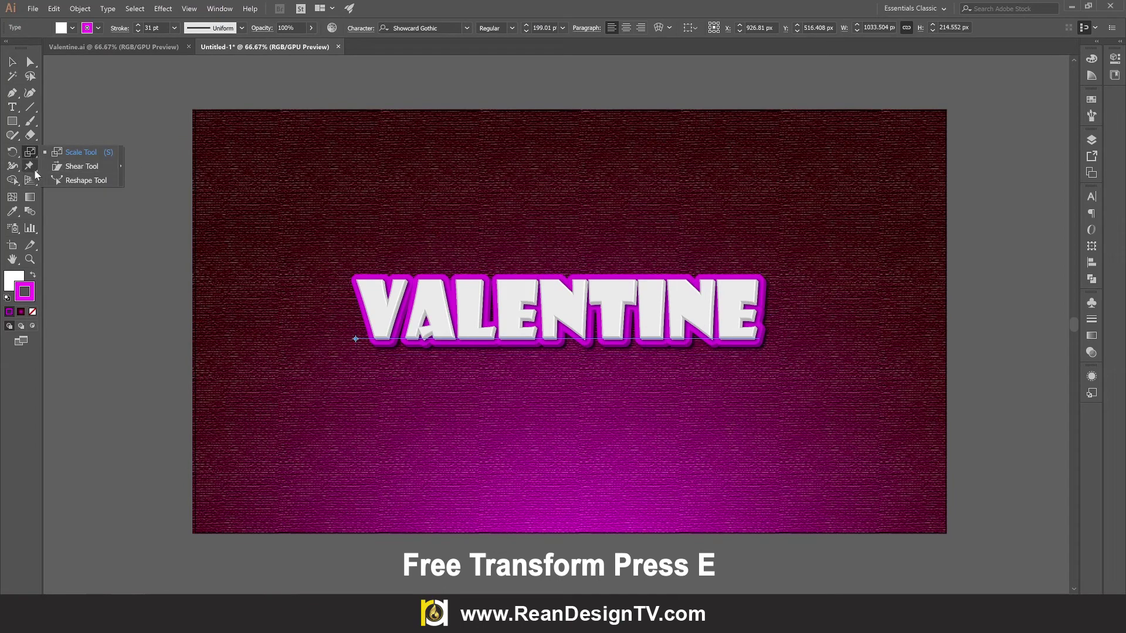
click(35, 172)
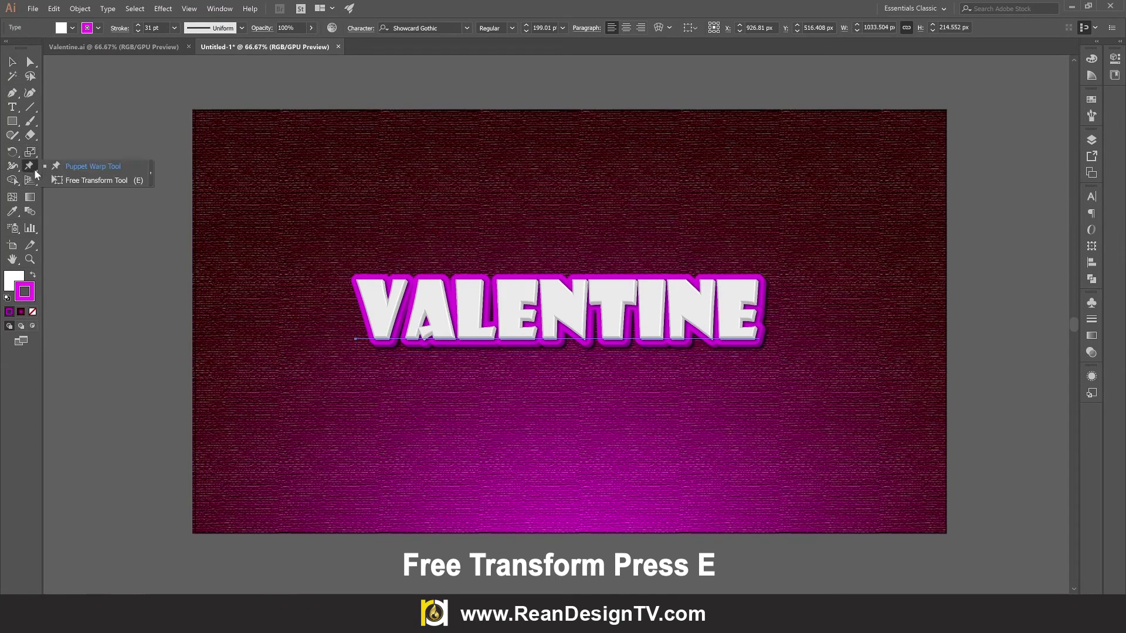
click(102, 180)
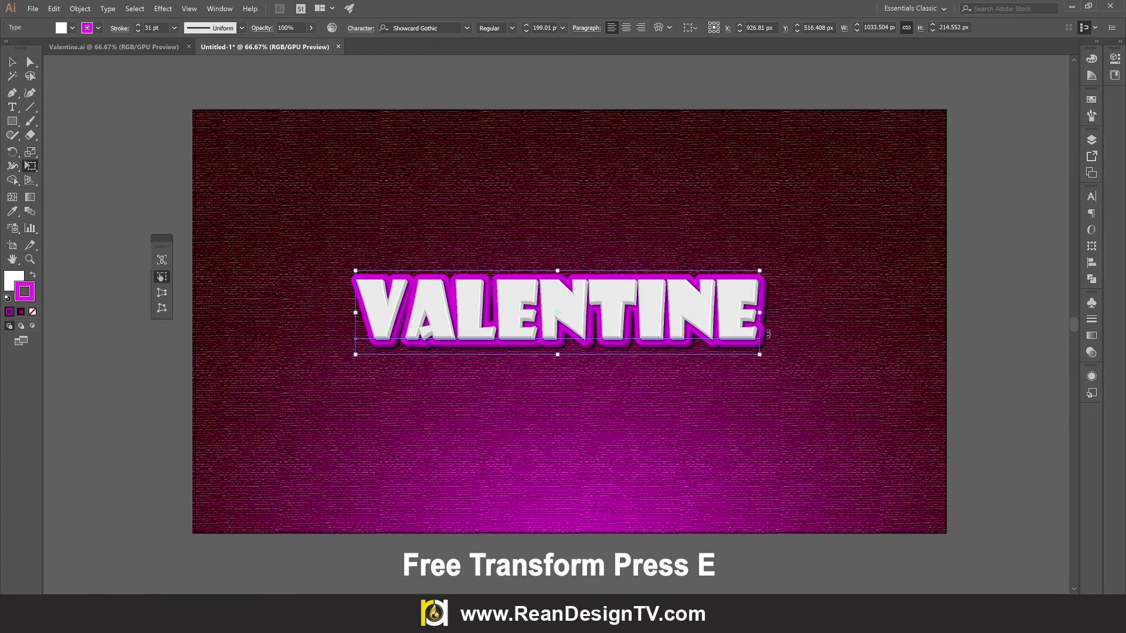
drag(760, 313, 759, 270)
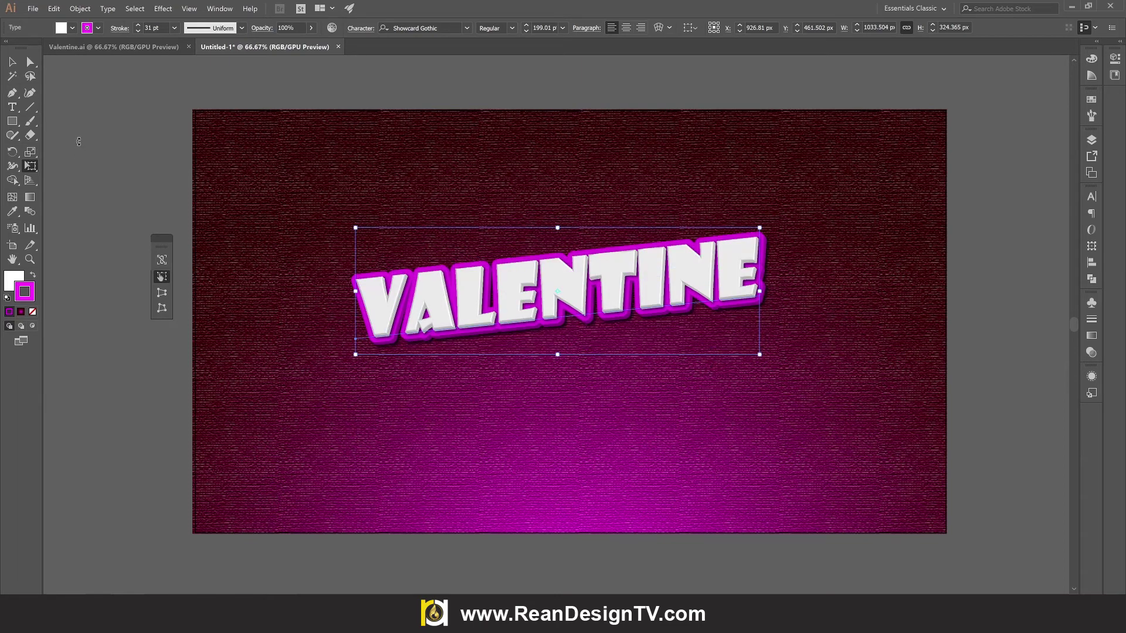
- Move the slanted VALENTINE text down to about Y 504.5 px and place a copy straight below it at about Y 717.5 px
click(12, 61)
click(90, 170)
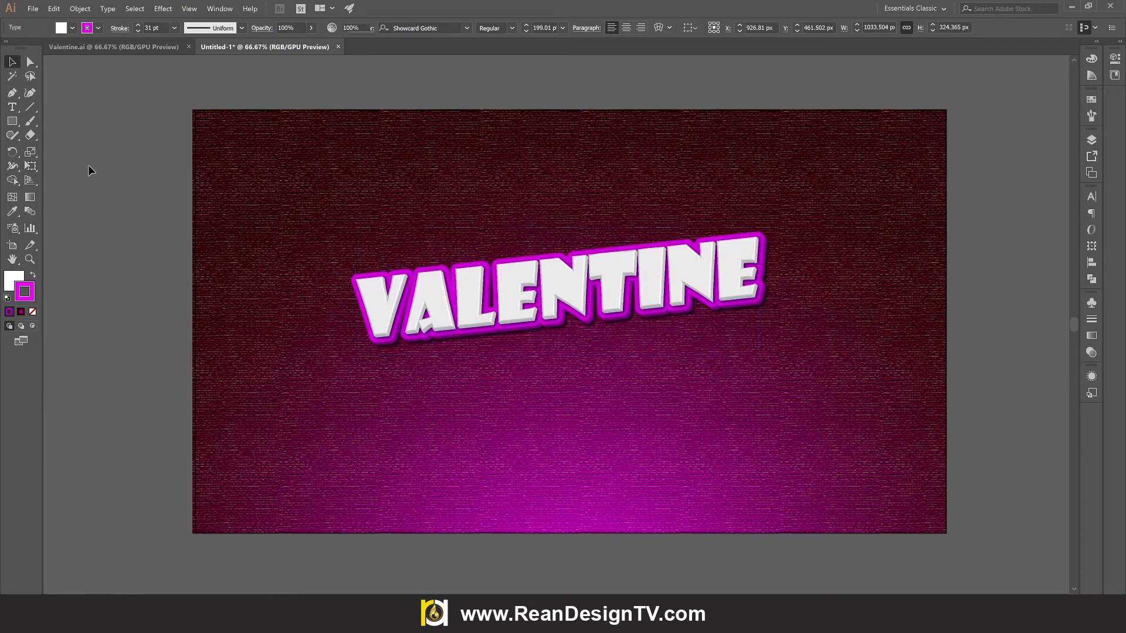
click(607, 305)
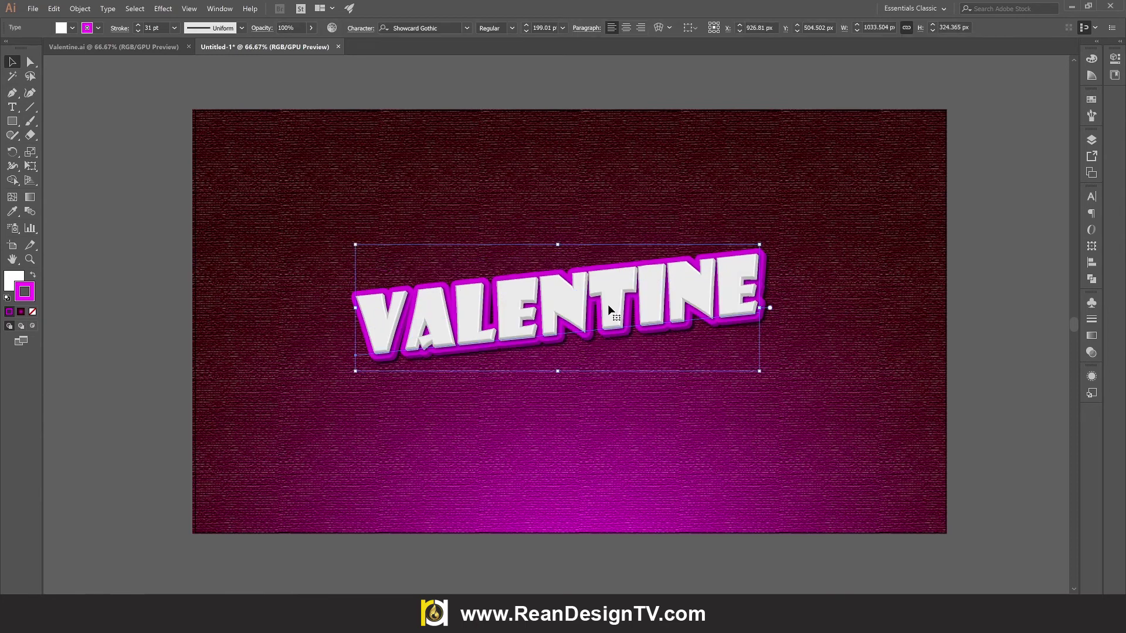
drag(607, 304, 709, 425)
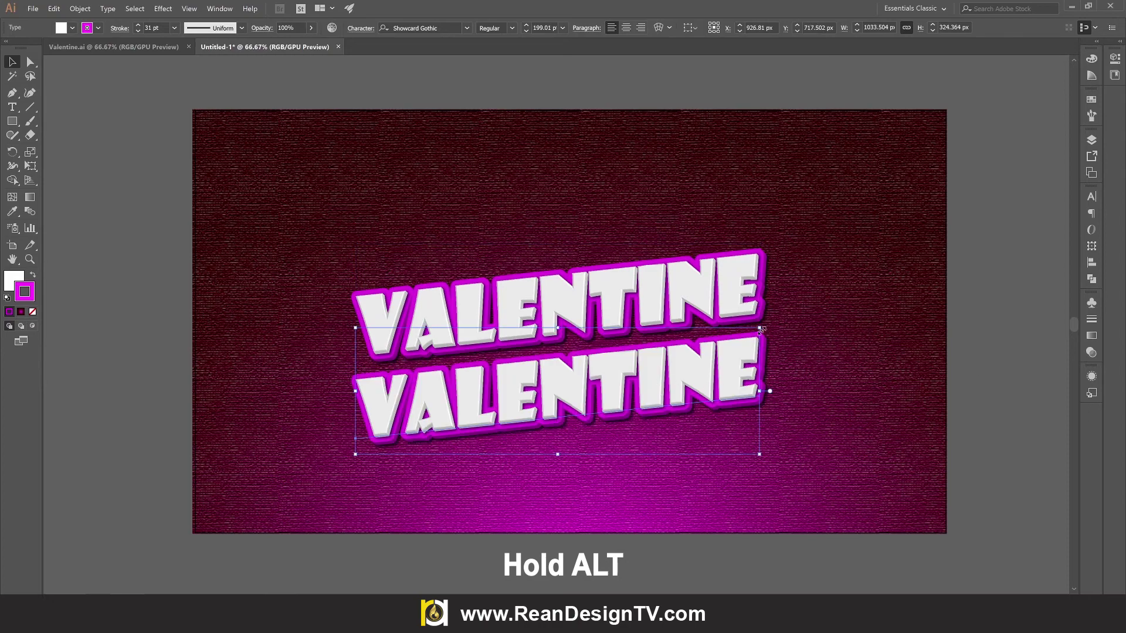
- Replace the wording of the lower VALENTINE copy with ALL DAYS
key(t)
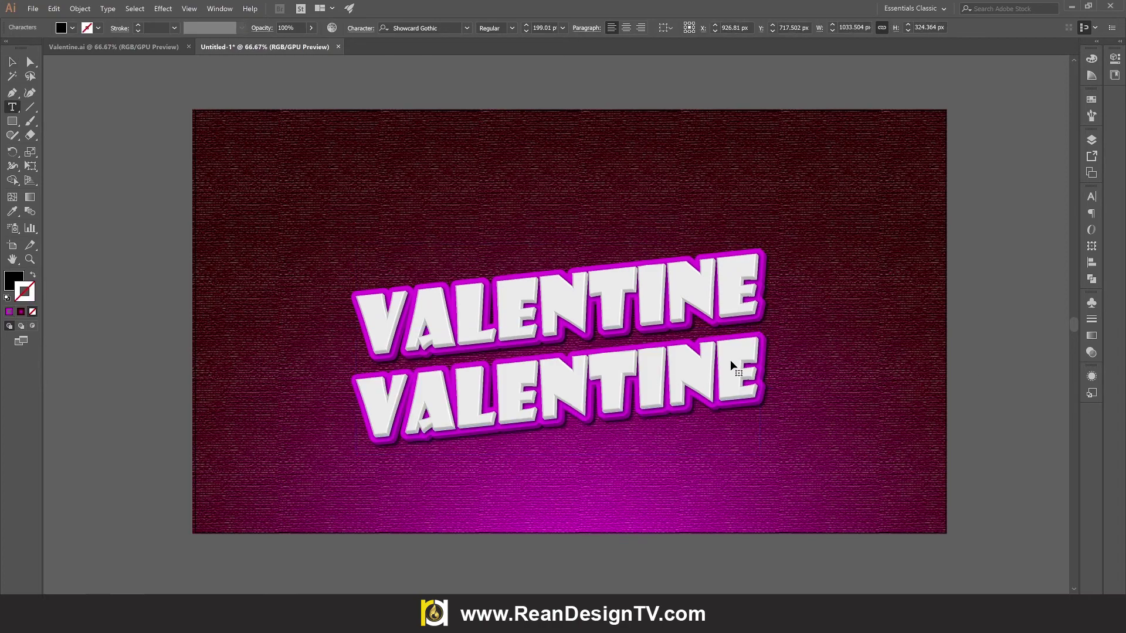
drag(730, 360, 743, 362)
double_click(746, 403)
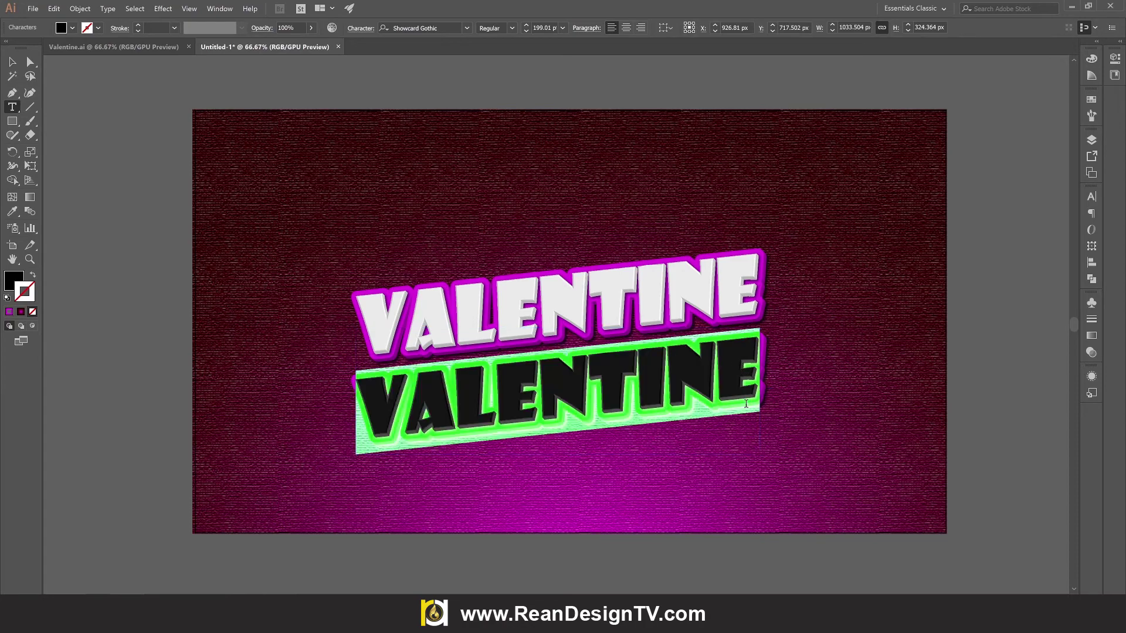
text(ALL)
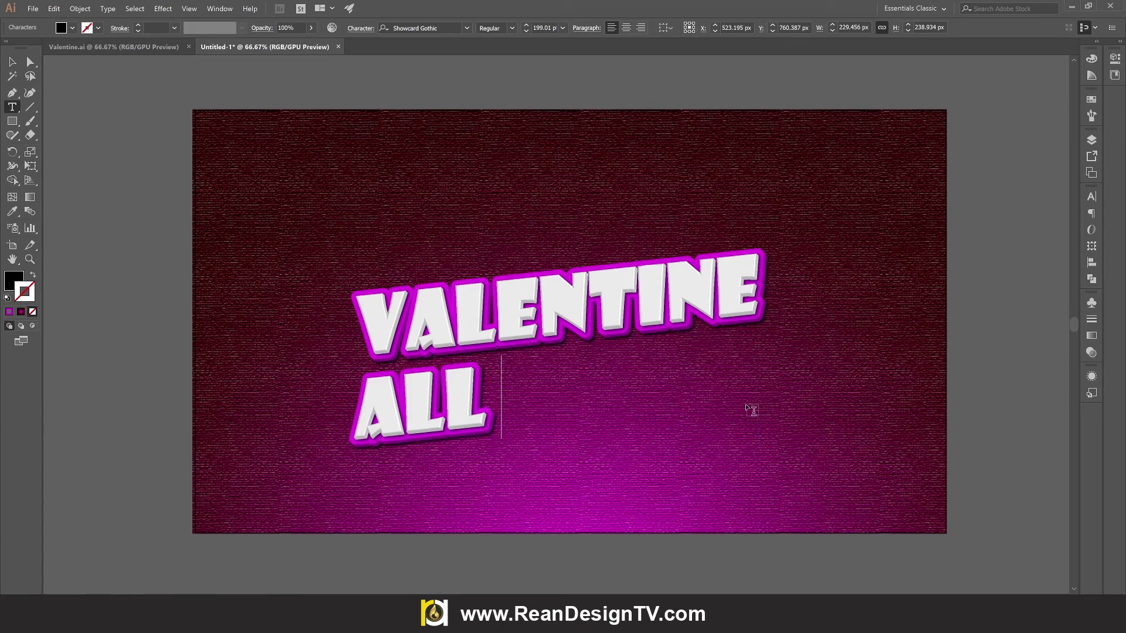
text( DA)
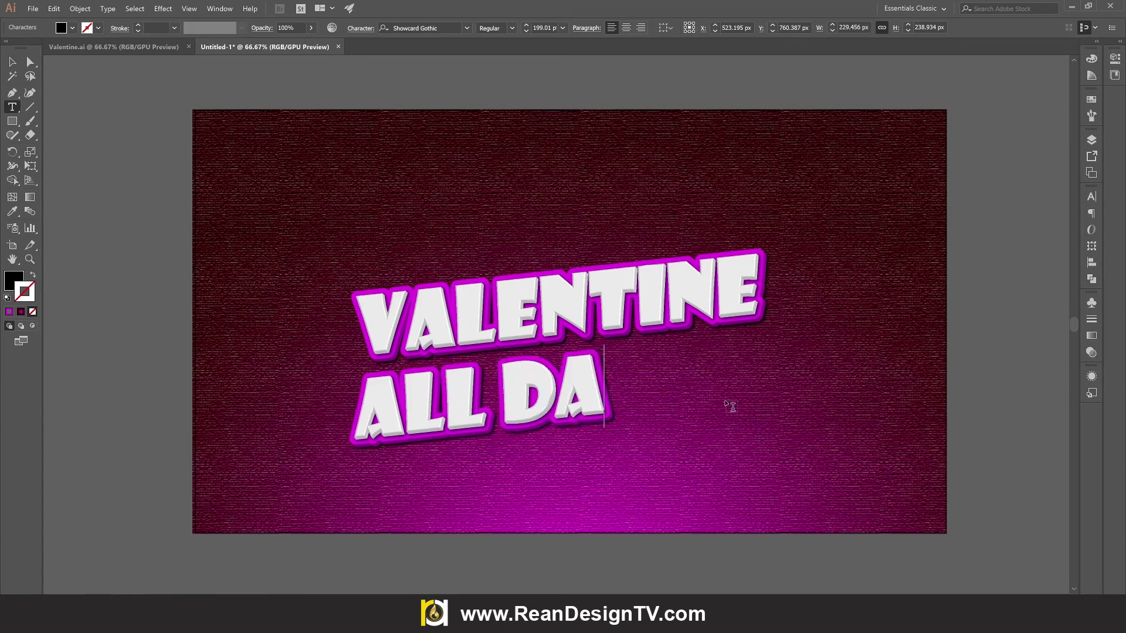
text(YS)
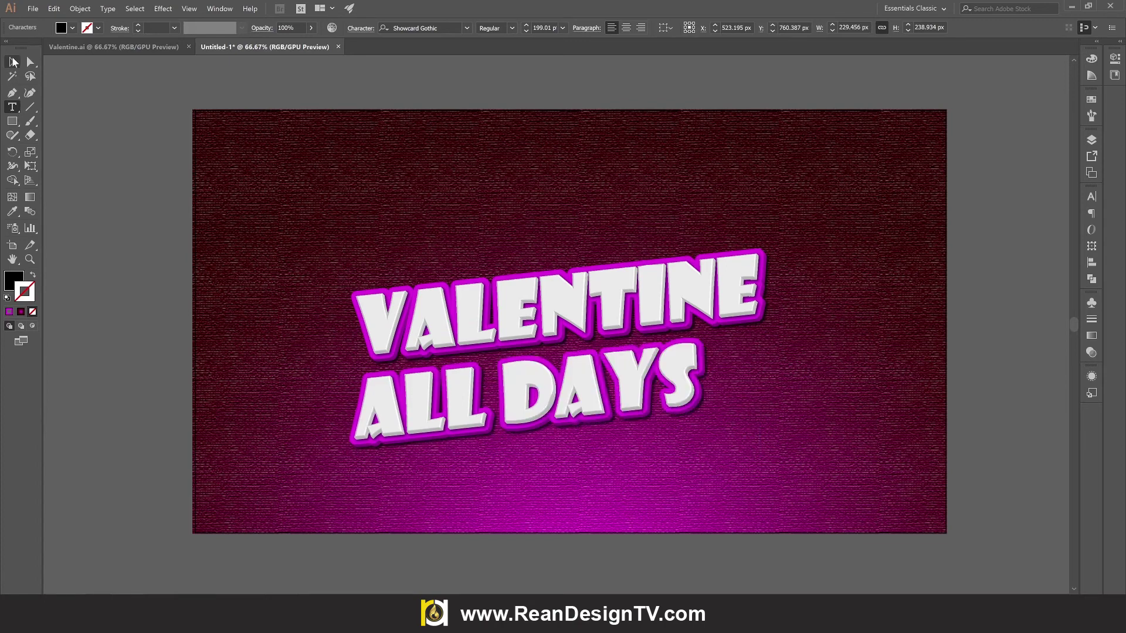
- Scale the ALL DAYS text down to about 494 px wide and place it beneath the right end of VALENTINE
click(12, 62)
drag(698, 456, 623, 451)
drag(542, 412, 685, 392)
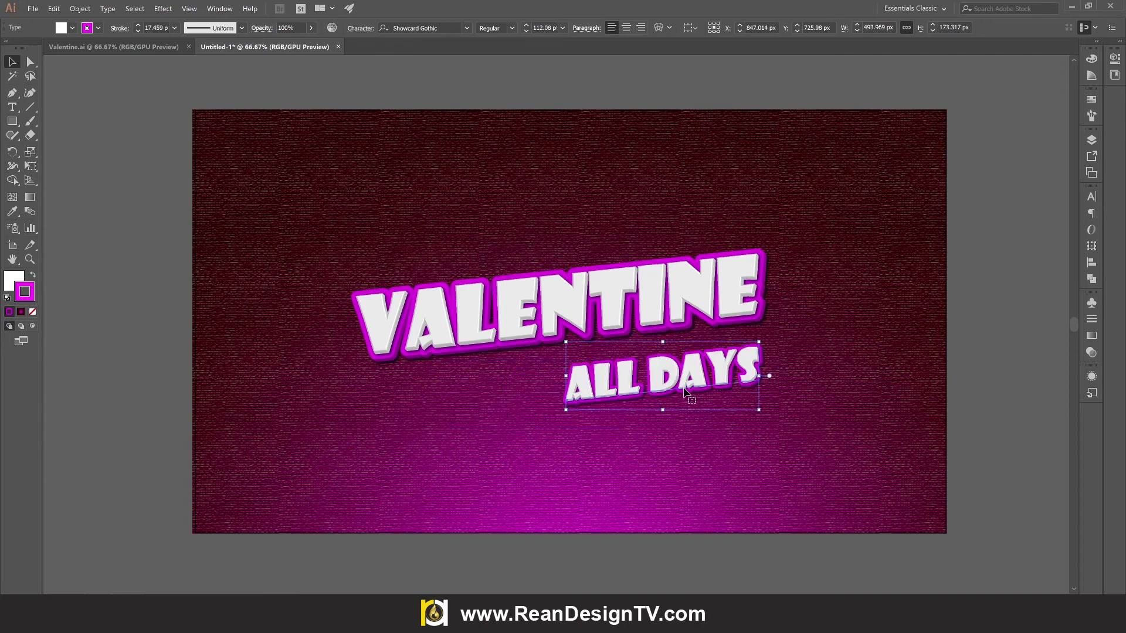
- Change the stroke colour of the ALL DAYS text to the cyan swatch
click(1091, 377)
click(1000, 463)
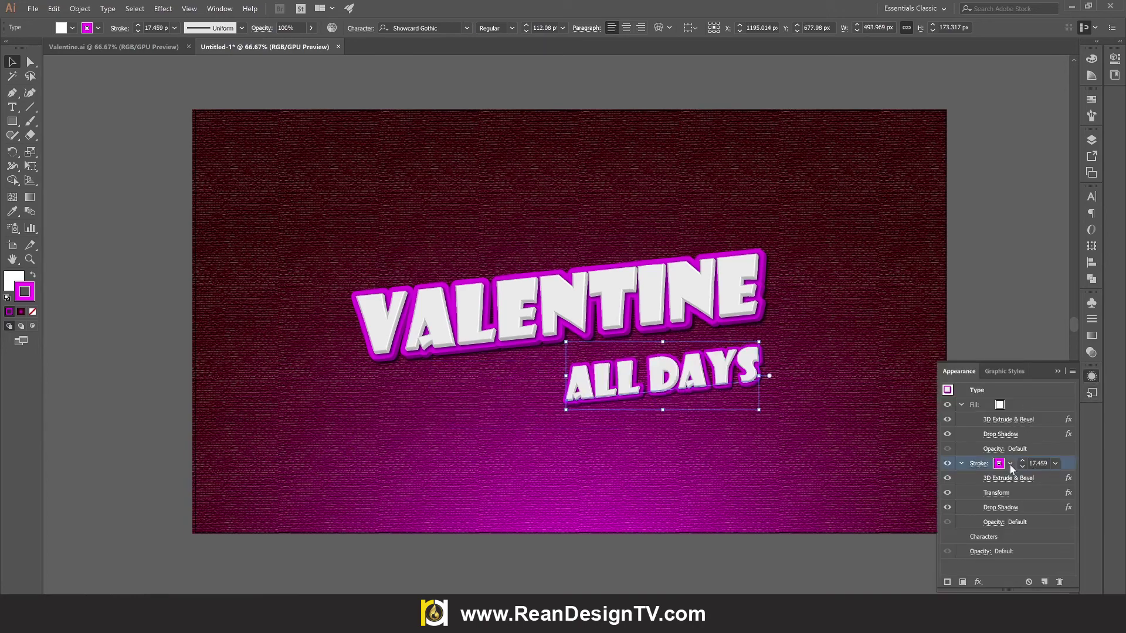
click(998, 463)
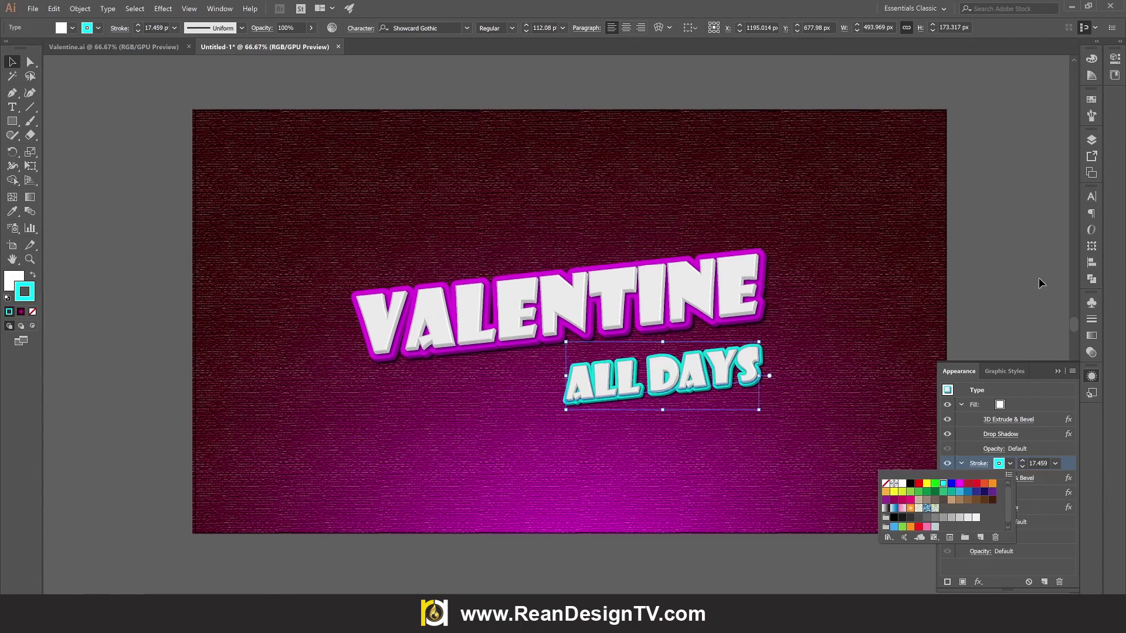
click(1019, 271)
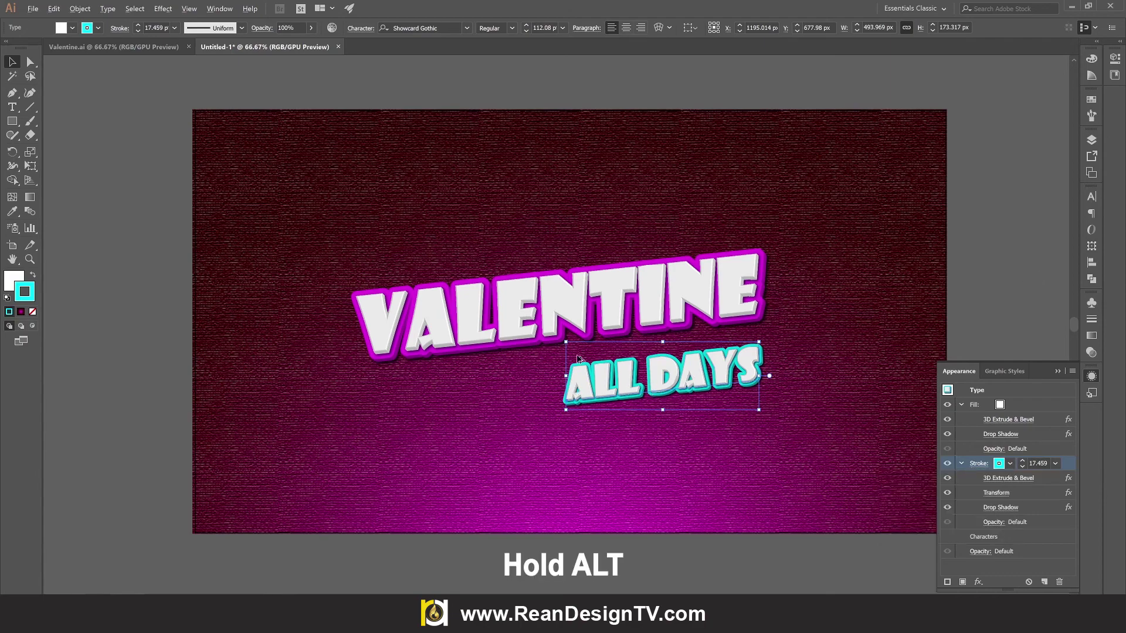
- Place a copy of ALL DAYS above the left end of VALENTINE at about X 633, Y 357 px and replace its wording with THE
drag(620, 381, 442, 261)
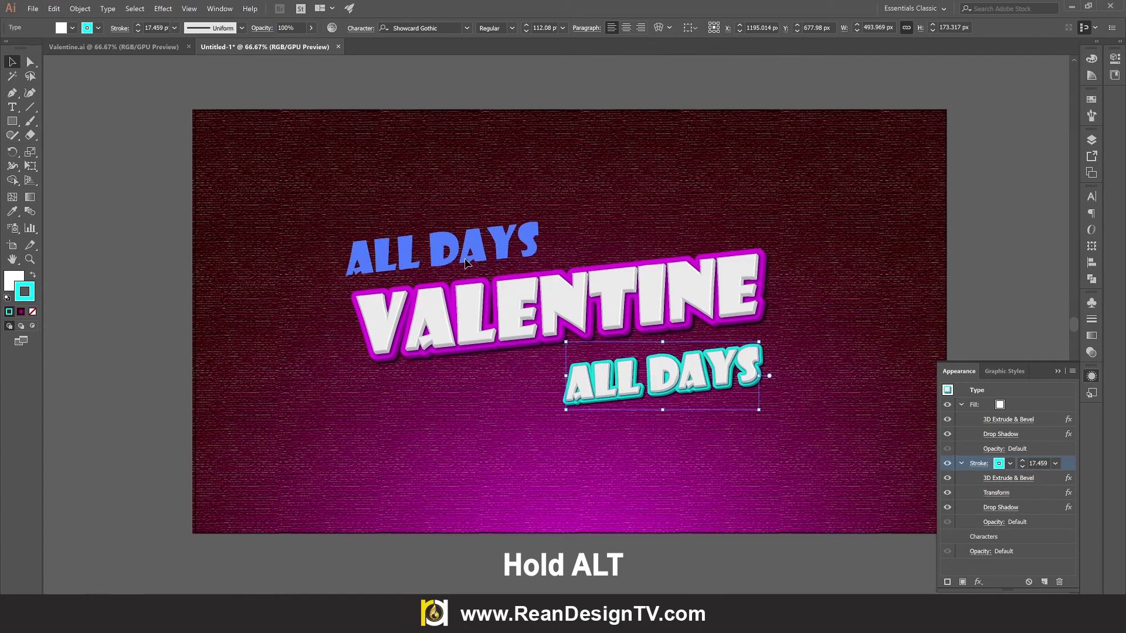
drag(465, 262, 465, 262)
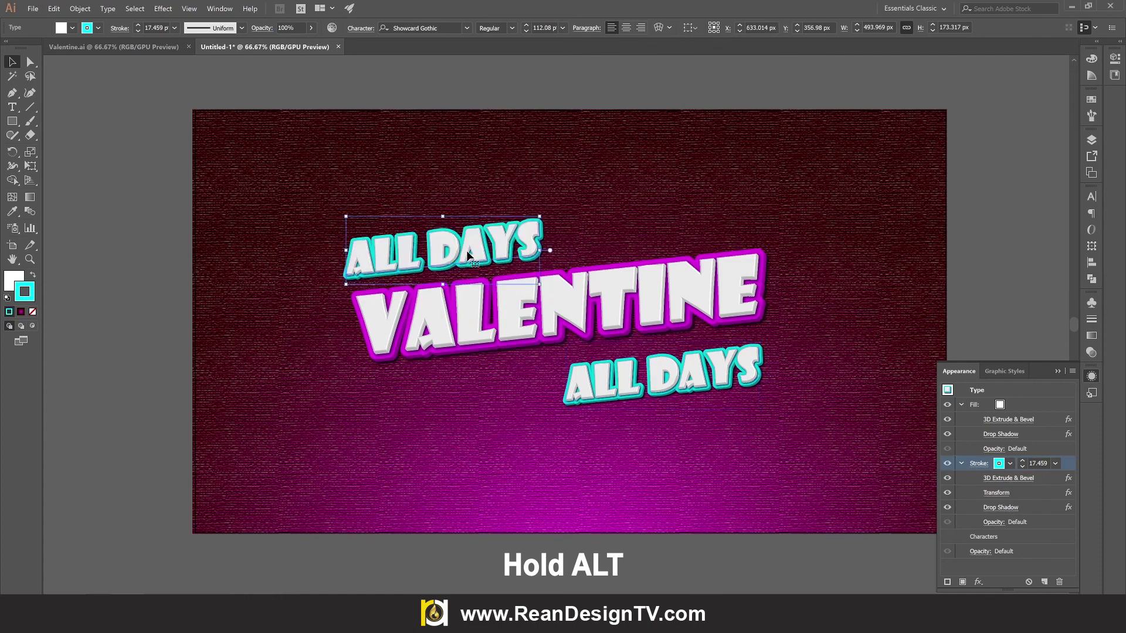
double_click(468, 252)
key(ctrl+a)
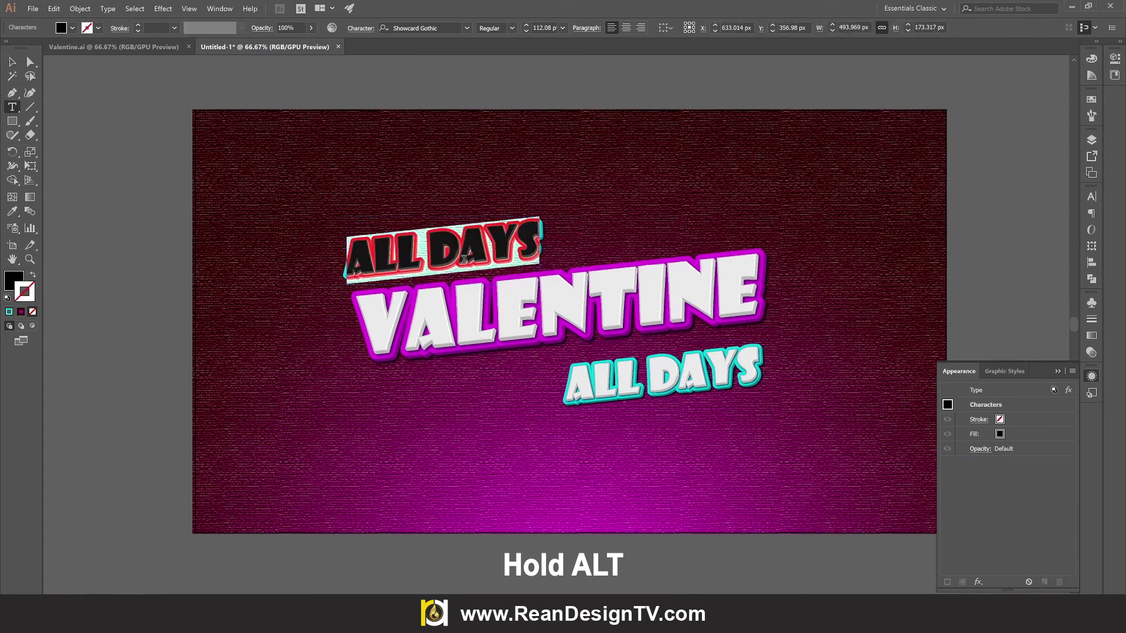
text(T)
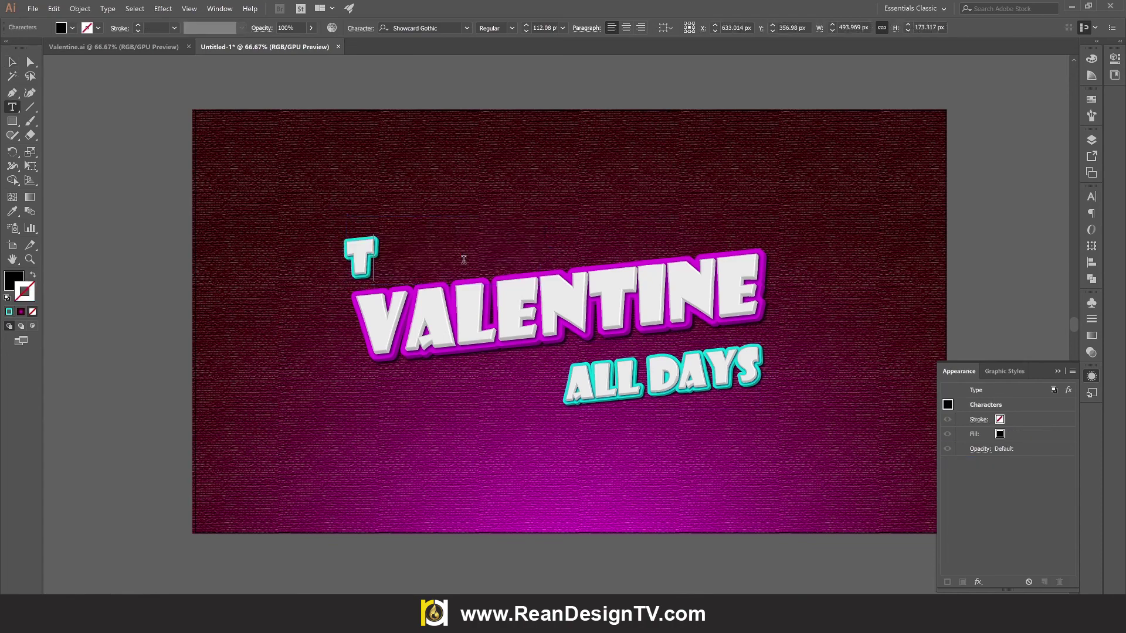
text(HE)
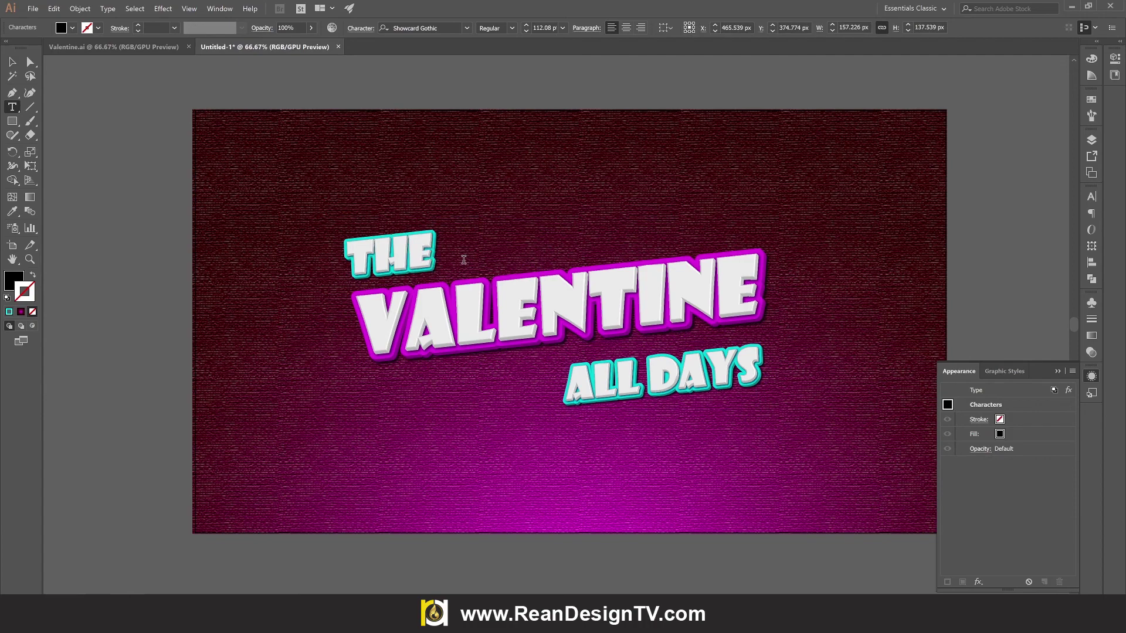
click(12, 61)
- Collapse the appearance settings and leave all of the lettering deselected
scroll(712, 342, up, 1)
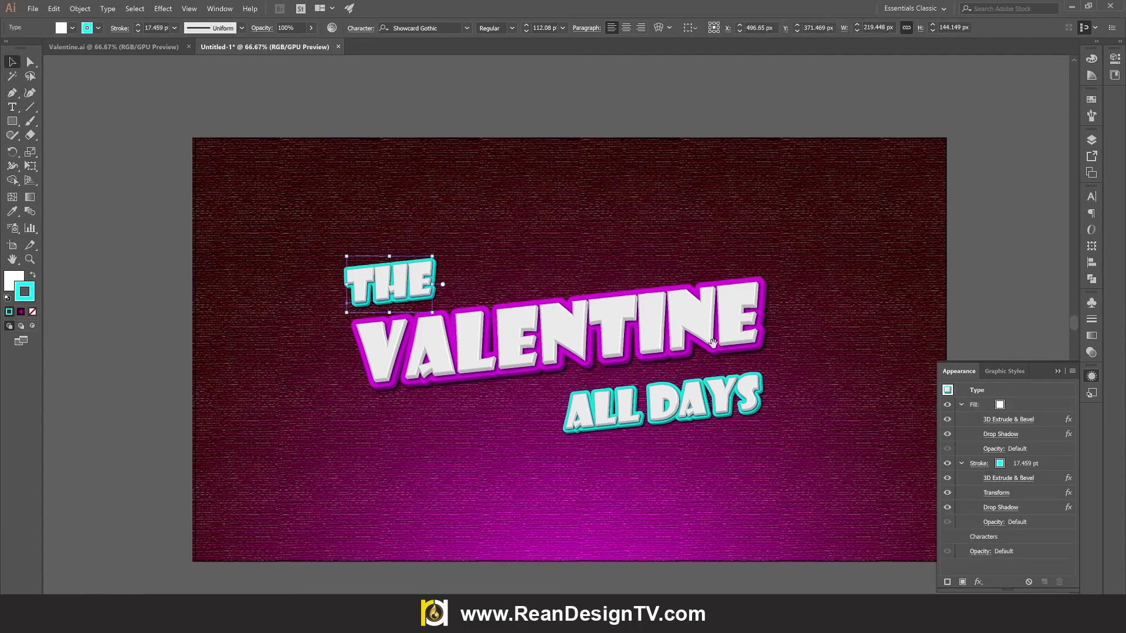
drag(712, 343, 654, 302)
click(961, 291)
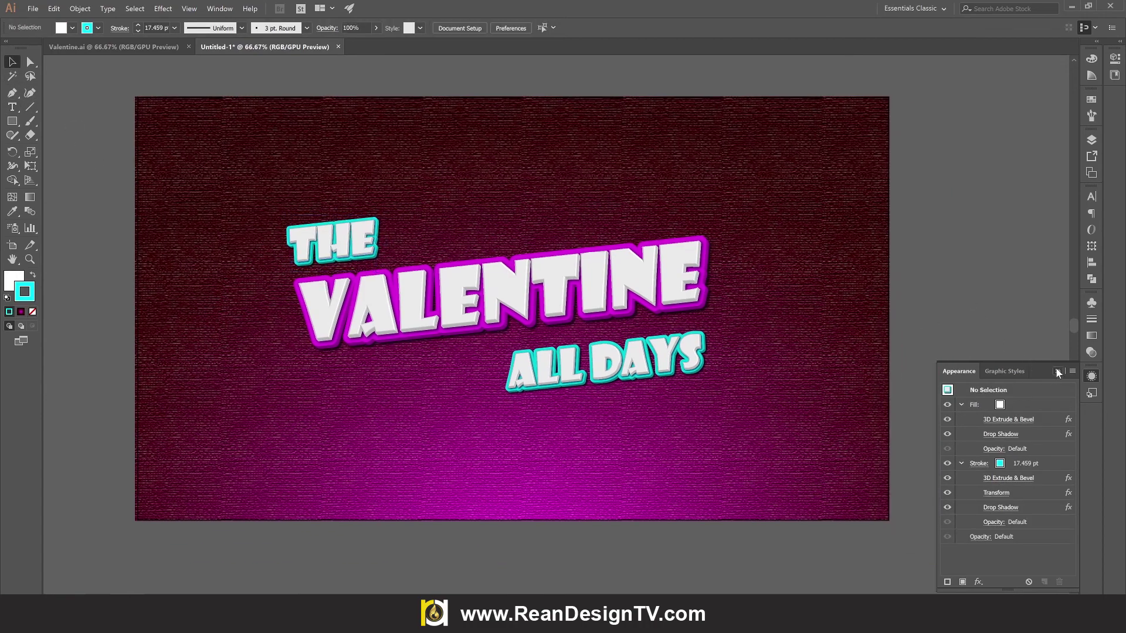
click(1058, 371)
click(554, 311)
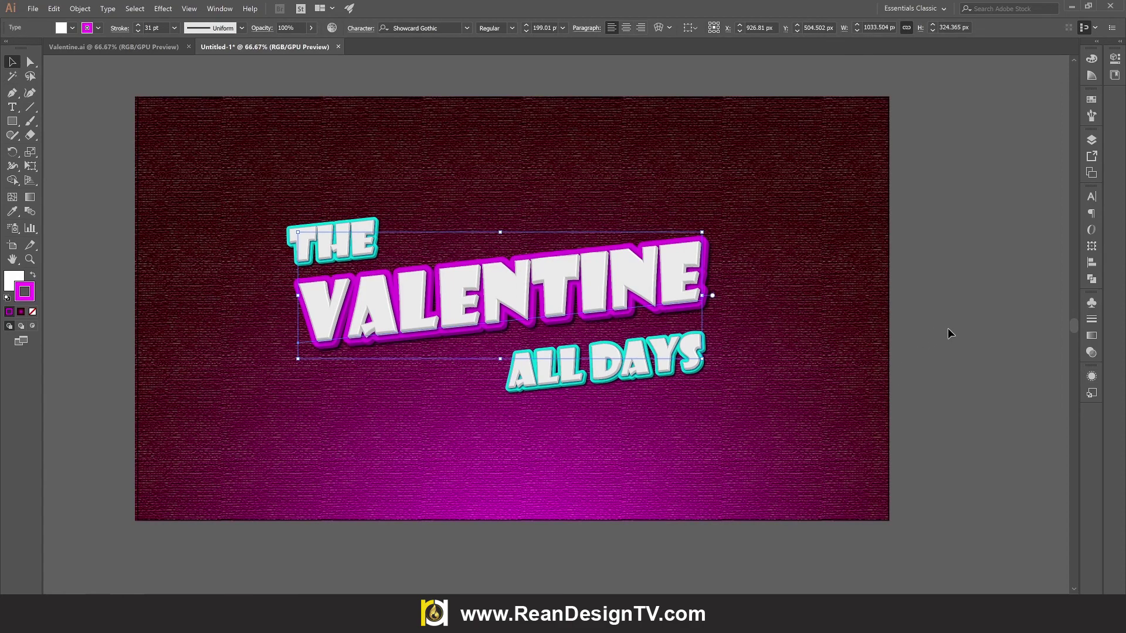
click(115, 203)
- Compare the finished lettering and background with the reference design in Valentine.ai
click(154, 52)
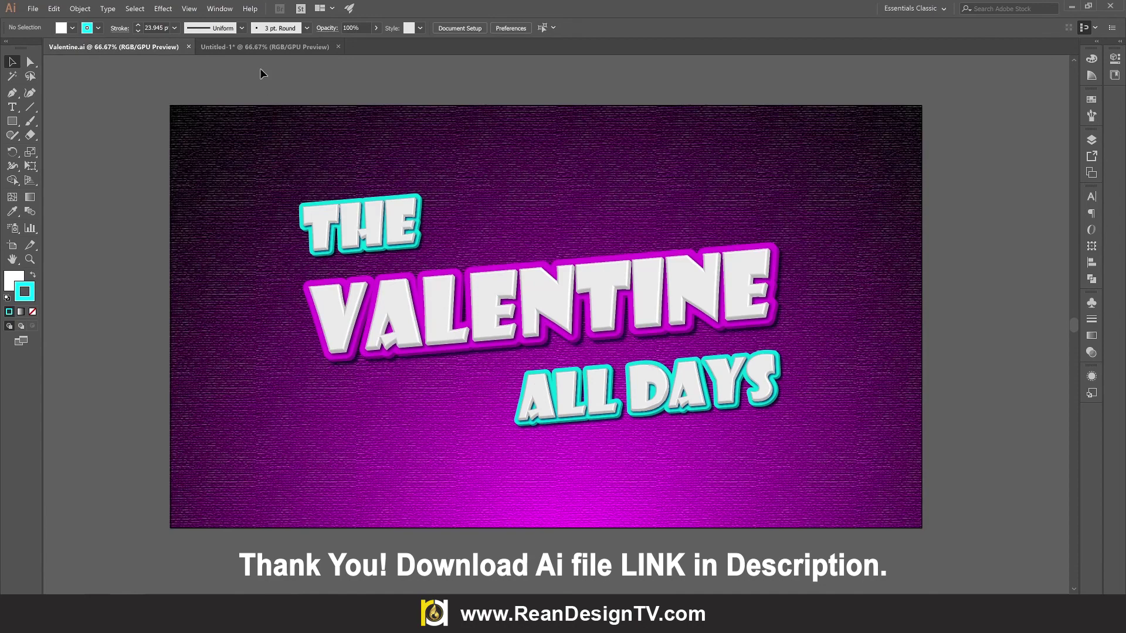
click(259, 49)
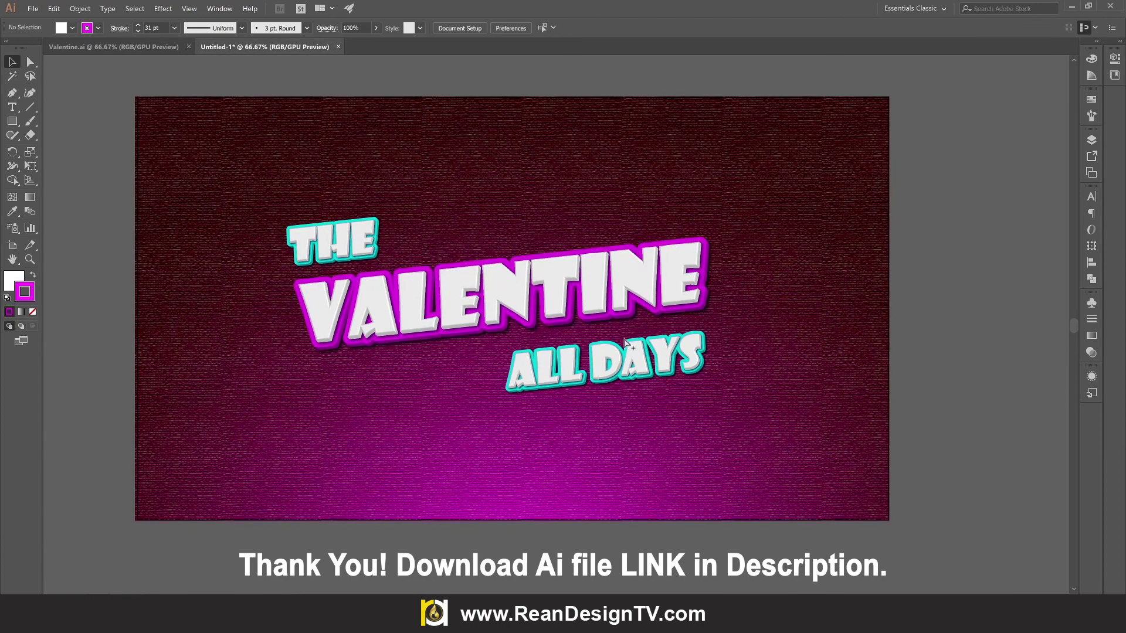
scroll(627, 343, down, 1)
scroll(648, 396, up, 1)
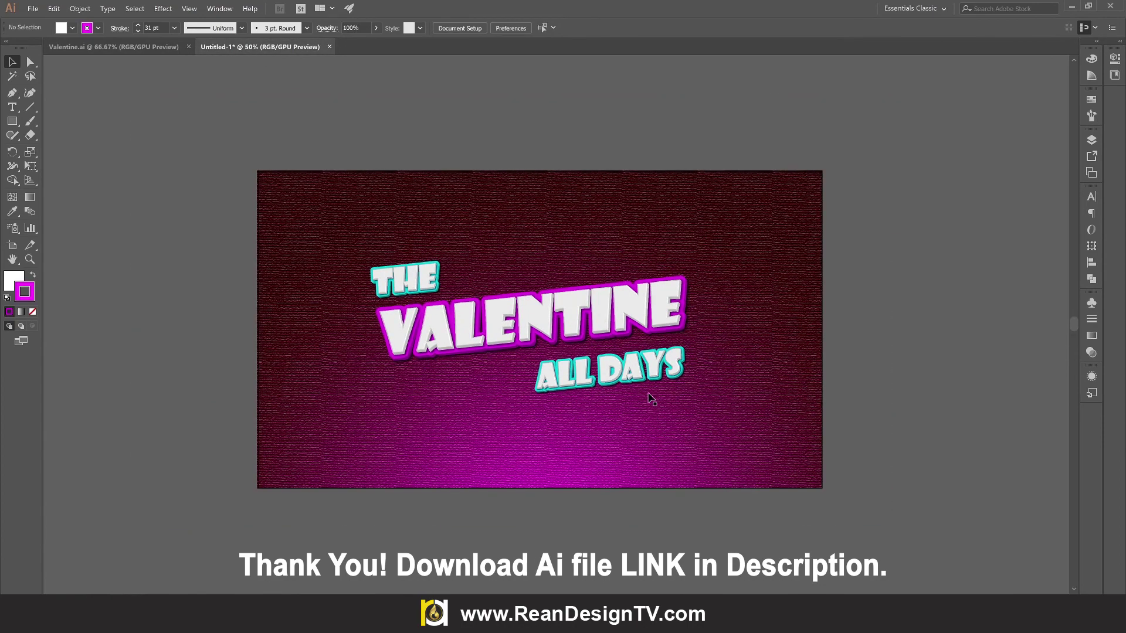